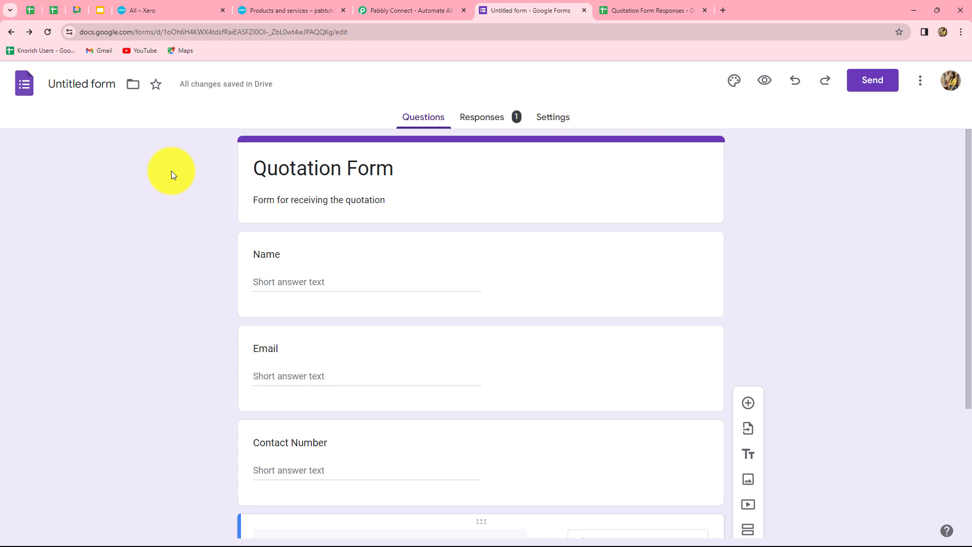
- Switch to the Xero tab to view the Quotes list with two draft quotes
{"action": "left_click", "coordinate": [160, 10]}
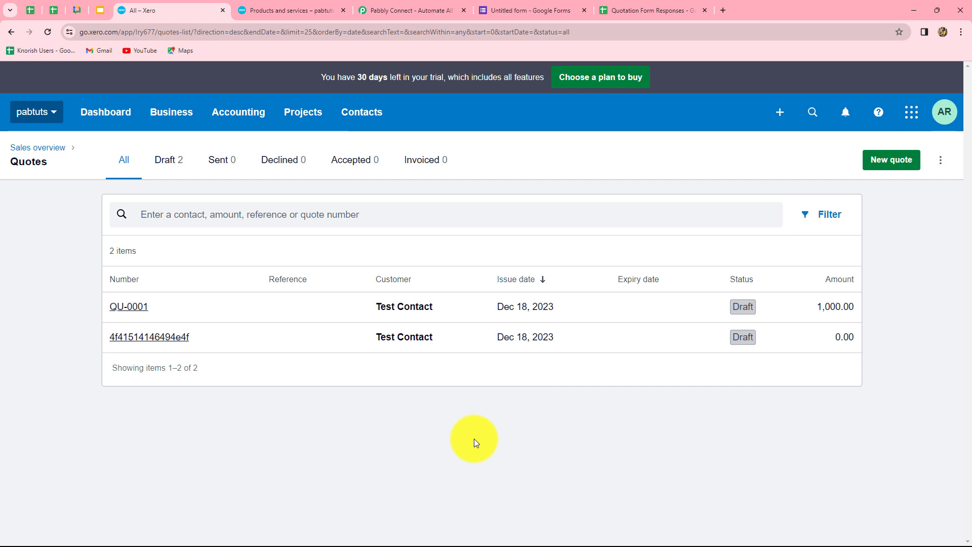
- Switch to the Pabbly Connect website tab
{"action": "left_click", "coordinate": [419, 10]}
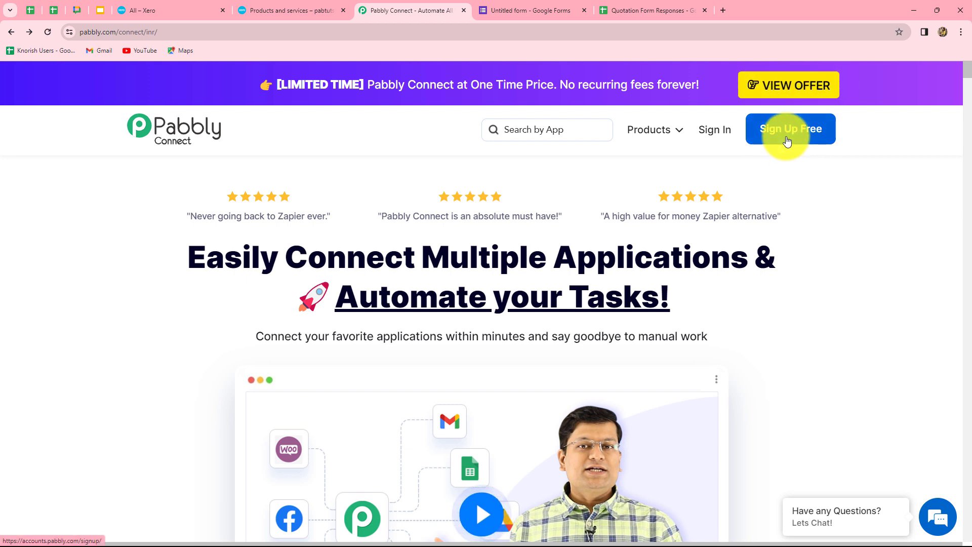
- Sign in and open the Pabbly Connect dashboard, where the Home folder has no workflows
{"action": "left_click", "coordinate": [720, 129]}
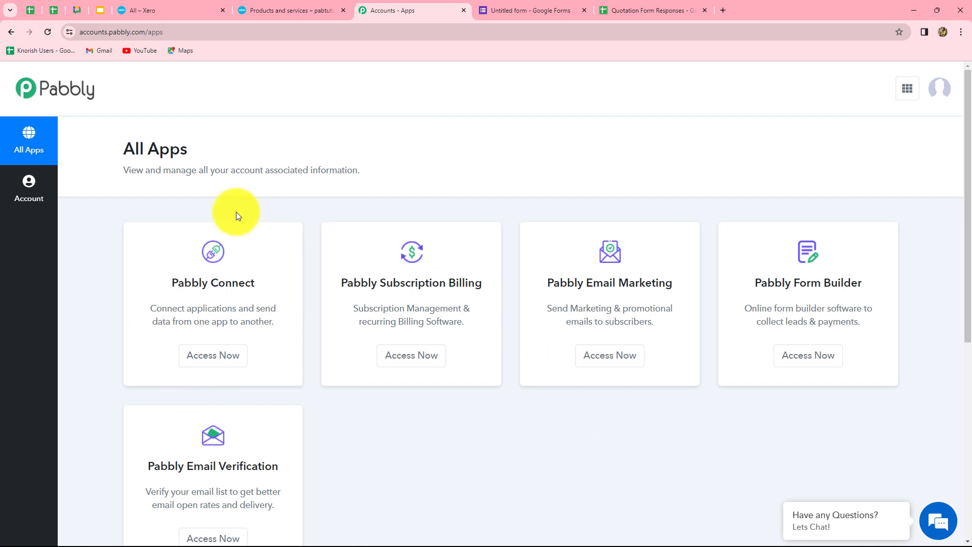
{"action": "left_click", "coordinate": [197, 358]}
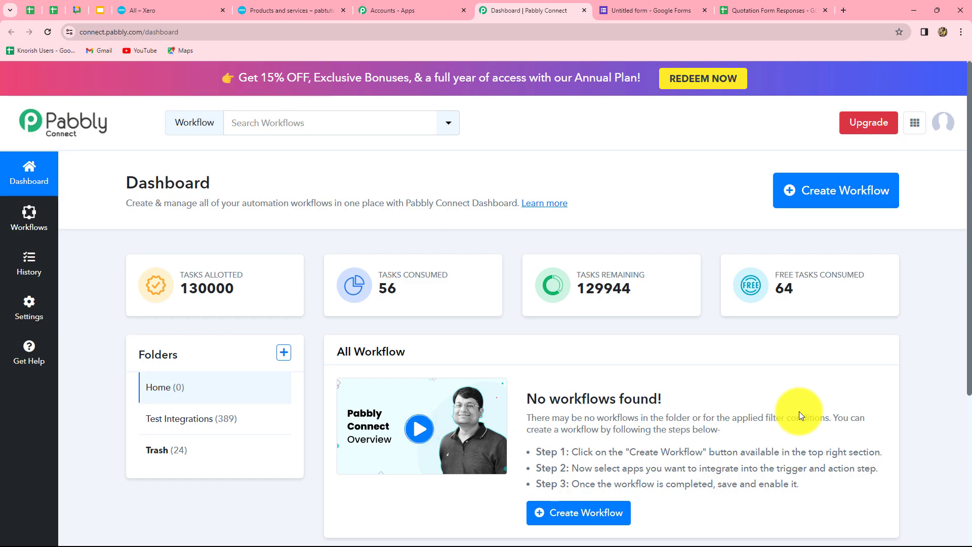
{"action": "scroll", "coordinate": [799, 411], "scroll_direction": "down", "scroll_amount": 2}
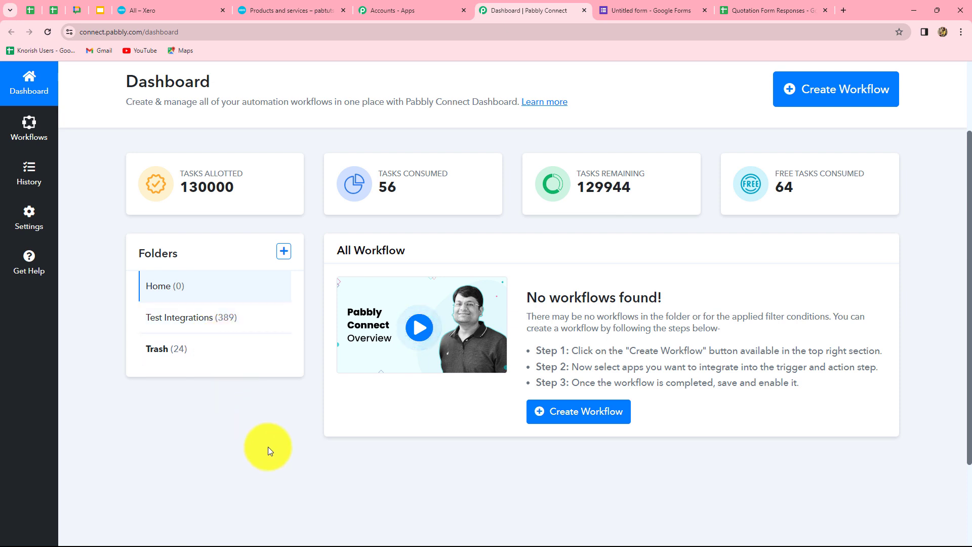
{"action": "scroll", "coordinate": [268, 446], "scroll_direction": "up", "scroll_amount": 2}
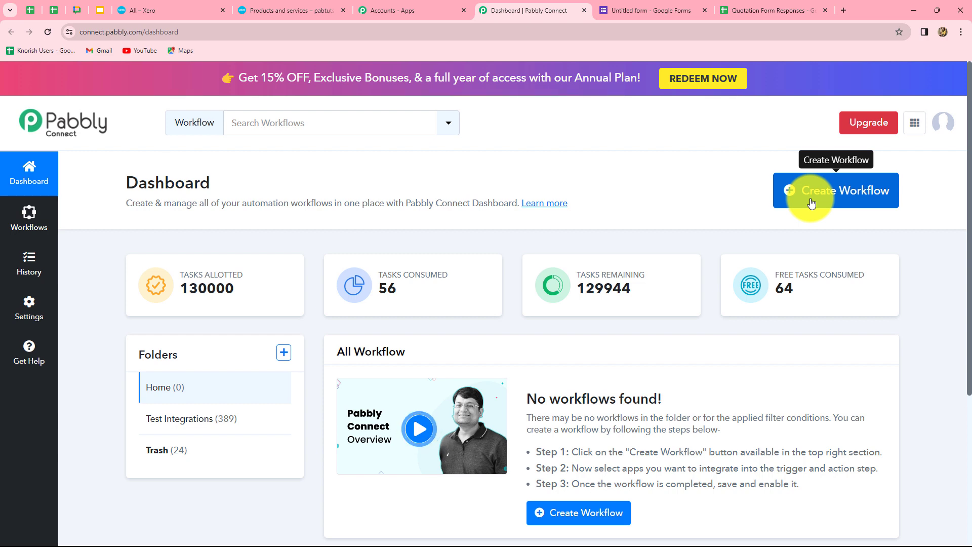
- Add a workflow called 'Create Xero Quotes for Google Form Submission' under Test Integrations
{"action": "left_click", "coordinate": [812, 203]}
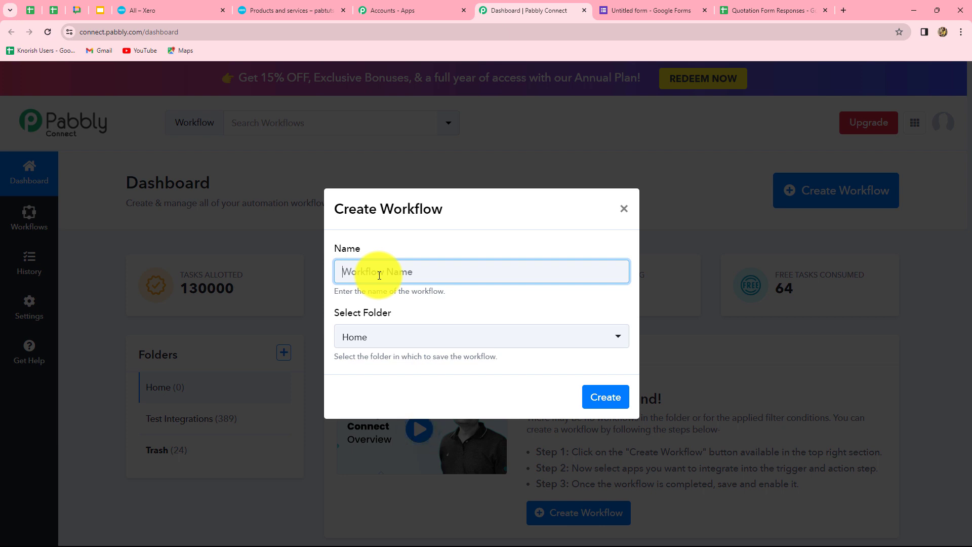
{"action": "type", "text": "Create Xero Quotes for Google Form Submission"}
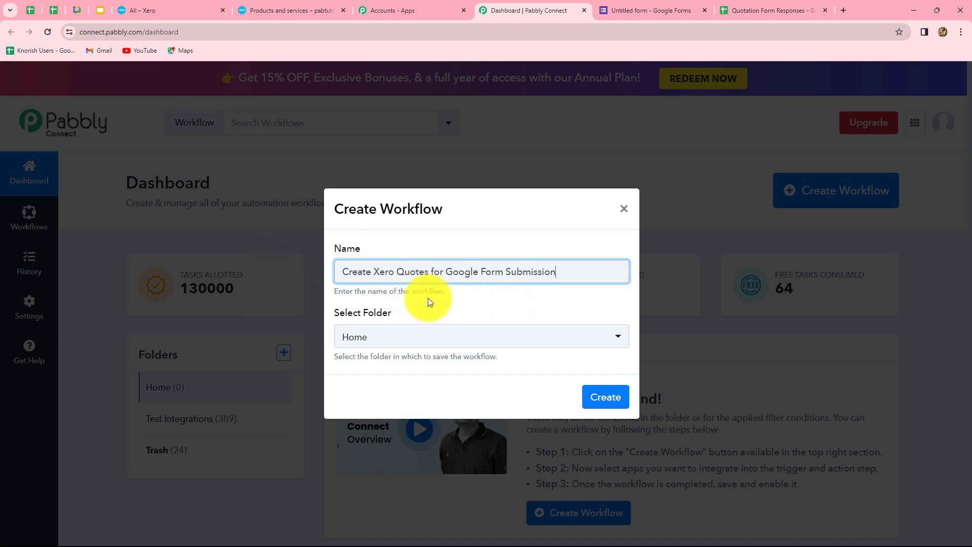
{"action": "left_click", "coordinate": [421, 343]}
{"action": "left_click", "coordinate": [422, 424]}
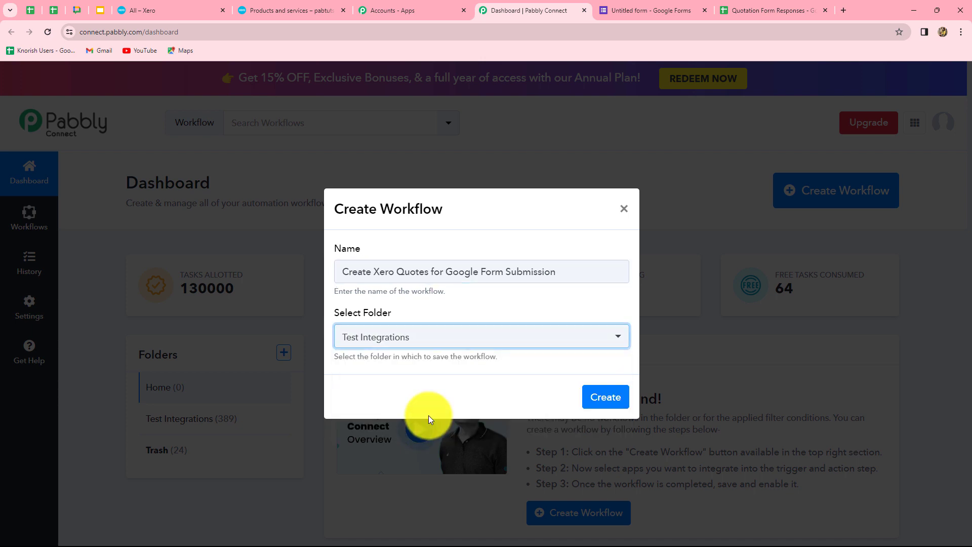
{"action": "left_click", "coordinate": [606, 397]}
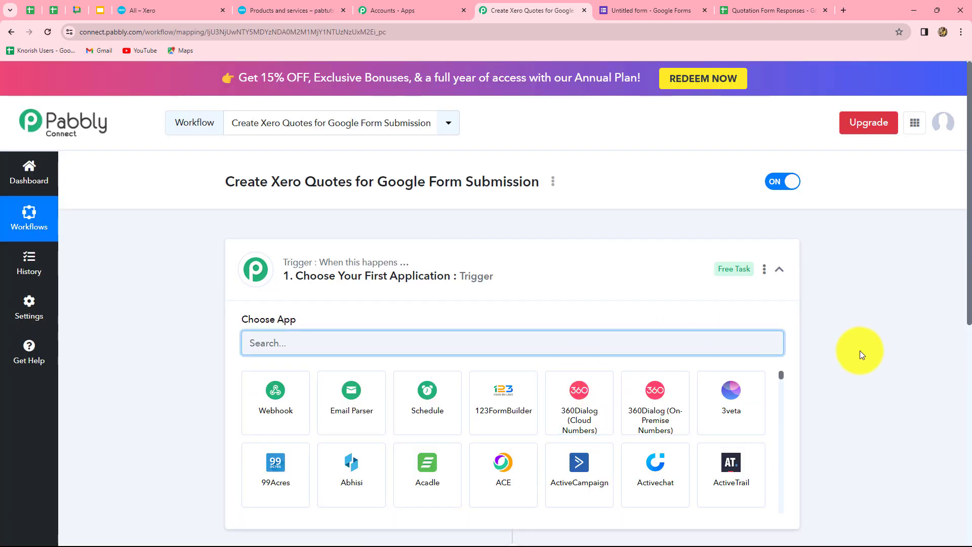
{"action": "scroll", "coordinate": [860, 351], "scroll_direction": "down", "scroll_amount": 2}
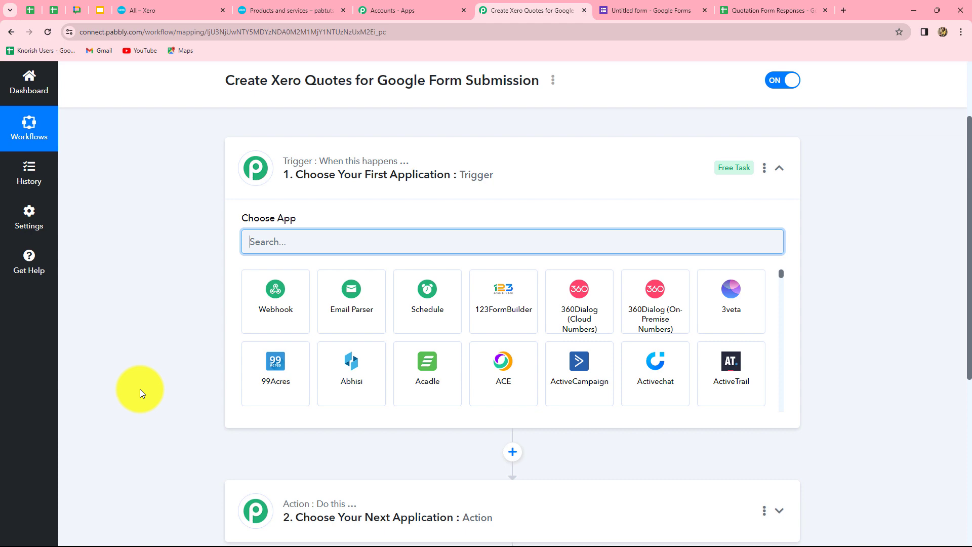
{"action": "scroll", "coordinate": [140, 388], "scroll_direction": "down", "scroll_amount": 4}
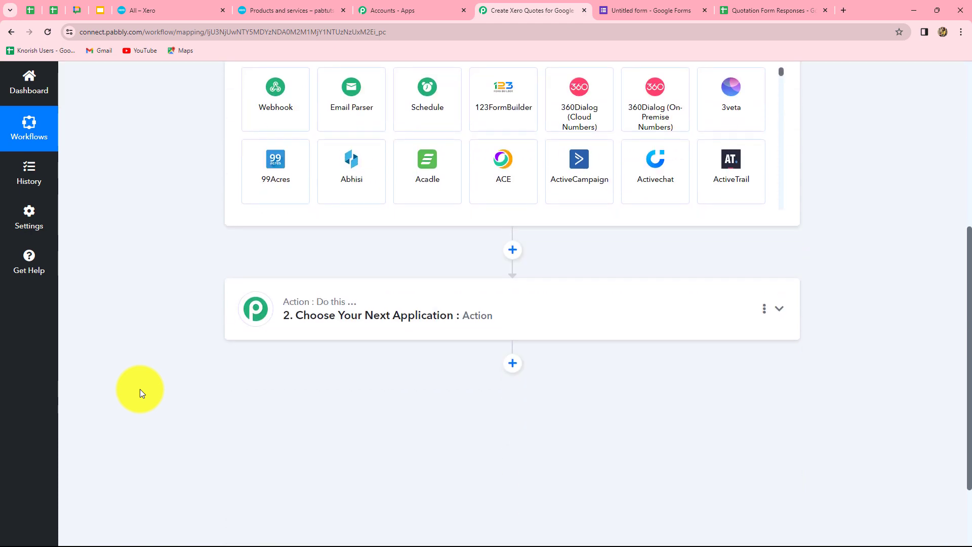
{"action": "scroll", "coordinate": [140, 389], "scroll_direction": "up", "scroll_amount": 4}
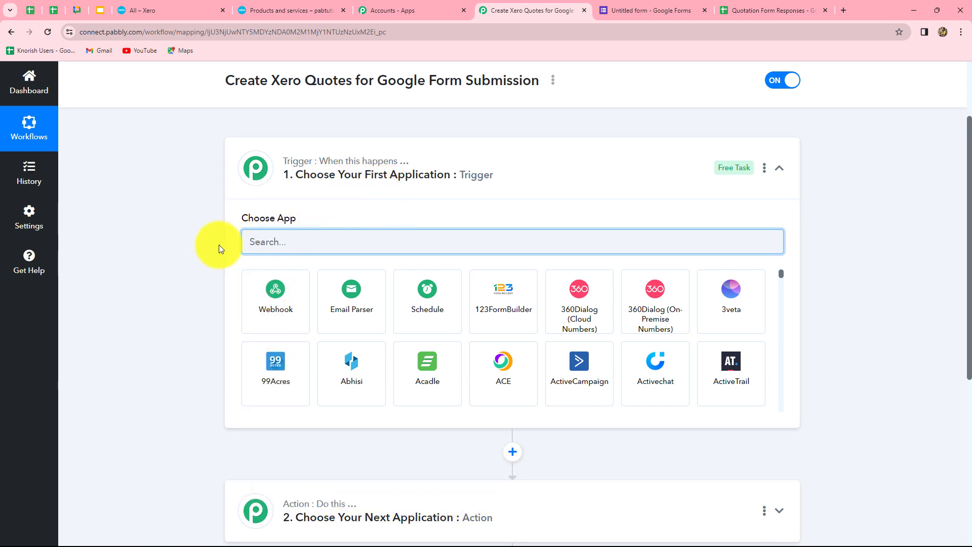
{"action": "scroll", "coordinate": [281, 189], "scroll_direction": "down", "scroll_amount": 1}
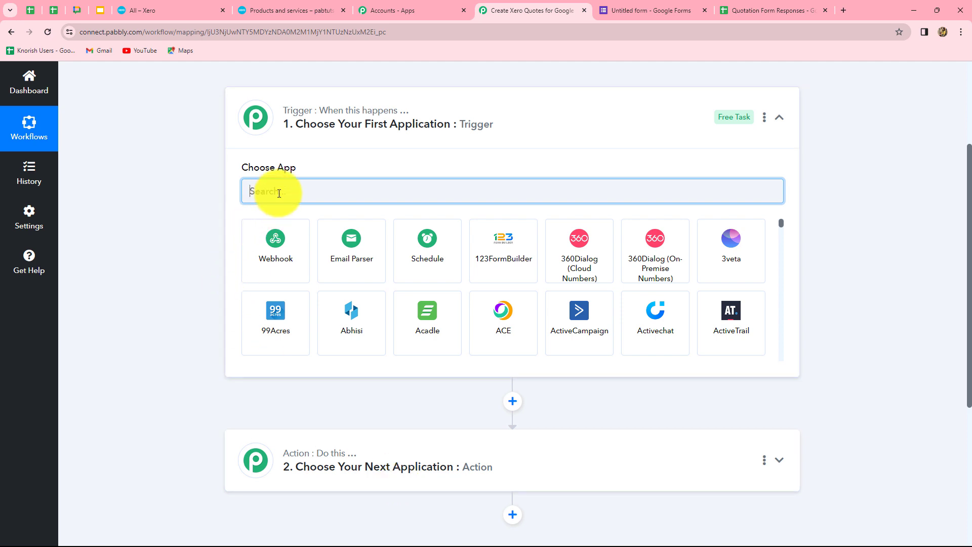
- Set the trigger app to Google Forms with the New Response Received event
{"action": "type", "text": "Goo"}
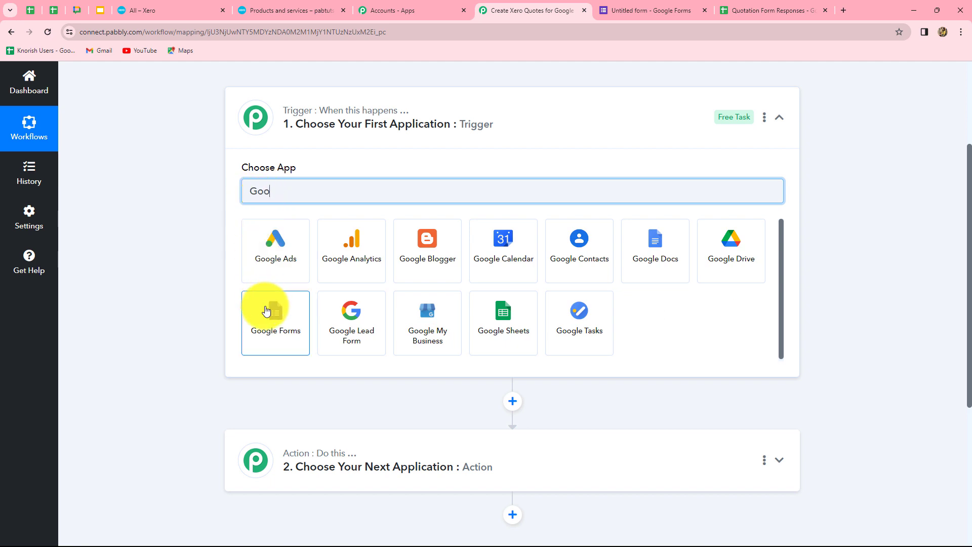
{"action": "left_click", "coordinate": [267, 311]}
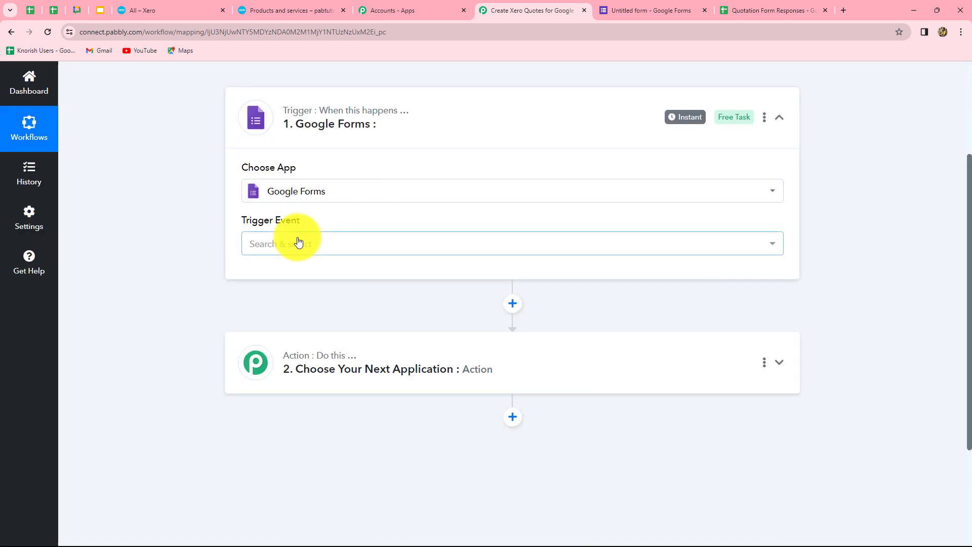
{"action": "left_click", "coordinate": [297, 243]}
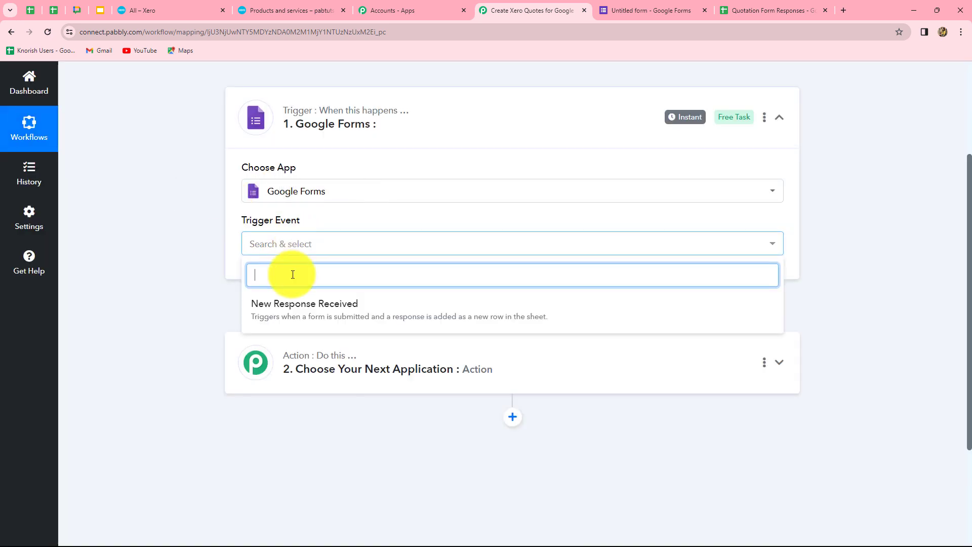
{"action": "left_click", "coordinate": [200, 301]}
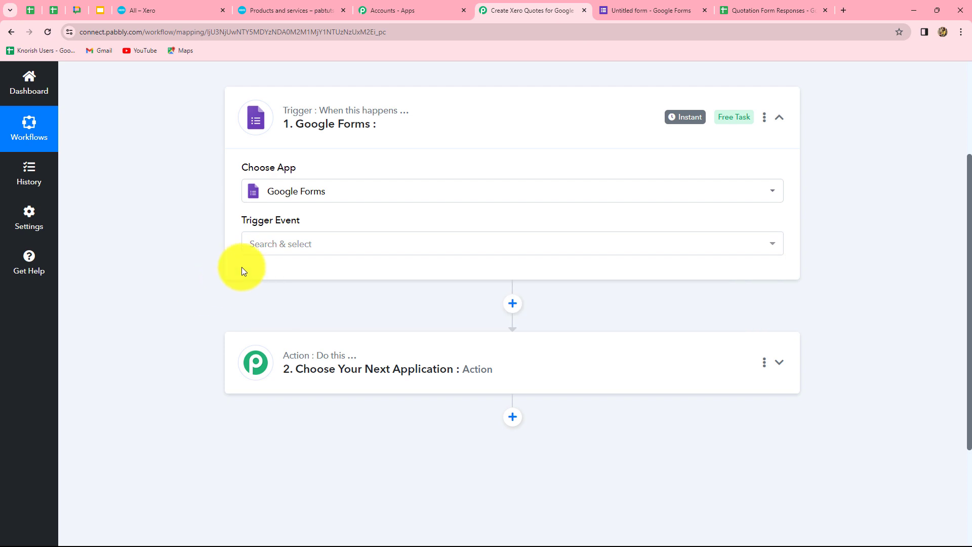
{"action": "left_click", "coordinate": [343, 244]}
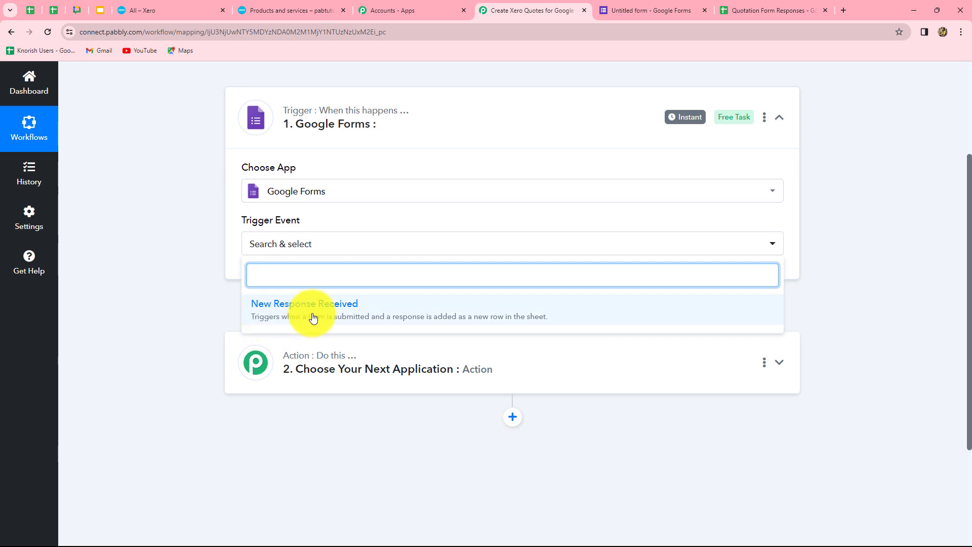
{"action": "left_click", "coordinate": [332, 315]}
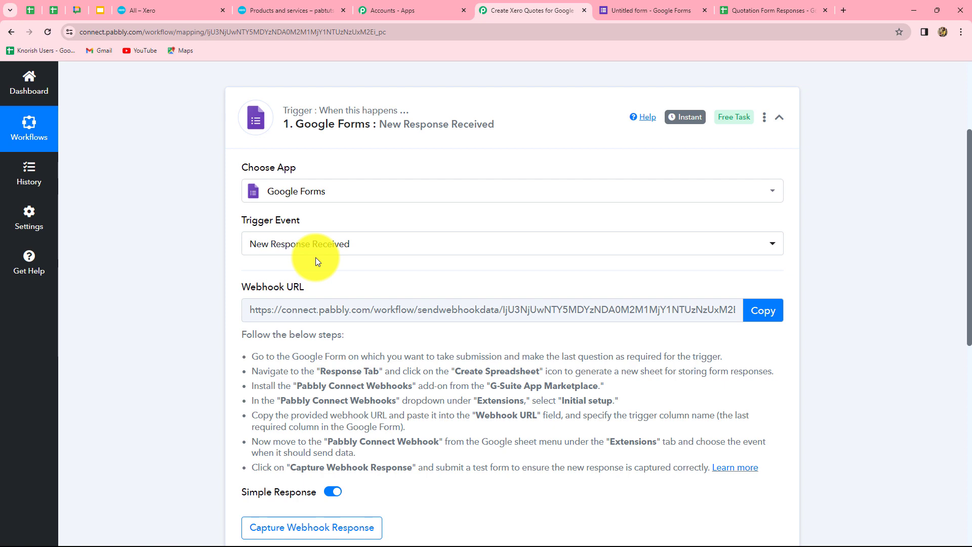
- Review the generated webhook URL and its setup instructions
{"action": "scroll", "coordinate": [870, 435], "scroll_direction": "down", "scroll_amount": 3}
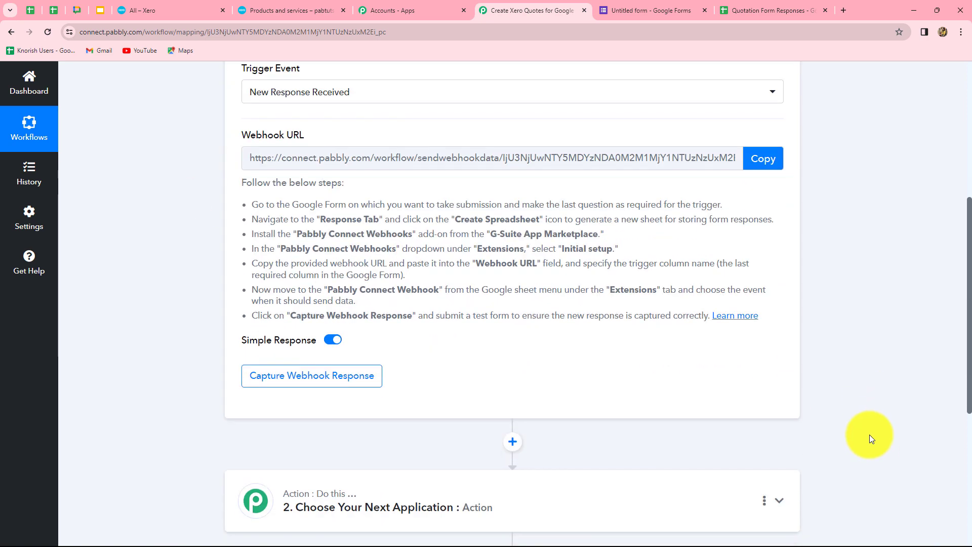
{"action": "scroll", "coordinate": [870, 436], "scroll_direction": "up", "scroll_amount": 4}
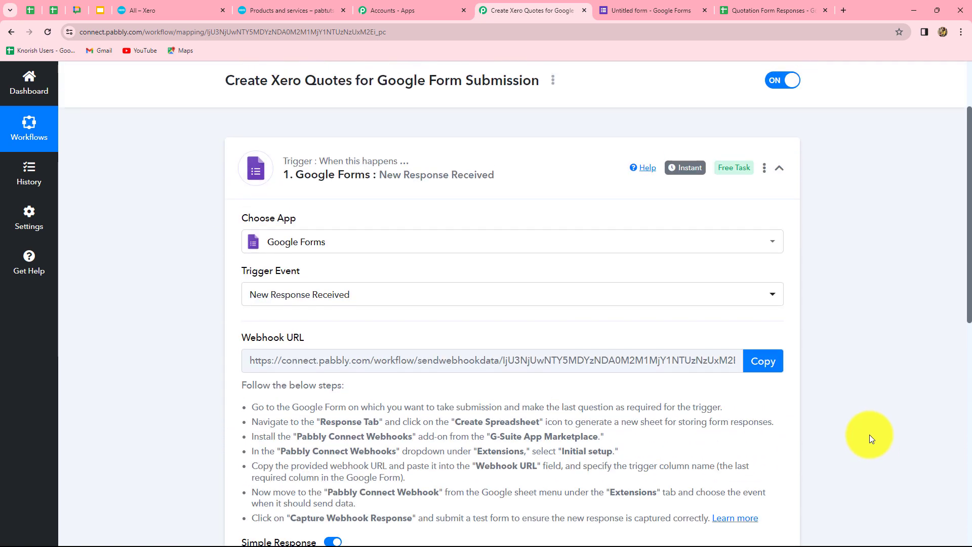
{"action": "scroll", "coordinate": [870, 435], "scroll_direction": "down", "scroll_amount": 1}
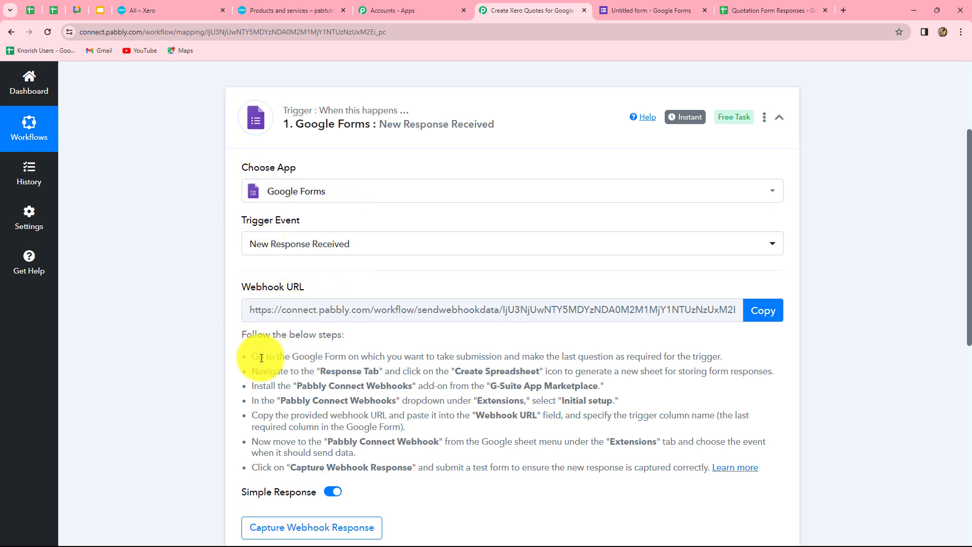
{"action": "left_click_drag", "start_coordinate": [248, 354], "coordinate": [763, 461]}
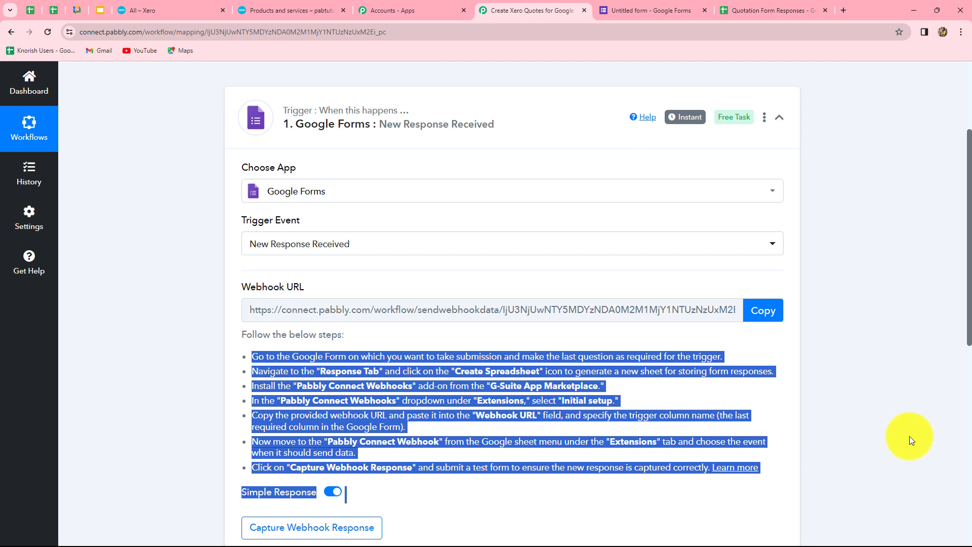
{"action": "left_click", "coordinate": [855, 379]}
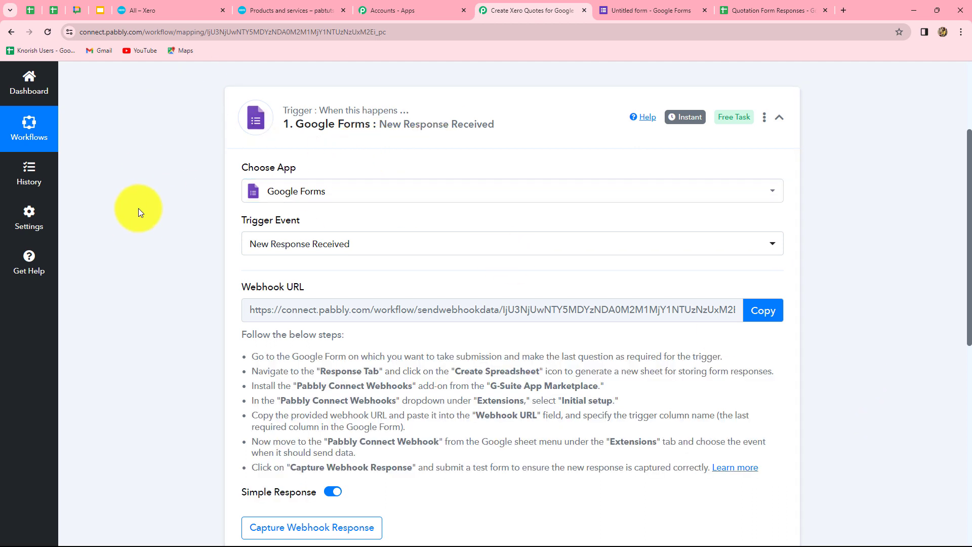
{"action": "left_click", "coordinate": [649, 10]}
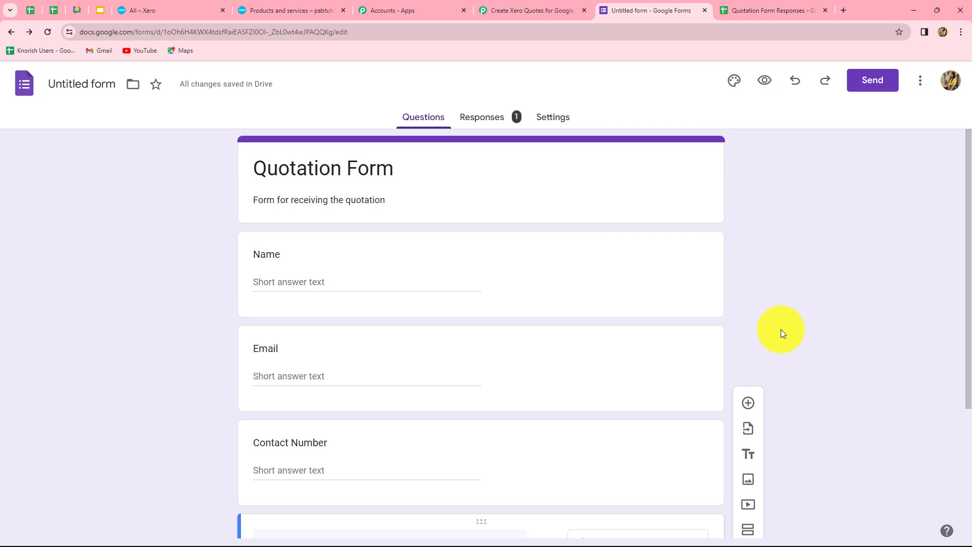
{"action": "scroll", "coordinate": [781, 329], "scroll_direction": "down", "scroll_amount": 3}
{"action": "scroll", "coordinate": [780, 329], "scroll_direction": "up", "scroll_amount": 3}
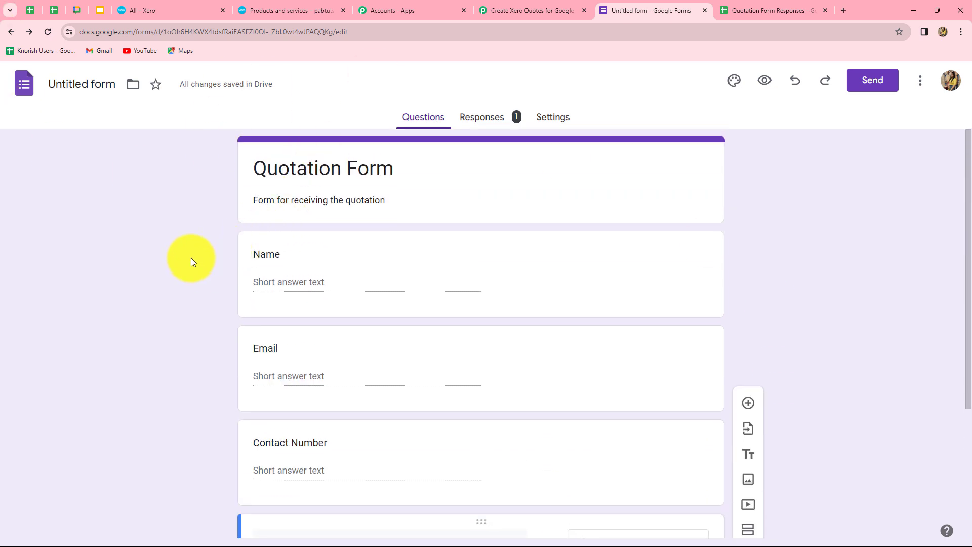
{"action": "left_click", "coordinate": [472, 122]}
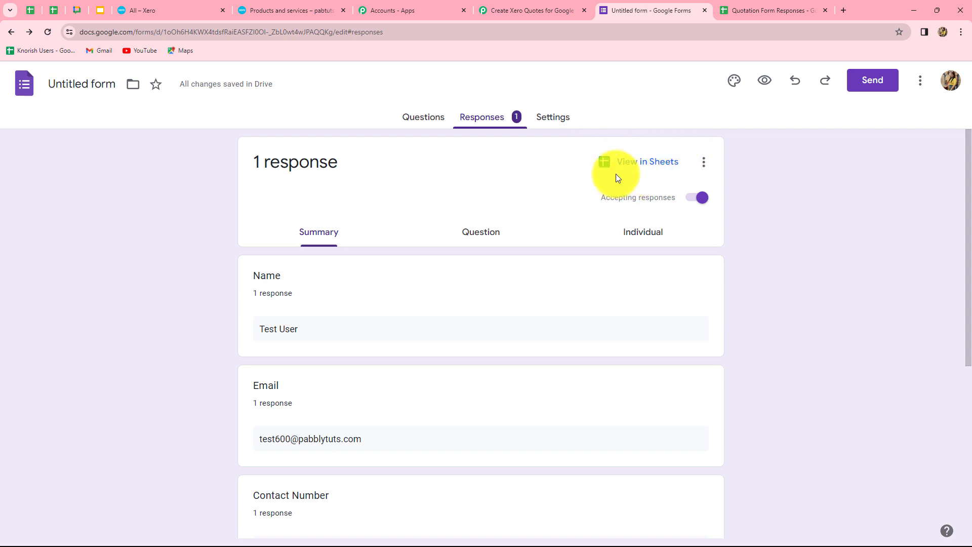
{"action": "left_click", "coordinate": [761, 10]}
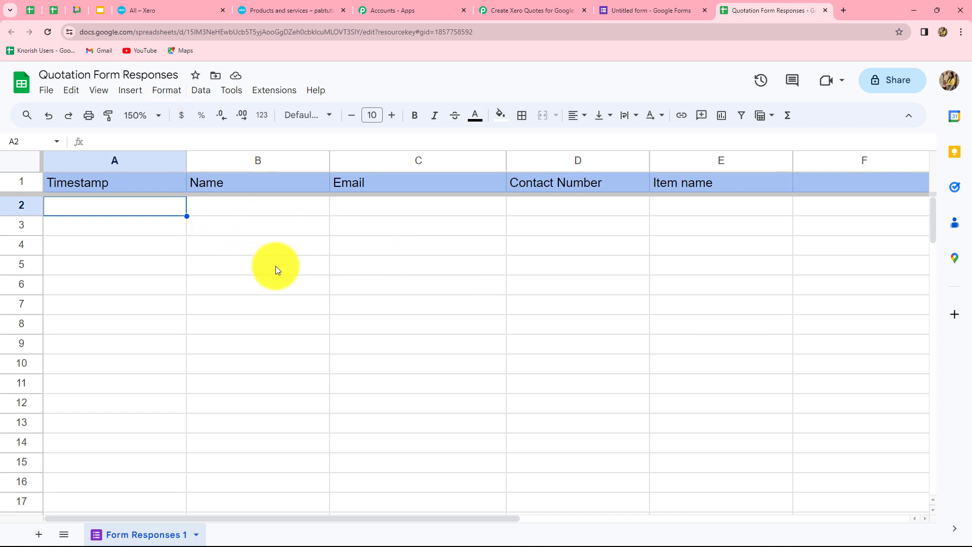
{"action": "left_click", "coordinate": [524, 11]}
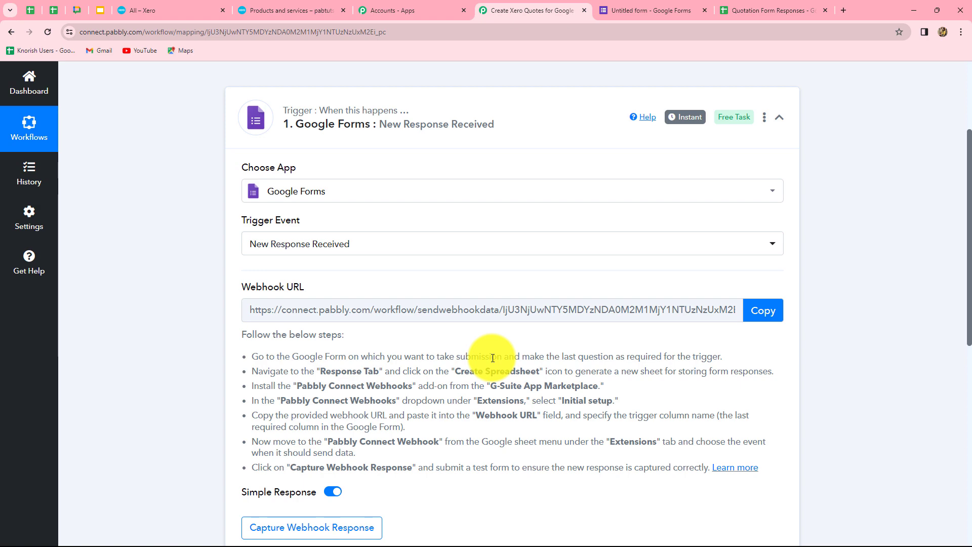
- Copy the webhook URL and verify the Pabbly Connect Webhooks add-on shows as Installed in Sheets
{"action": "left_click", "coordinate": [756, 315]}
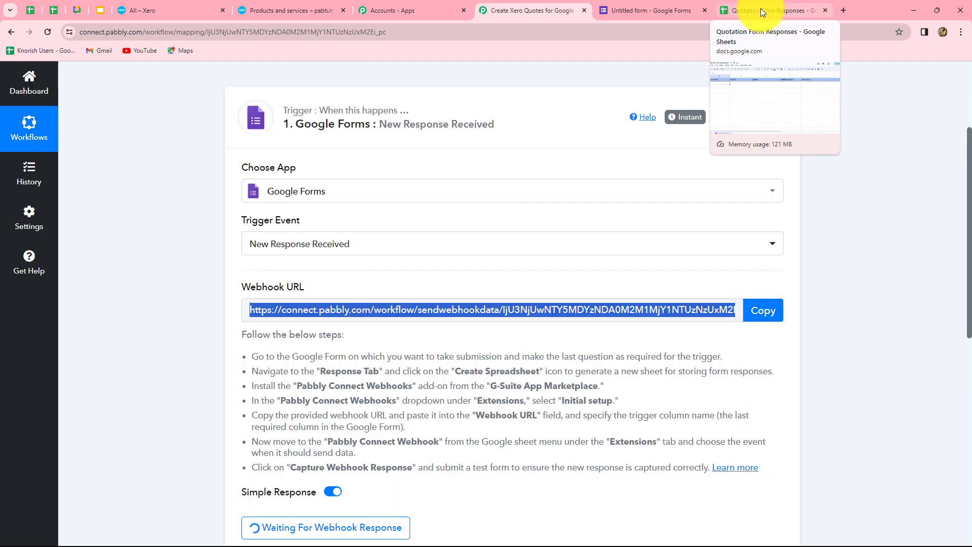
{"action": "left_click", "coordinate": [761, 8]}
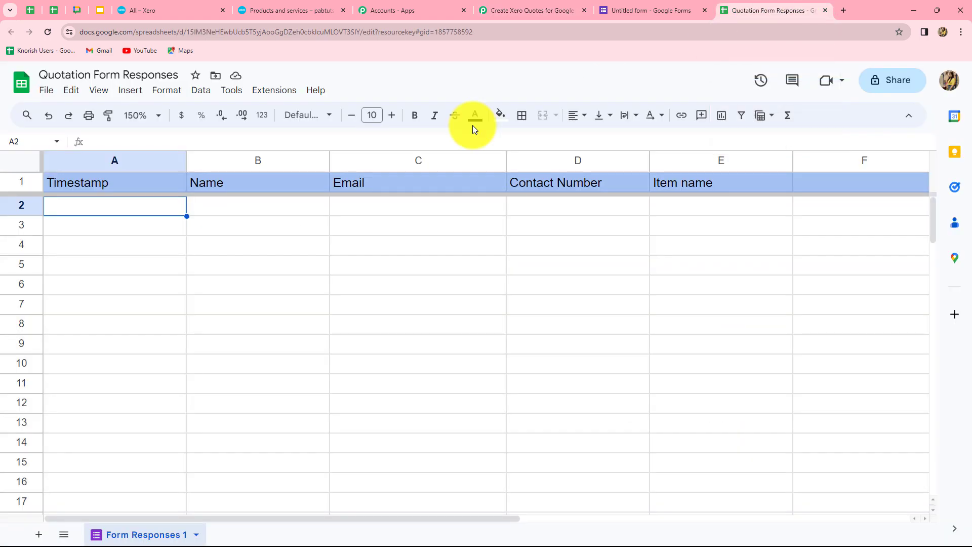
{"action": "left_click", "coordinate": [265, 95]}
{"action": "mouse_move", "coordinate": [294, 112]}
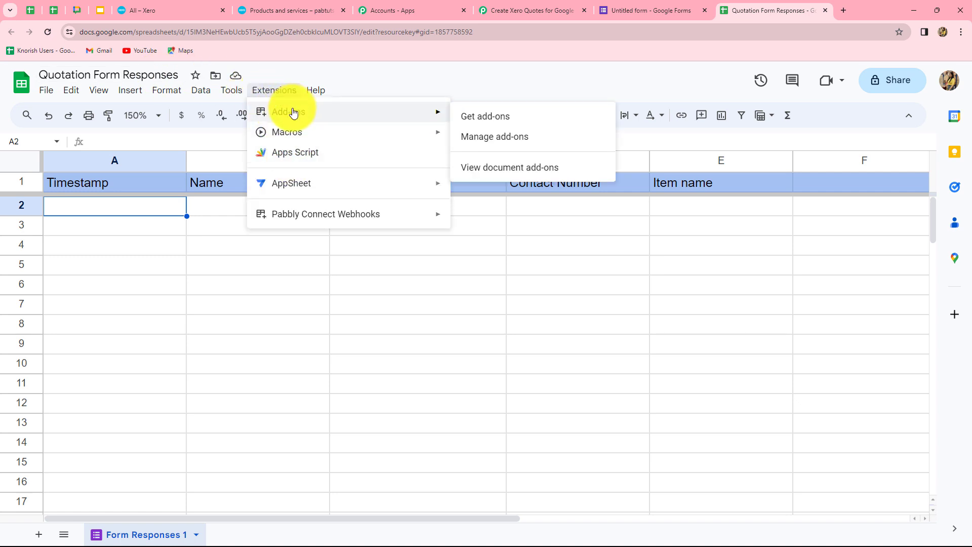
{"action": "left_click", "coordinate": [478, 117]}
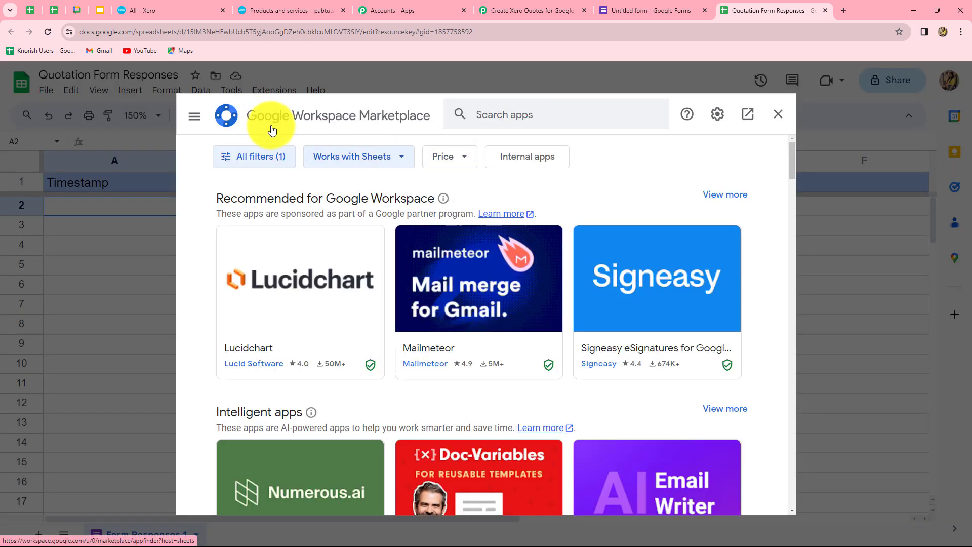
{"action": "left_click", "coordinate": [489, 115]}
{"action": "type", "text": "pabb"}
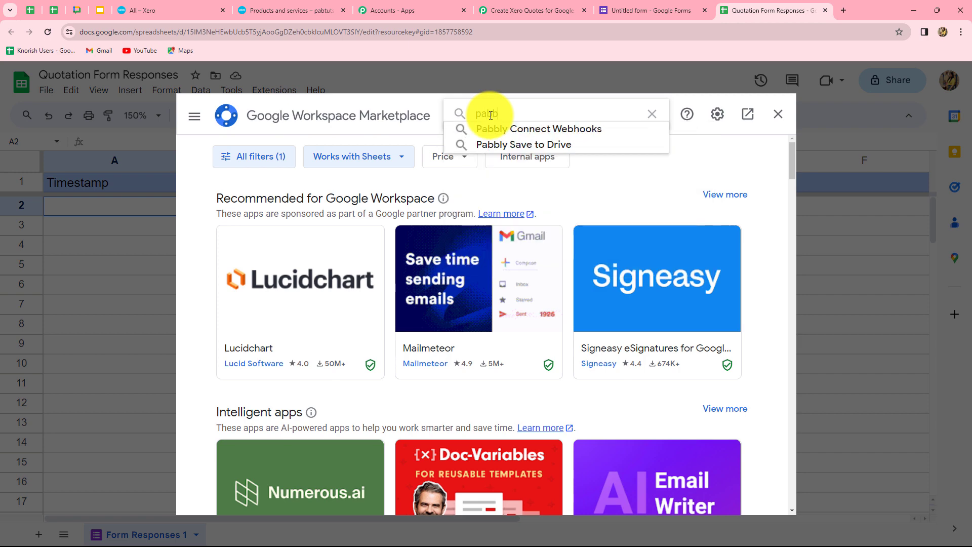
{"action": "left_click", "coordinate": [583, 129]}
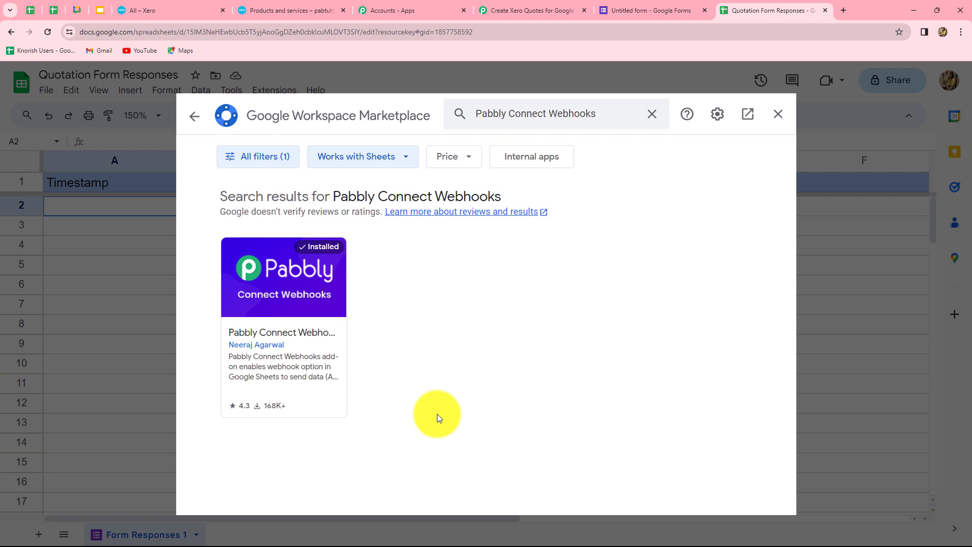
{"action": "left_click", "coordinate": [777, 115]}
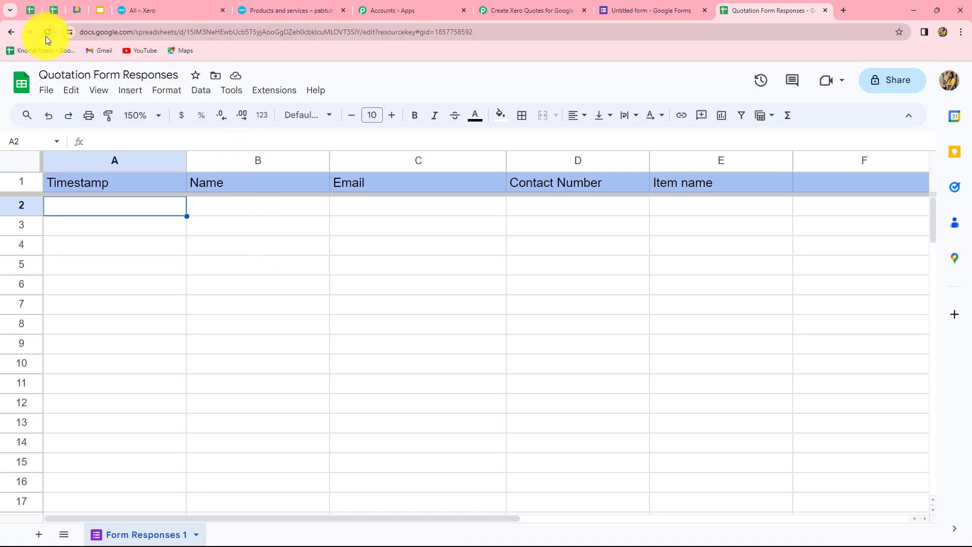
- In the add-on's Initial Setup, paste the webhook URL and enter E as the trigger column
{"action": "left_click", "coordinate": [265, 91]}
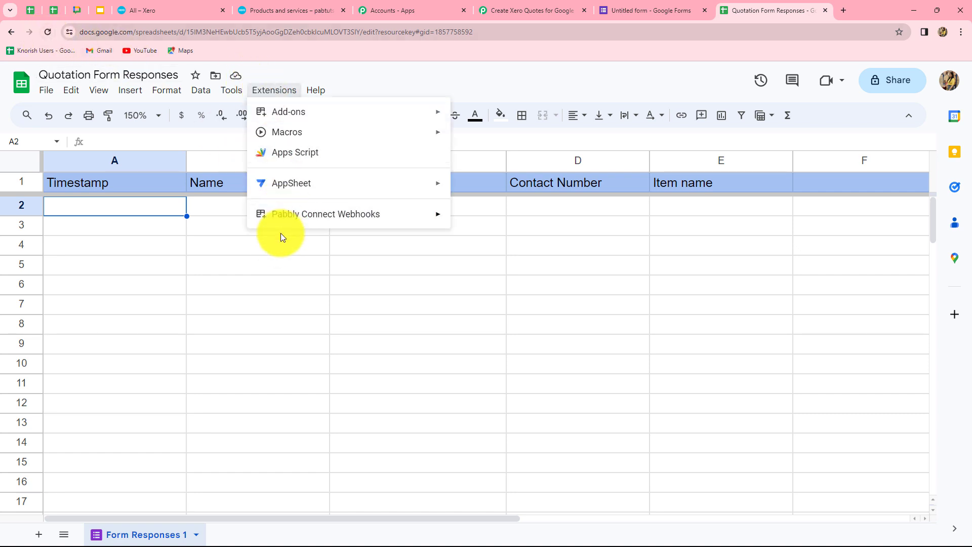
{"action": "mouse_move", "coordinate": [342, 223]}
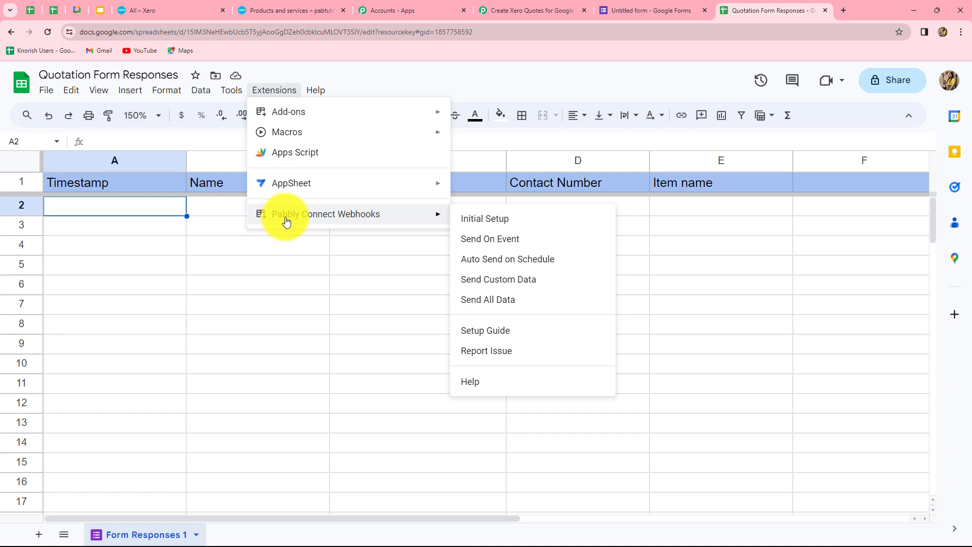
{"action": "left_click", "coordinate": [489, 223]}
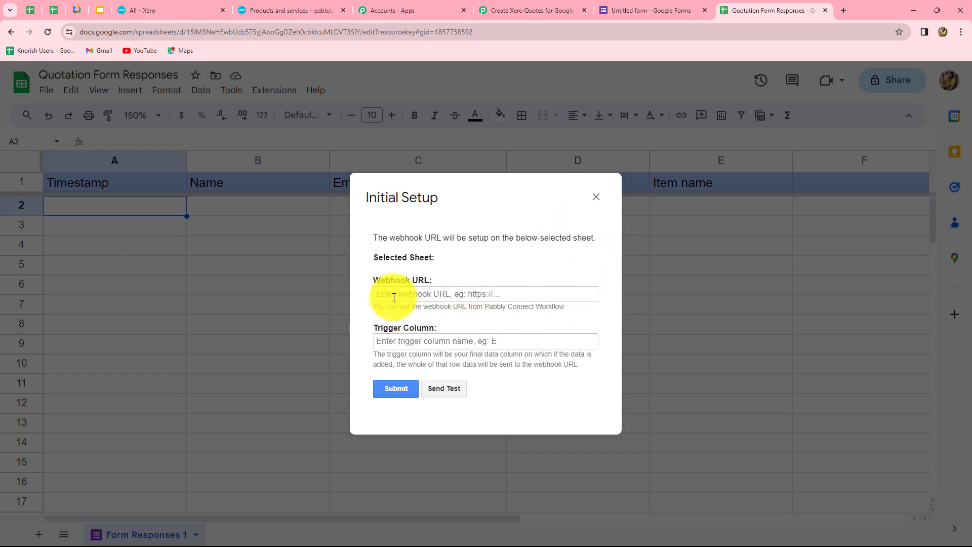
{"action": "left_click", "coordinate": [434, 300]}
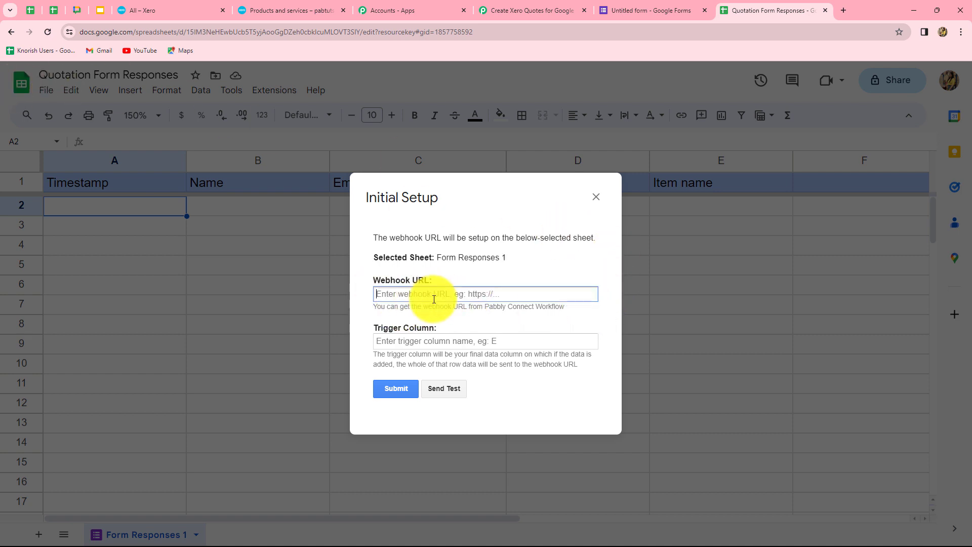
{"action": "key", "text": "ctrl+v"}
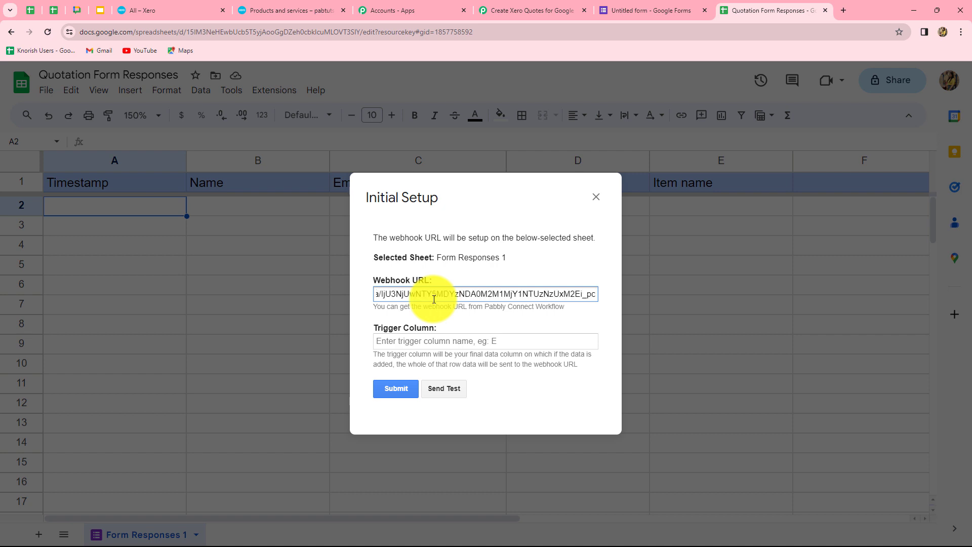
{"action": "left_click", "coordinate": [428, 341]}
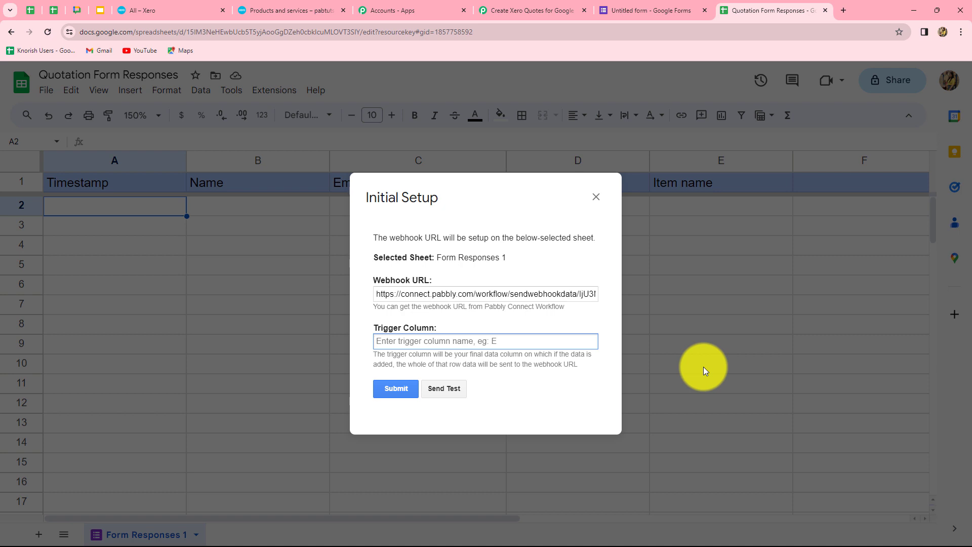
{"action": "type", "text": "E"}
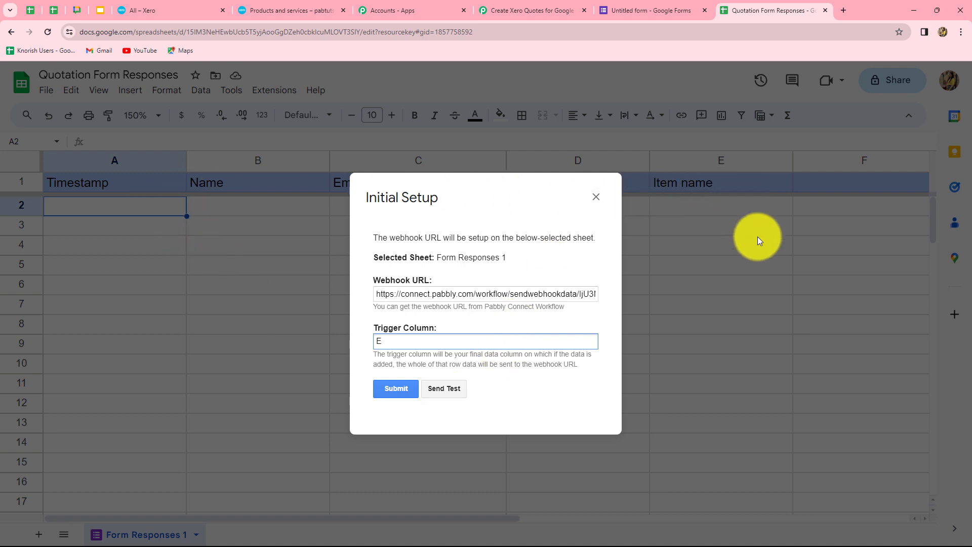
{"action": "left_click", "coordinate": [645, 8]}
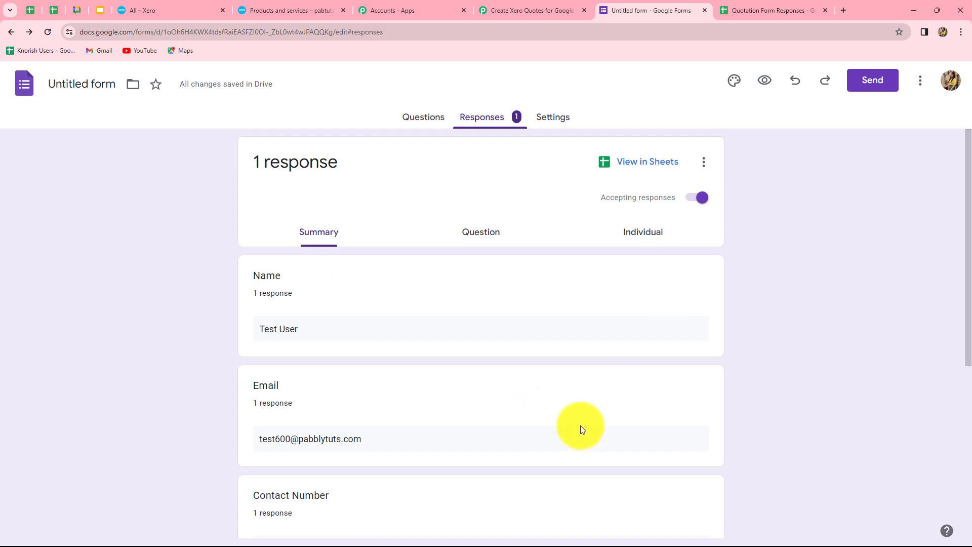
- Copy the Quotation Form's short share link
{"action": "scroll", "coordinate": [582, 415], "scroll_direction": "down", "scroll_amount": 4}
{"action": "scroll", "coordinate": [586, 405], "scroll_direction": "up", "scroll_amount": 2}
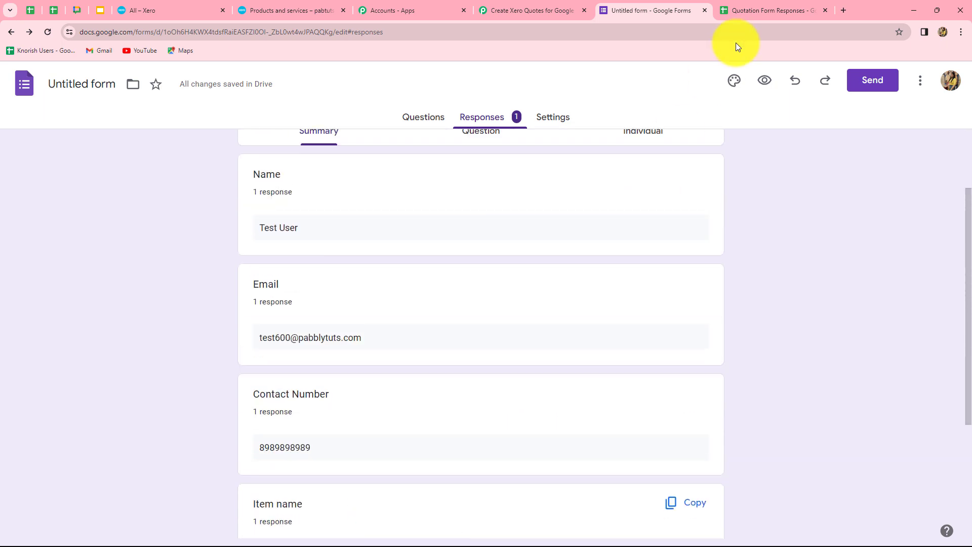
{"action": "left_click", "coordinate": [740, 13]}
{"action": "left_click", "coordinate": [658, 10]}
{"action": "scroll", "coordinate": [549, 138], "scroll_direction": "up", "scroll_amount": 2}
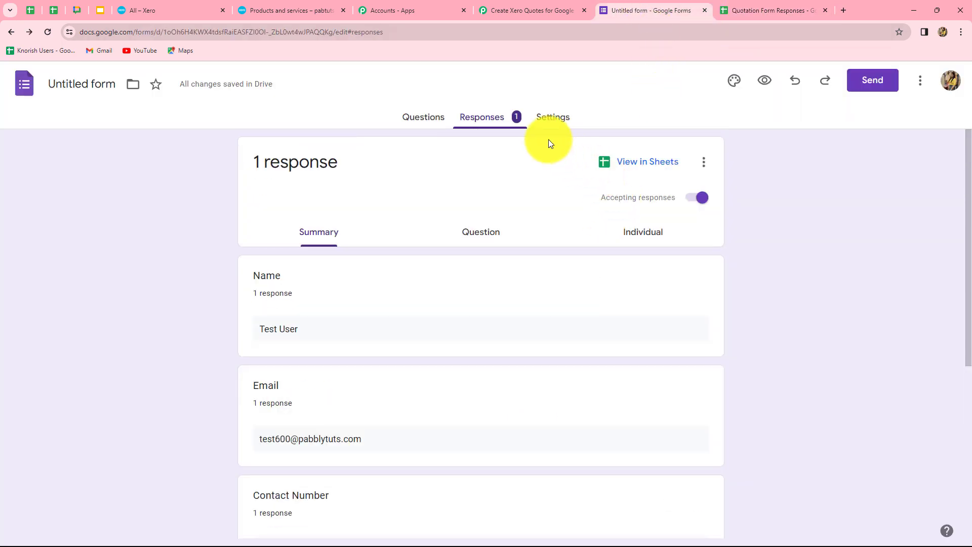
{"action": "left_click", "coordinate": [867, 84]}
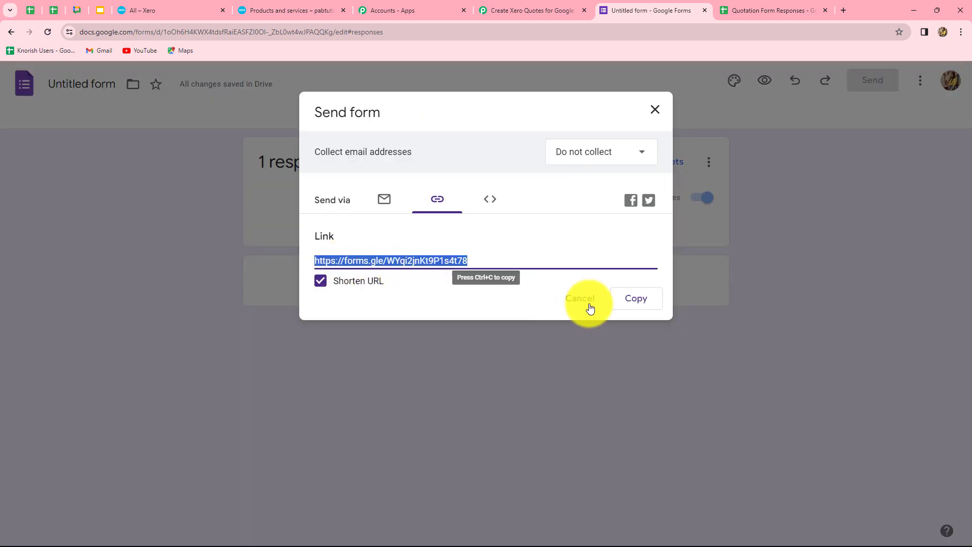
{"action": "left_click", "coordinate": [634, 302]}
{"action": "left_click", "coordinate": [658, 113]}
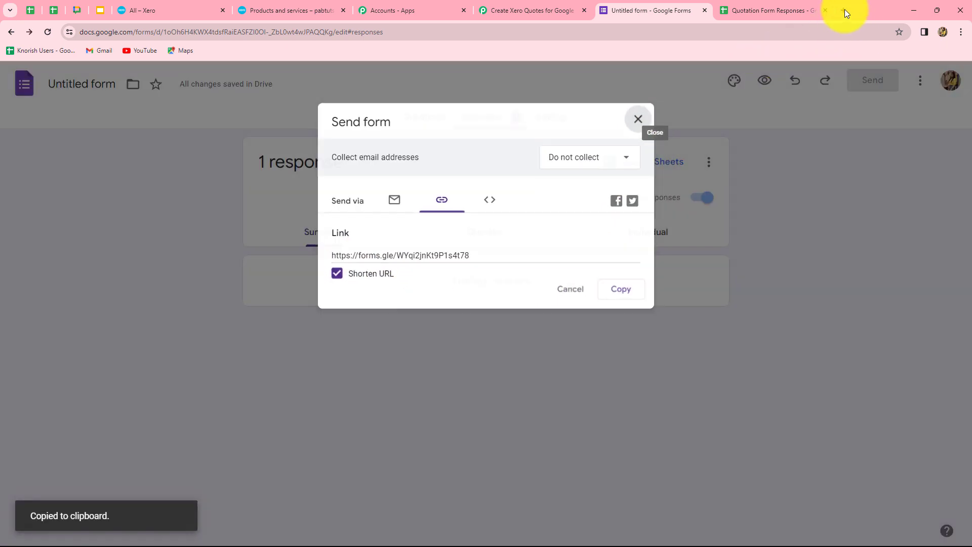
- Load the public Quotation Form from the short link in a new tab
{"action": "left_click", "coordinate": [844, 10]}
{"action": "left_click", "coordinate": [341, 266]}
{"action": "key", "text": "ctrl+v"}
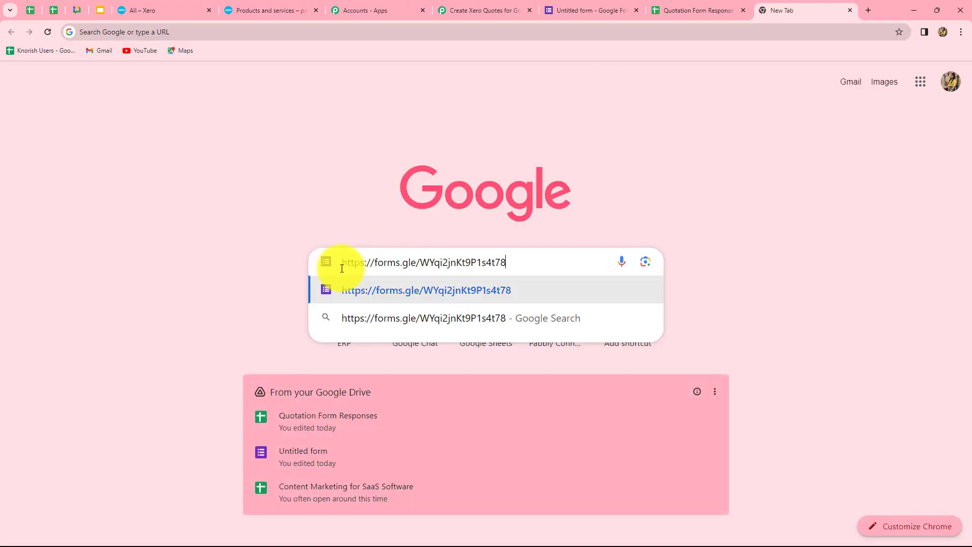
{"action": "key", "text": "Return"}
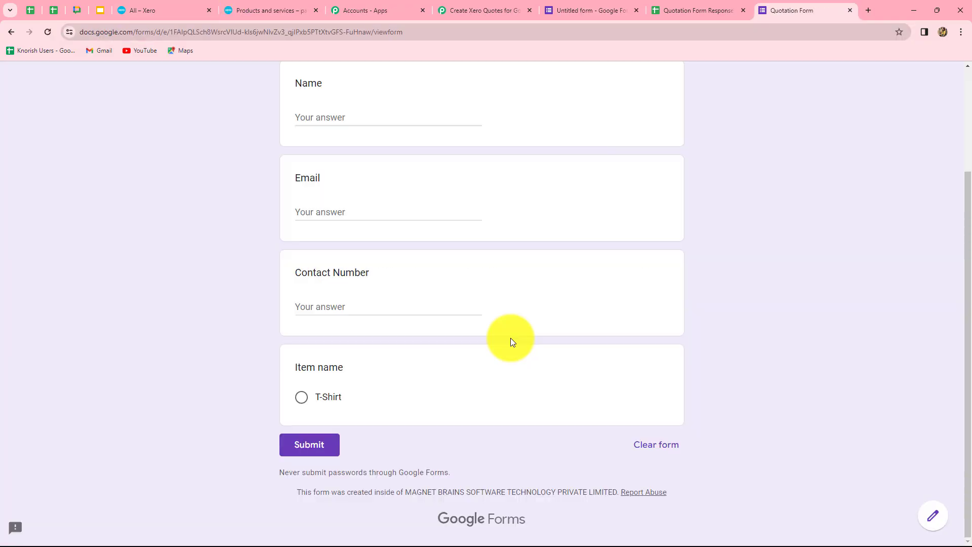
{"action": "scroll", "coordinate": [510, 338], "scroll_direction": "up", "scroll_amount": 1}
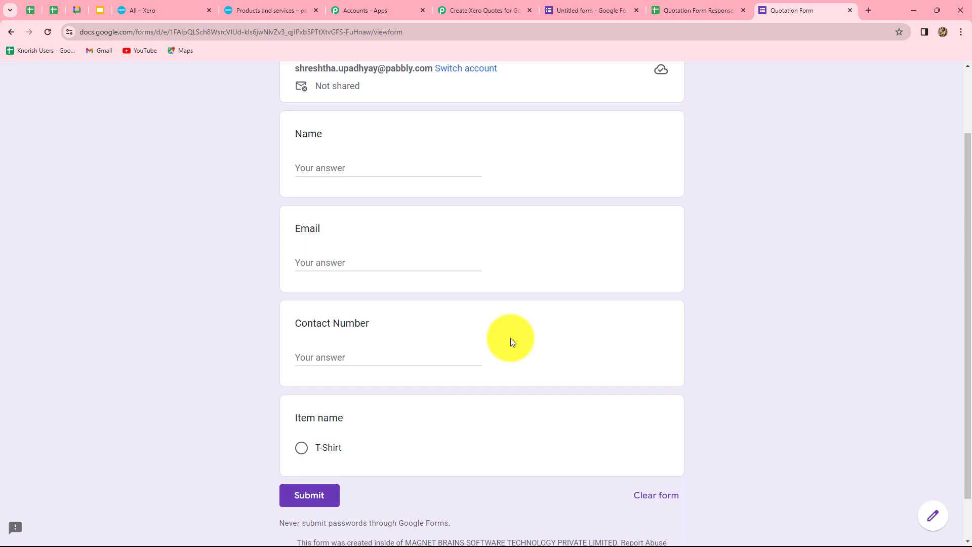
{"action": "scroll", "coordinate": [510, 338], "scroll_direction": "down", "scroll_amount": 1}
- Fill in a test name, e-mail and contact number, choose T-Shirt, and submit
{"action": "left_click", "coordinate": [342, 114]}
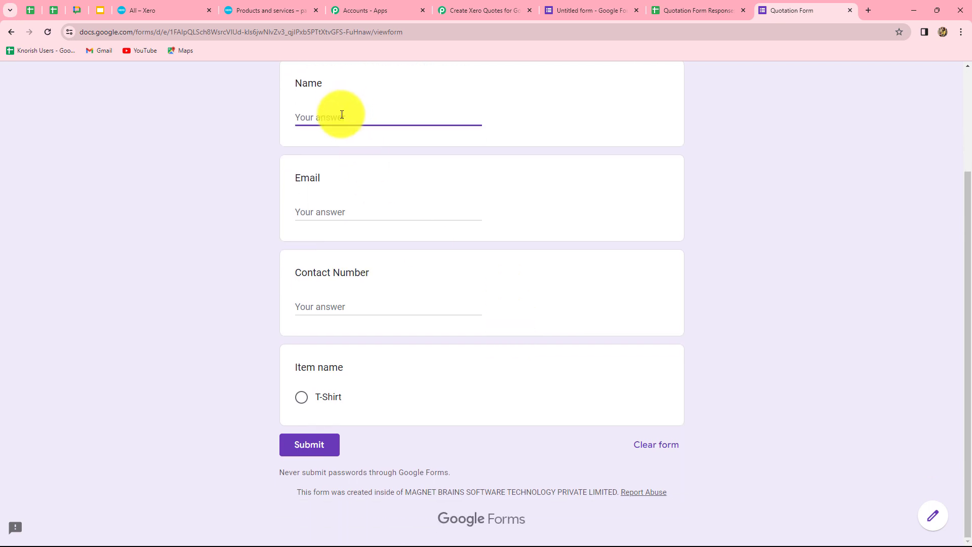
{"action": "type", "text": "Dummy User"}
{"action": "left_click", "coordinate": [345, 211]}
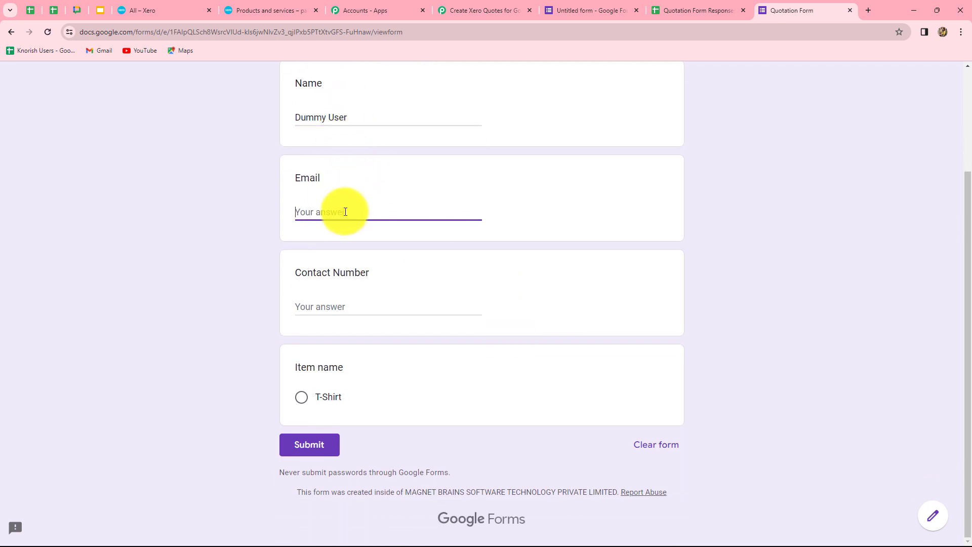
{"action": "left_click", "coordinate": [360, 247]}
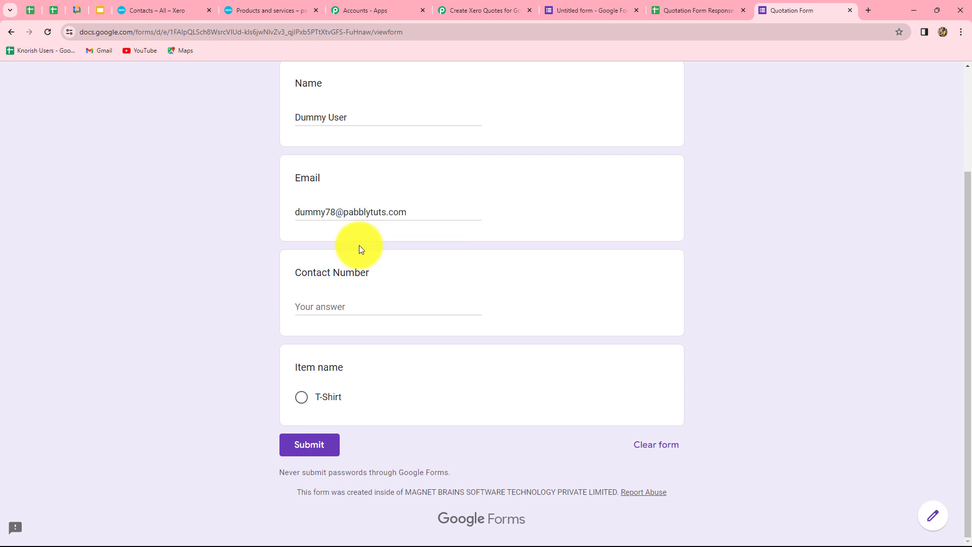
{"action": "left_click", "coordinate": [311, 301]}
{"action": "type", "text": "9090909090"}
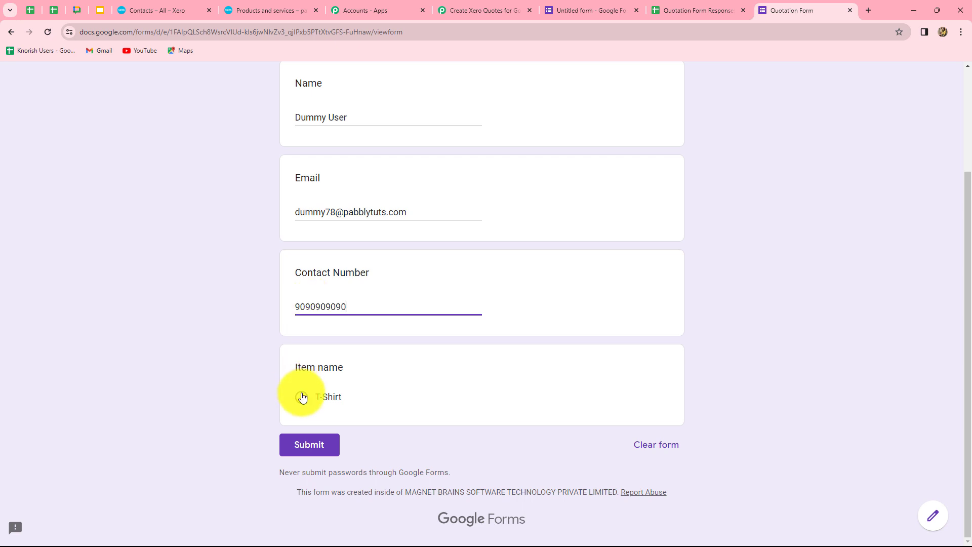
{"action": "left_click", "coordinate": [302, 398]}
{"action": "scroll", "coordinate": [754, 390], "scroll_direction": "up", "scroll_amount": 3}
{"action": "scroll", "coordinate": [759, 385], "scroll_direction": "down", "scroll_amount": 2}
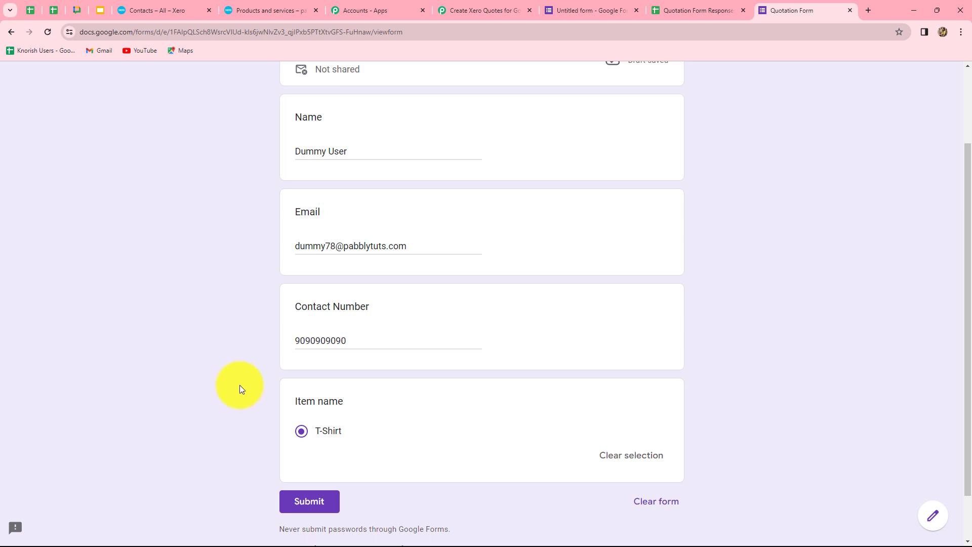
{"action": "left_click", "coordinate": [310, 504]}
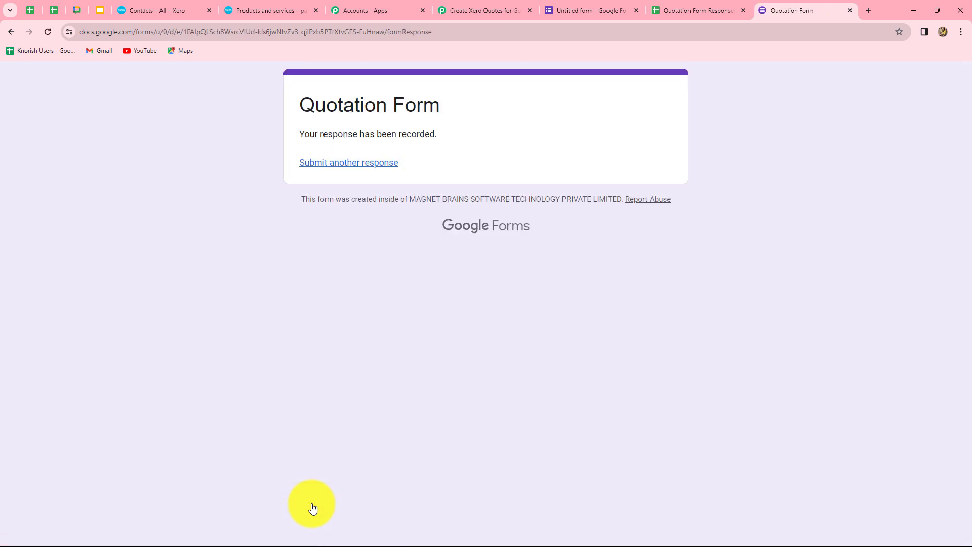
- Send Test from the Sheets setup and view the captured row 2 T-Shirt response in Pabbly
{"action": "left_click", "coordinate": [700, 13]}
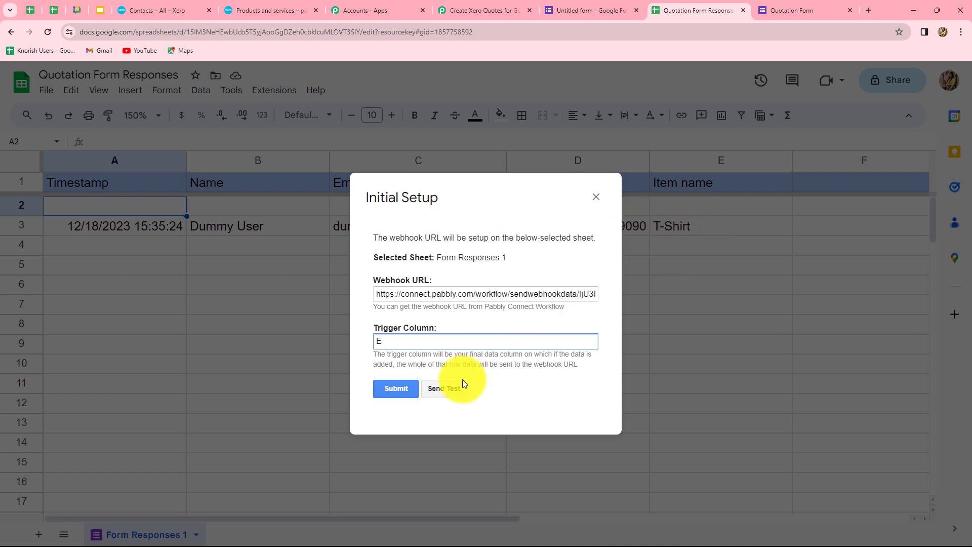
{"action": "left_click", "coordinate": [451, 388]}
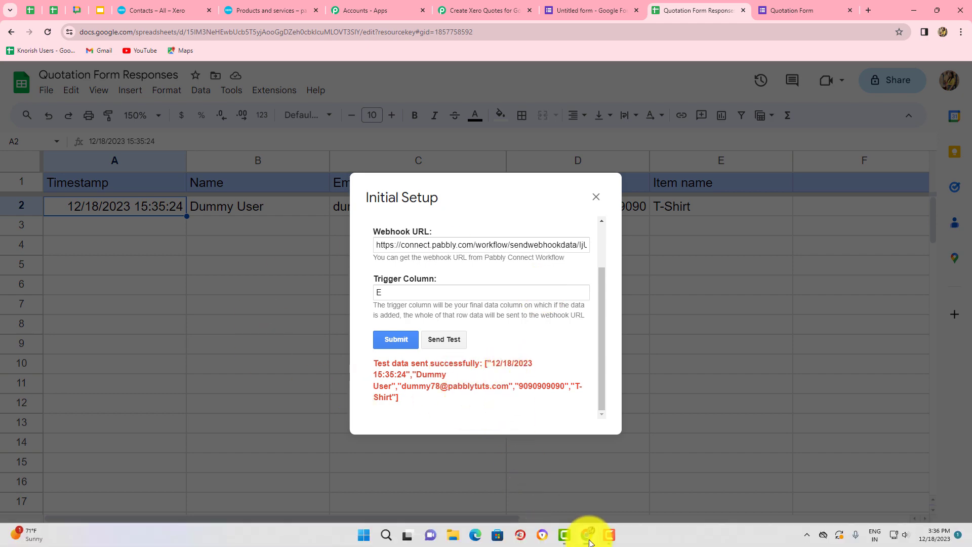
{"action": "left_click", "coordinate": [470, 10]}
{"action": "left_click", "coordinate": [968, 360]}
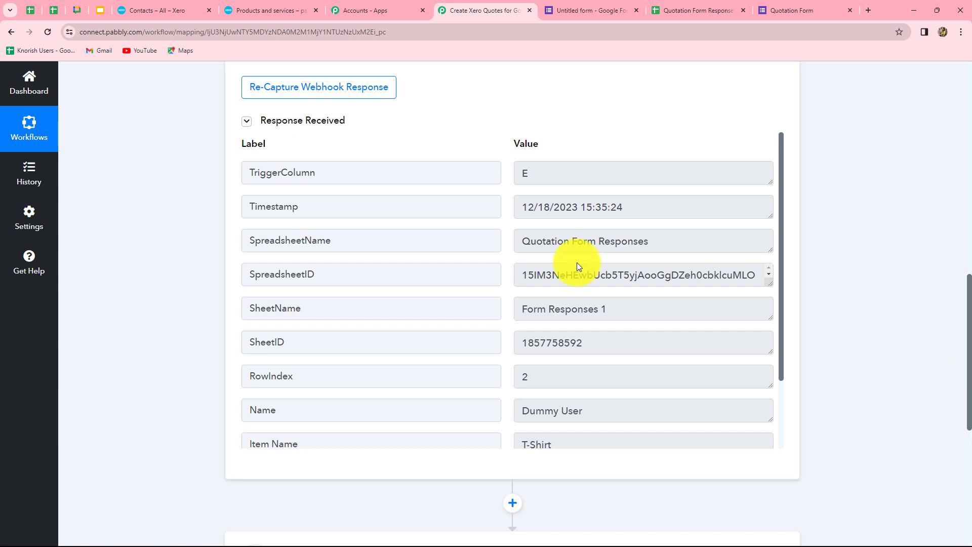
{"action": "scroll", "coordinate": [578, 266], "scroll_direction": "down", "scroll_amount": 5}
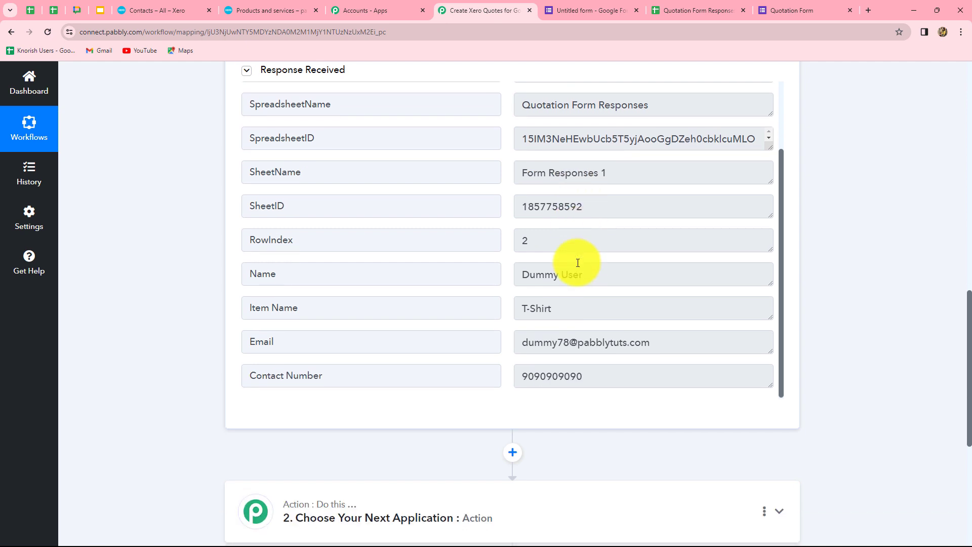
{"action": "scroll", "coordinate": [574, 262], "scroll_direction": "up", "scroll_amount": 4}
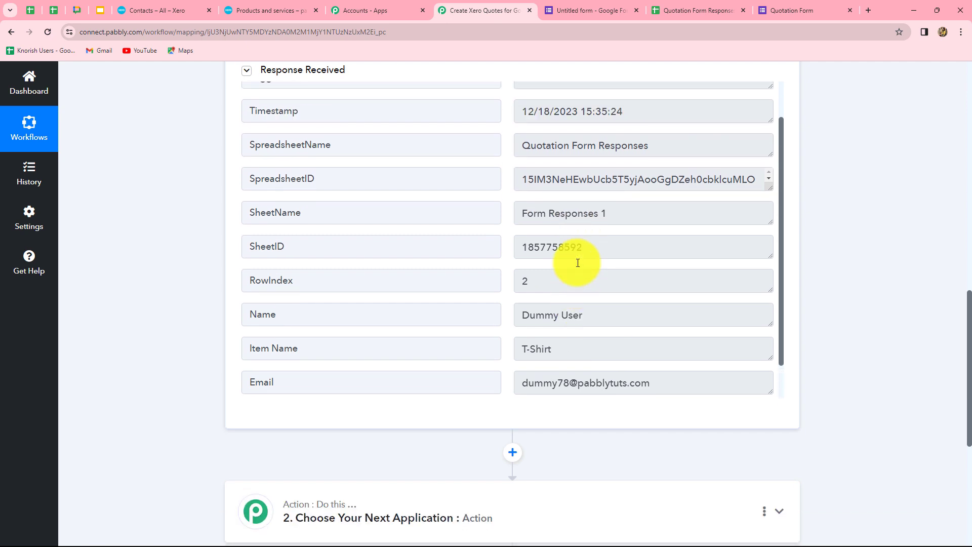
{"action": "scroll", "coordinate": [873, 310], "scroll_direction": "up", "scroll_amount": 3}
{"action": "scroll", "coordinate": [874, 310], "scroll_direction": "down", "scroll_amount": 2}
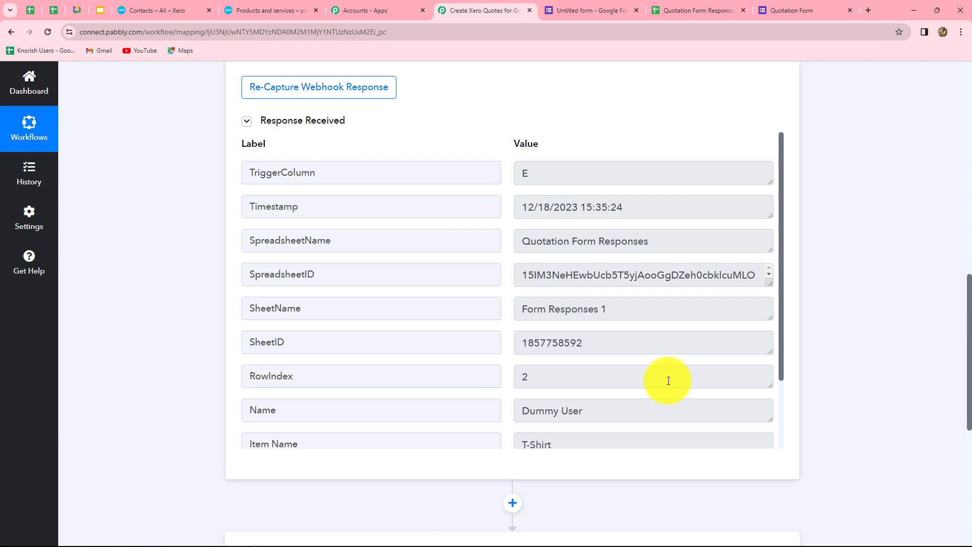
{"action": "scroll", "coordinate": [668, 381], "scroll_direction": "down", "scroll_amount": 2}
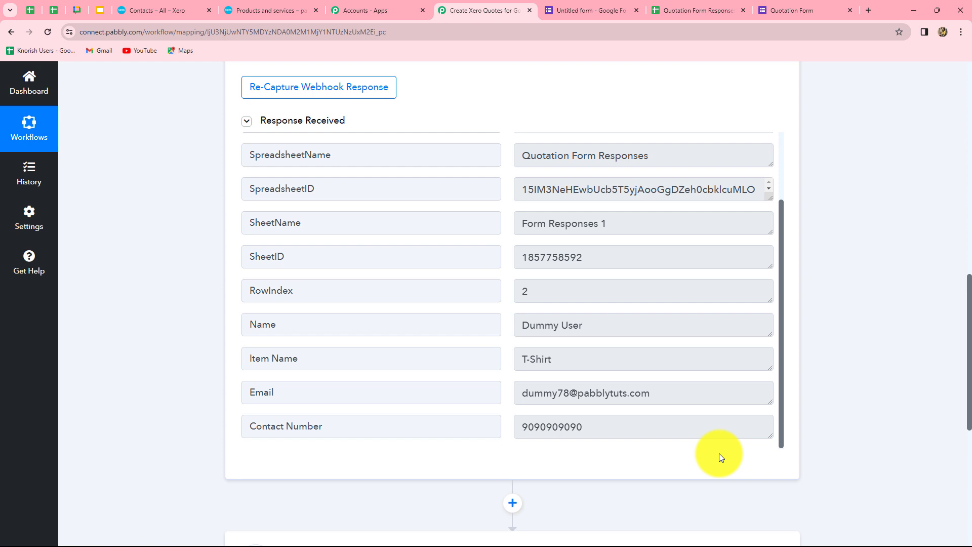
{"action": "scroll", "coordinate": [875, 424], "scroll_direction": "down", "scroll_amount": 1}
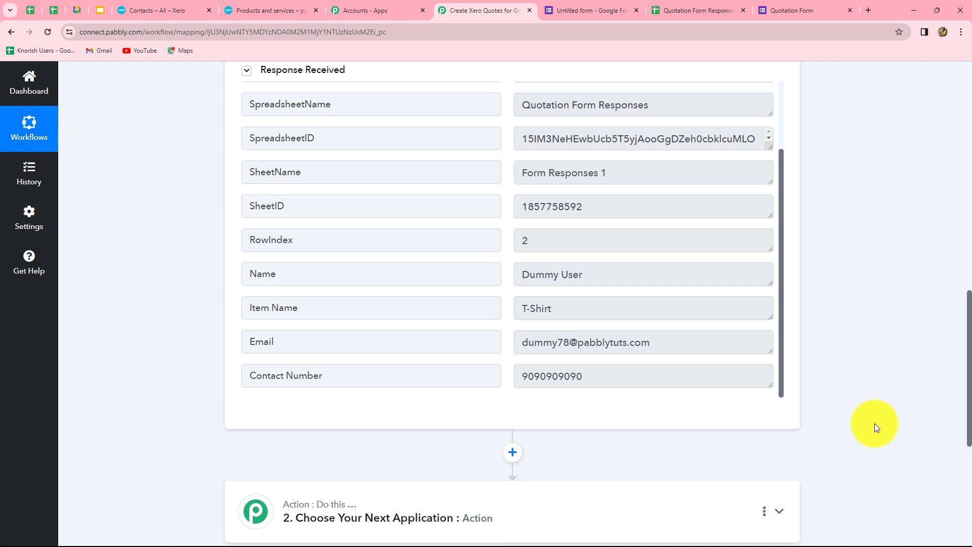
{"action": "scroll", "coordinate": [874, 423], "scroll_direction": "down", "scroll_amount": 4}
{"action": "scroll", "coordinate": [681, 364], "scroll_direction": "up", "scroll_amount": 5}
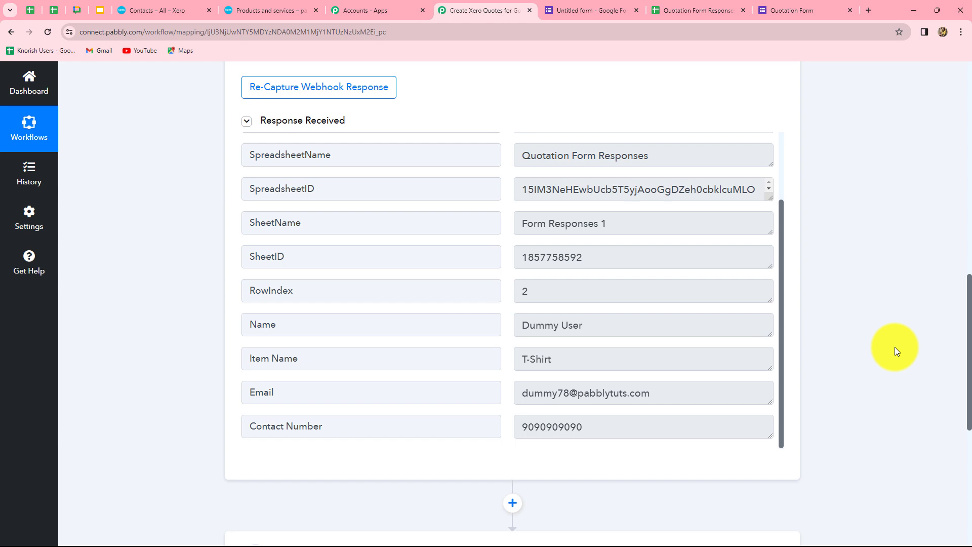
{"action": "scroll", "coordinate": [895, 347], "scroll_direction": "down", "scroll_amount": 5}
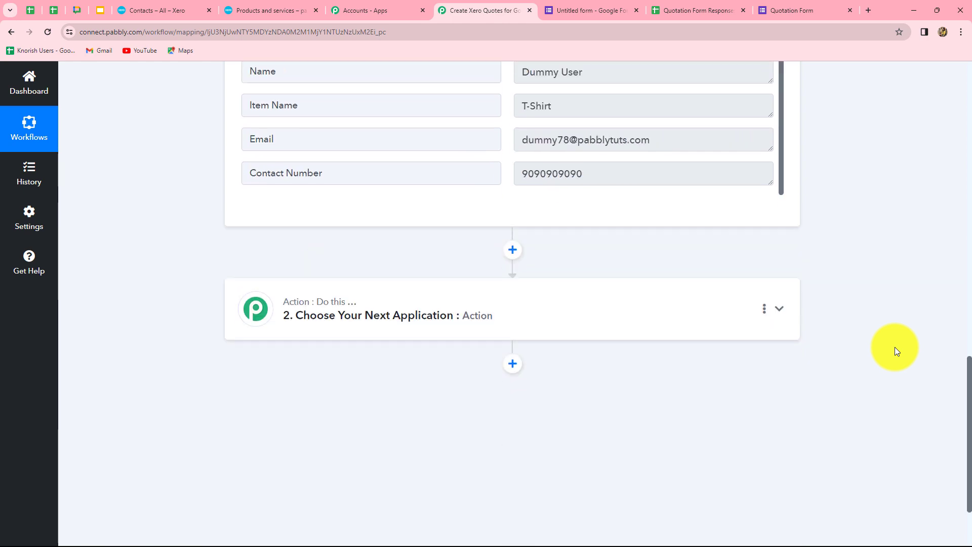
- Set the action step to Xero's Search Contact by Email or Account Number
{"action": "left_click", "coordinate": [485, 325]}
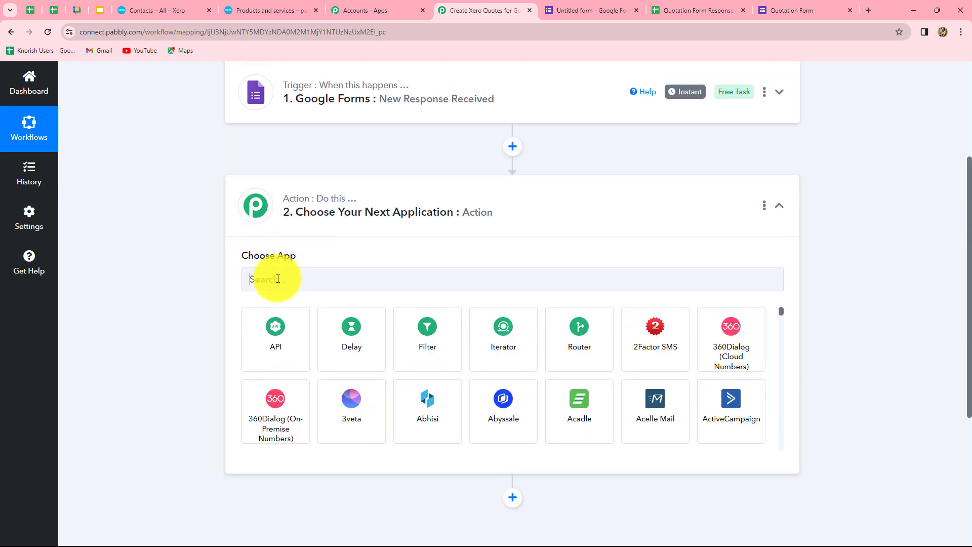
{"action": "left_click", "coordinate": [278, 279]}
{"action": "type", "text": "Xer"}
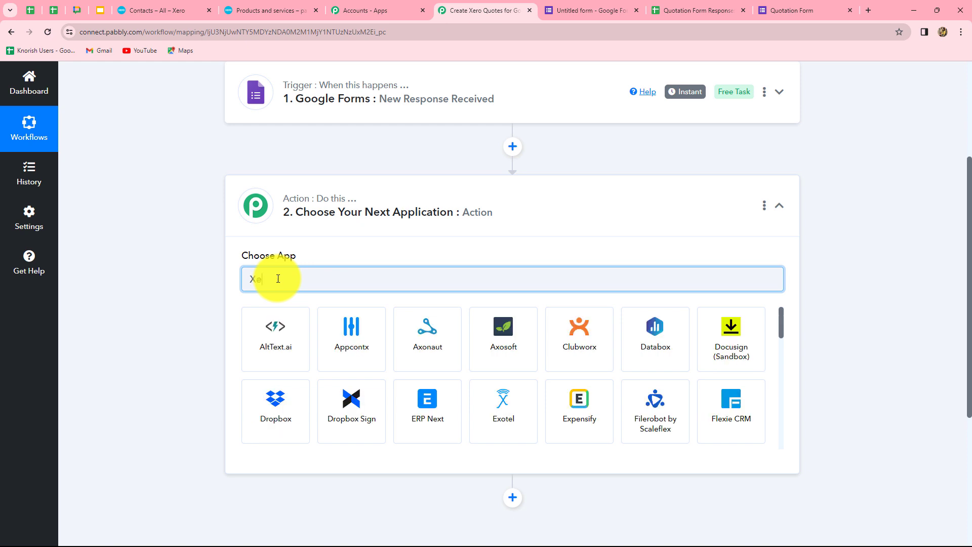
{"action": "left_click", "coordinate": [267, 336]}
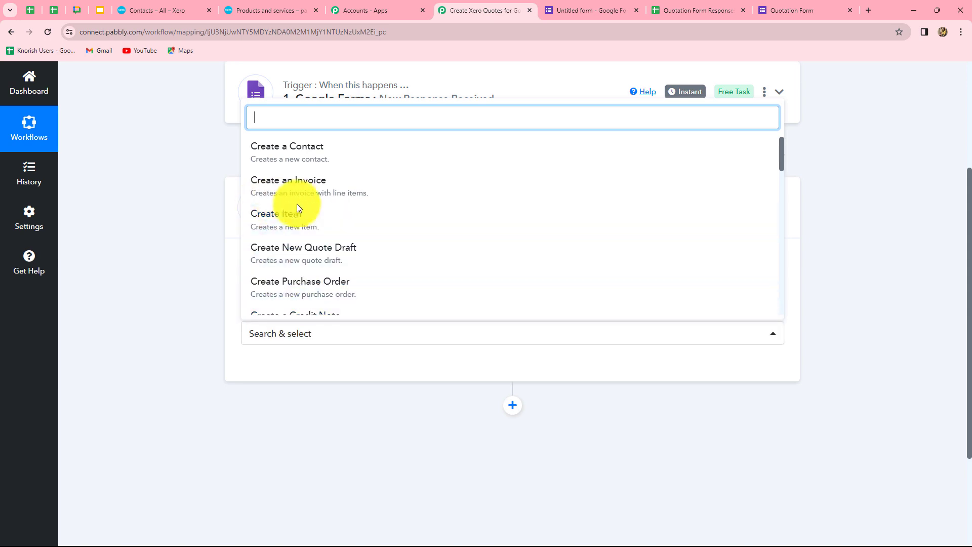
{"action": "type", "text": "sear"}
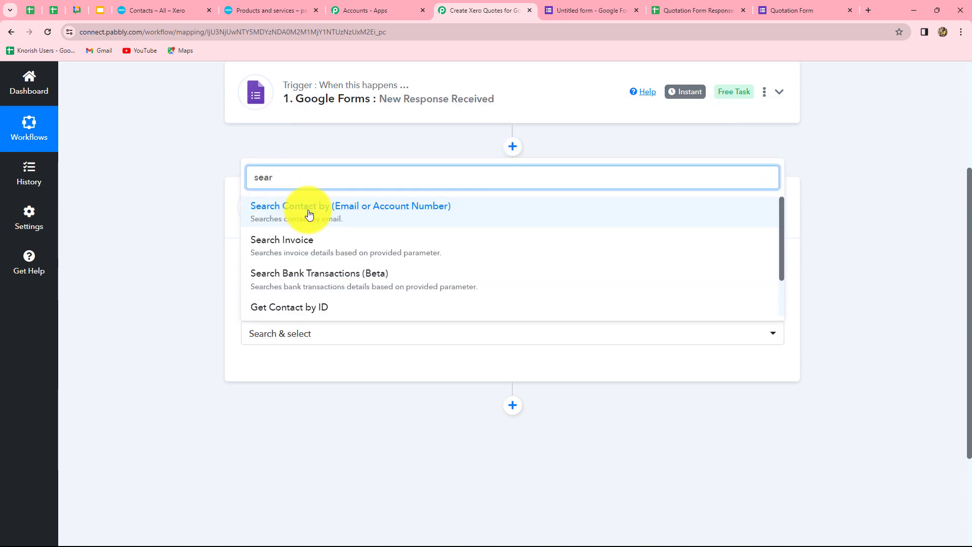
{"action": "left_click", "coordinate": [309, 213]}
- Add a new Xero connection and allow Pabbly Connect access to the organisation
{"action": "left_click", "coordinate": [280, 373]}
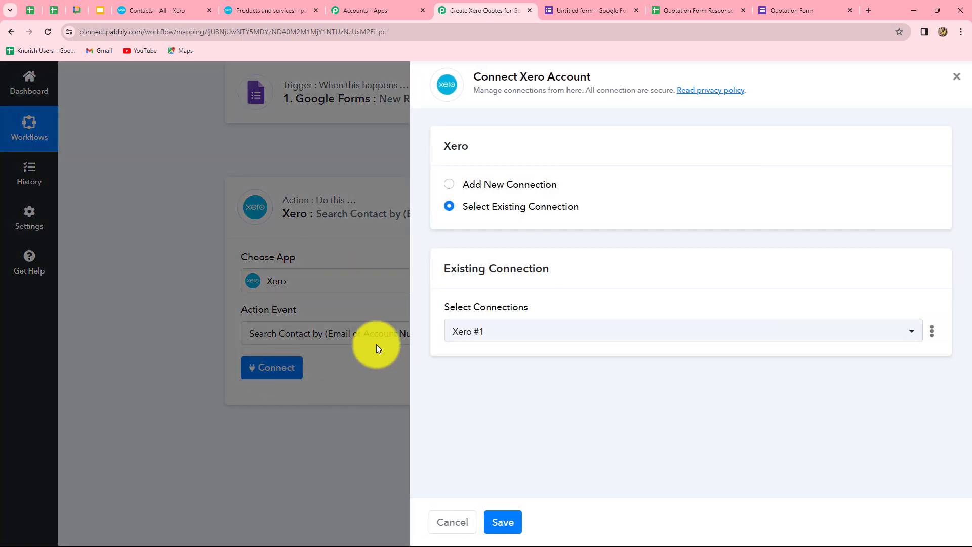
{"action": "left_click", "coordinate": [451, 186]}
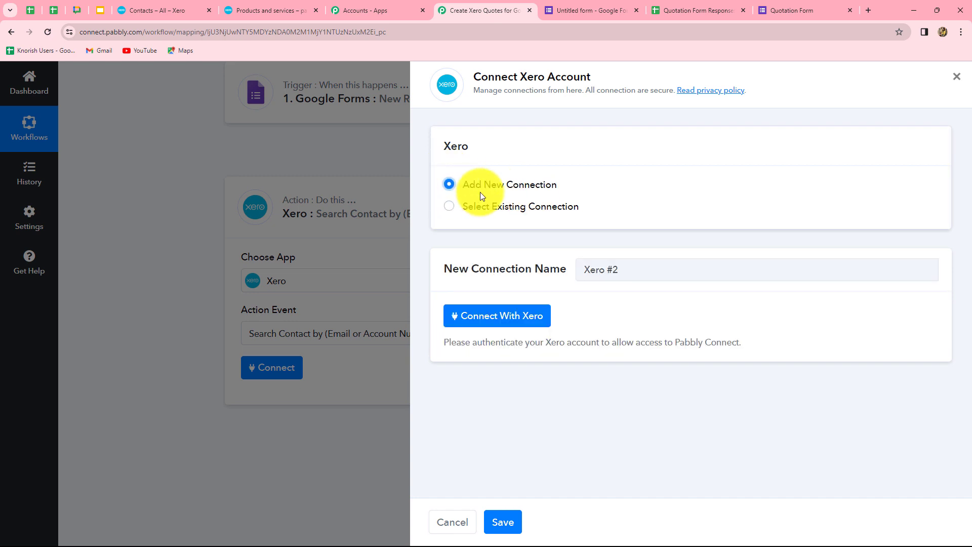
{"action": "left_click", "coordinate": [501, 319]}
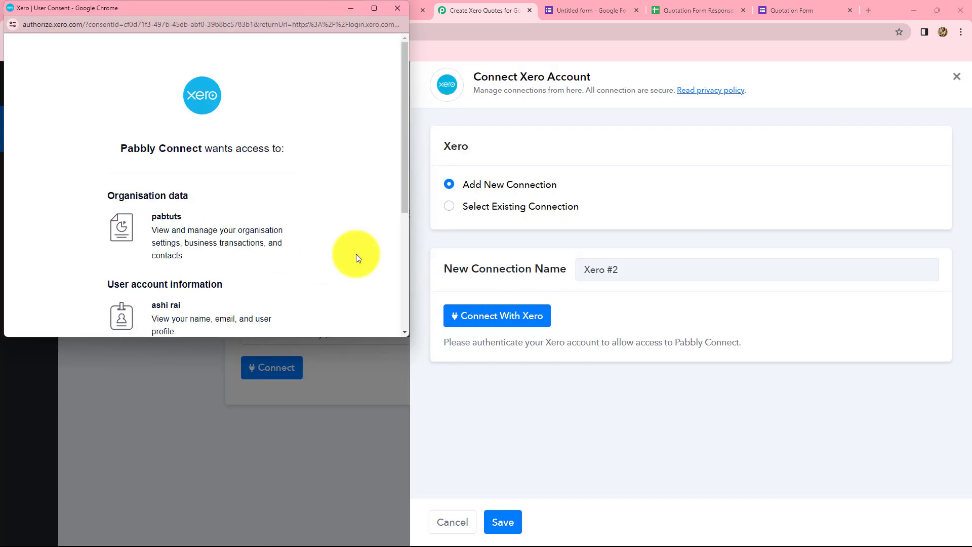
{"action": "scroll", "coordinate": [357, 254], "scroll_direction": "down", "scroll_amount": 4}
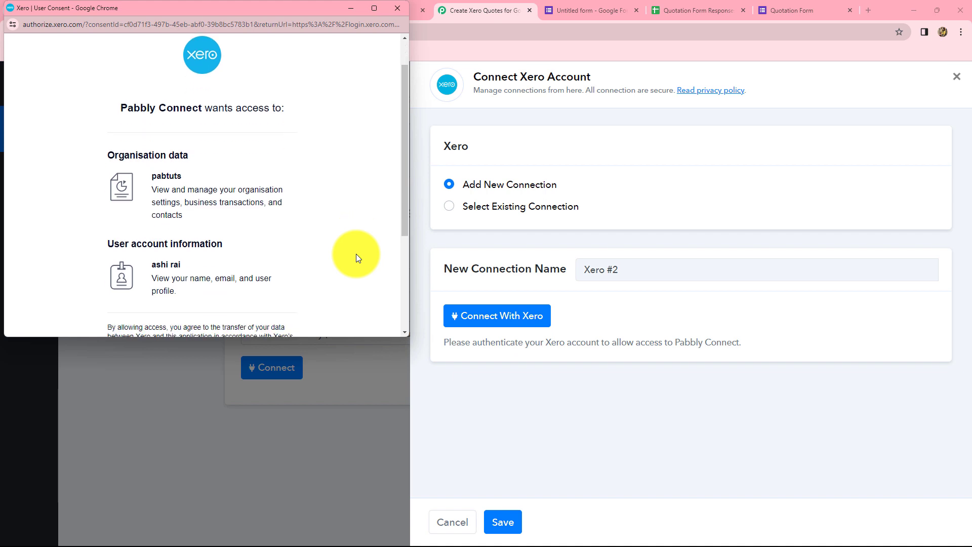
{"action": "left_click", "coordinate": [245, 248]}
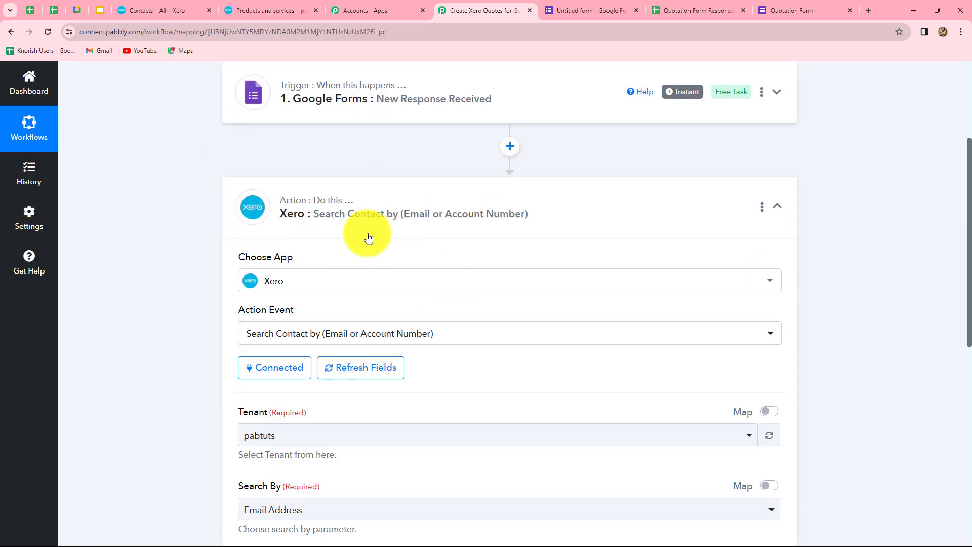
- Keep pabtuts as the Xero organisation and set Search By to Email Address
{"action": "scroll", "coordinate": [816, 280], "scroll_direction": "down", "scroll_amount": 7}
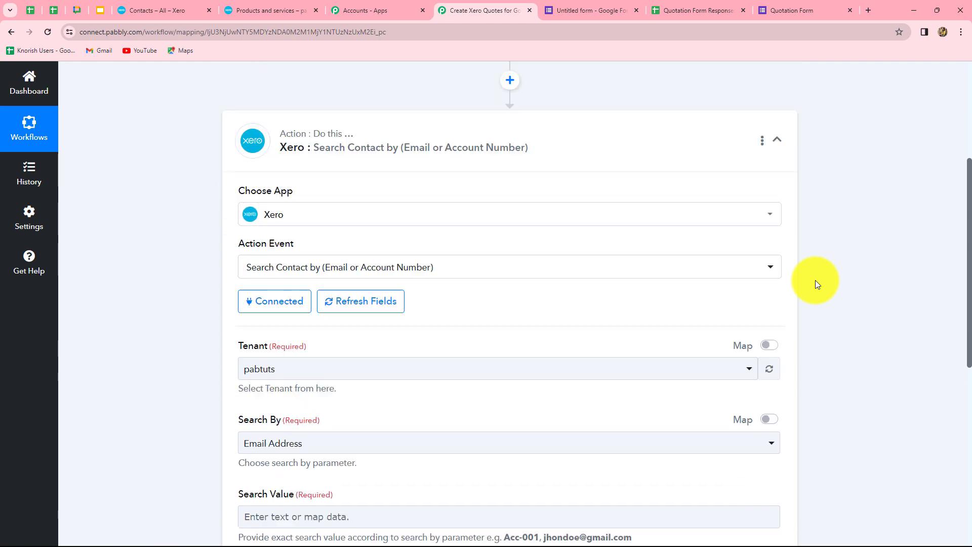
{"action": "scroll", "coordinate": [764, 254], "scroll_direction": "up", "scroll_amount": 2}
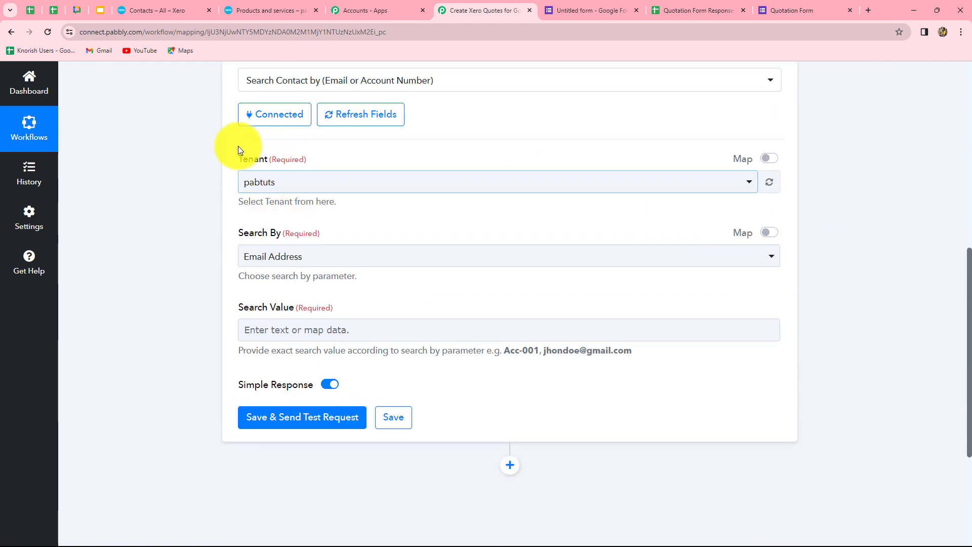
{"action": "left_click", "coordinate": [278, 188]}
{"action": "left_click", "coordinate": [220, 208]}
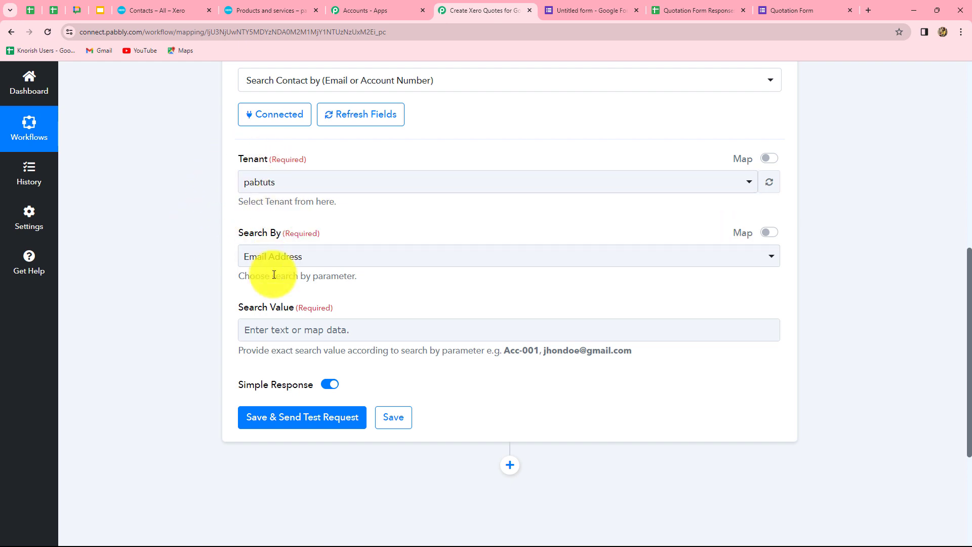
{"action": "scroll", "coordinate": [255, 268], "scroll_direction": "down", "scroll_amount": 1}
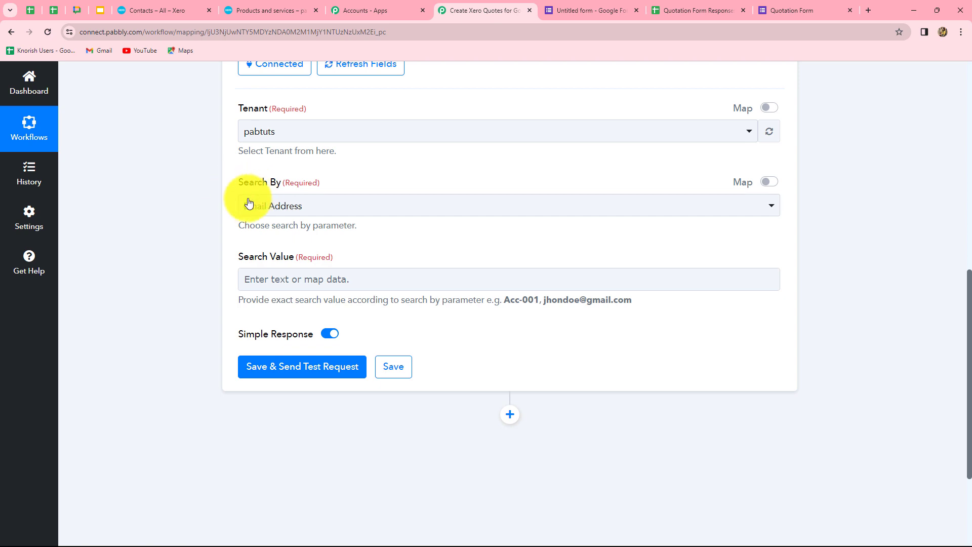
{"action": "left_click", "coordinate": [318, 210]}
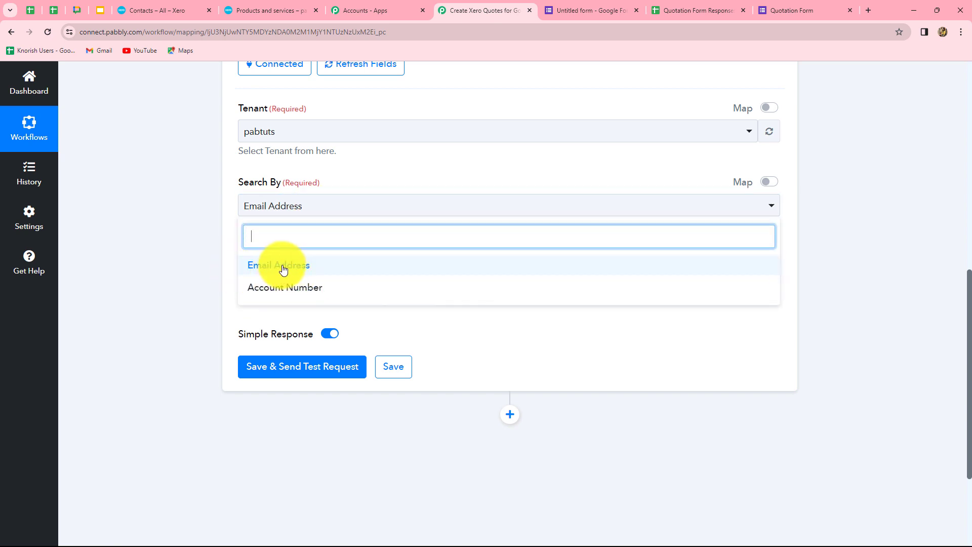
{"action": "left_click", "coordinate": [286, 268]}
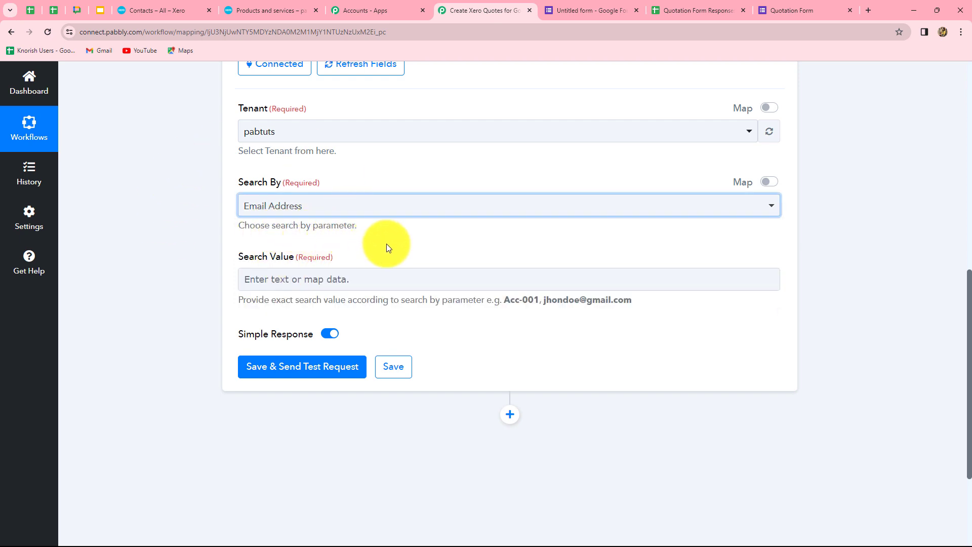
{"action": "scroll", "coordinate": [387, 247], "scroll_direction": "down", "scroll_amount": 2}
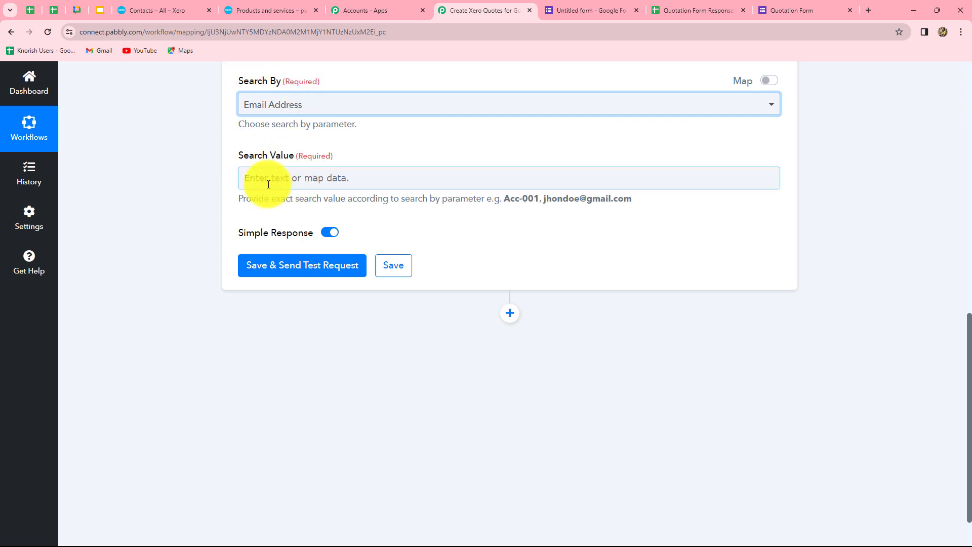
- Map the Google Form's Email answer into the Search Value field
{"action": "left_click", "coordinate": [350, 182]}
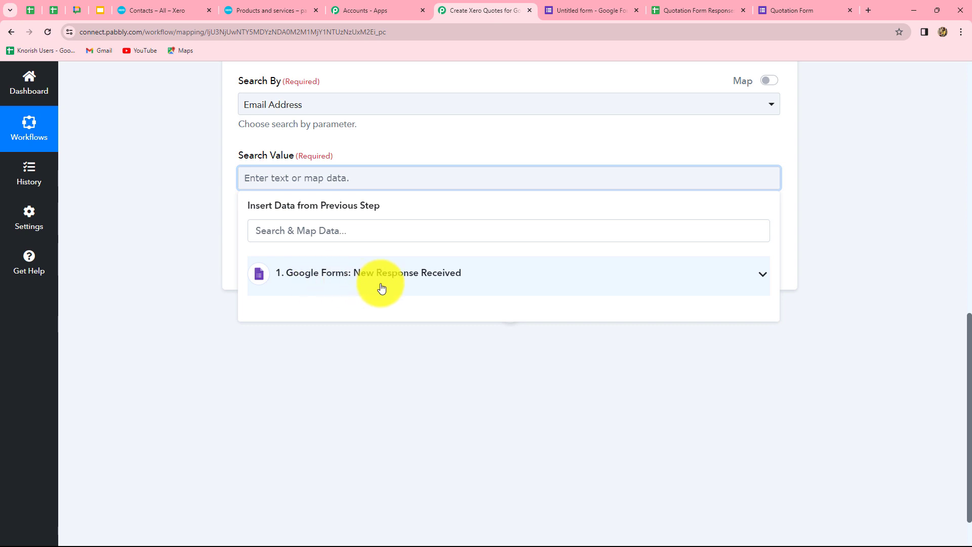
{"action": "left_click", "coordinate": [398, 275]}
{"action": "scroll", "coordinate": [438, 446], "scroll_direction": "down", "scroll_amount": 1}
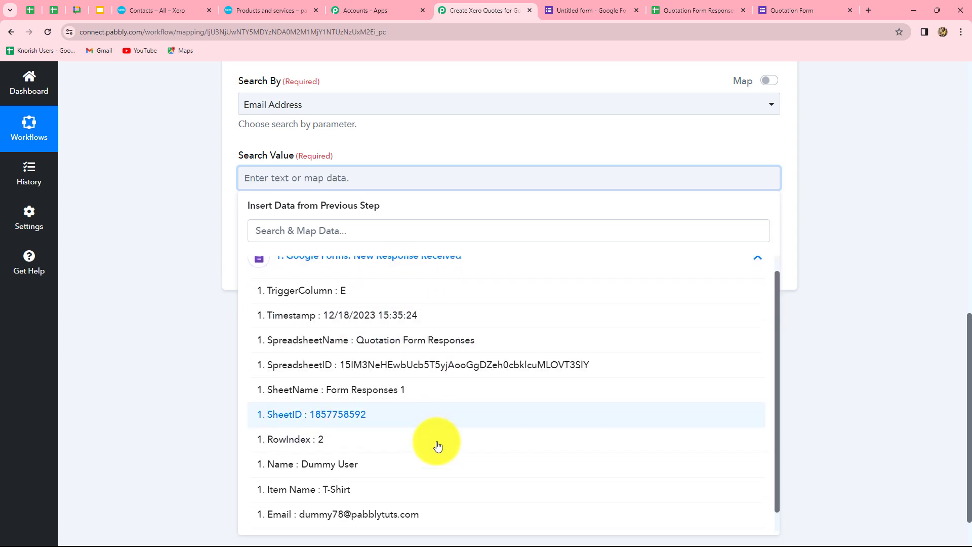
{"action": "scroll", "coordinate": [435, 445], "scroll_direction": "up", "scroll_amount": 1}
{"action": "scroll", "coordinate": [385, 491], "scroll_direction": "down", "scroll_amount": 1}
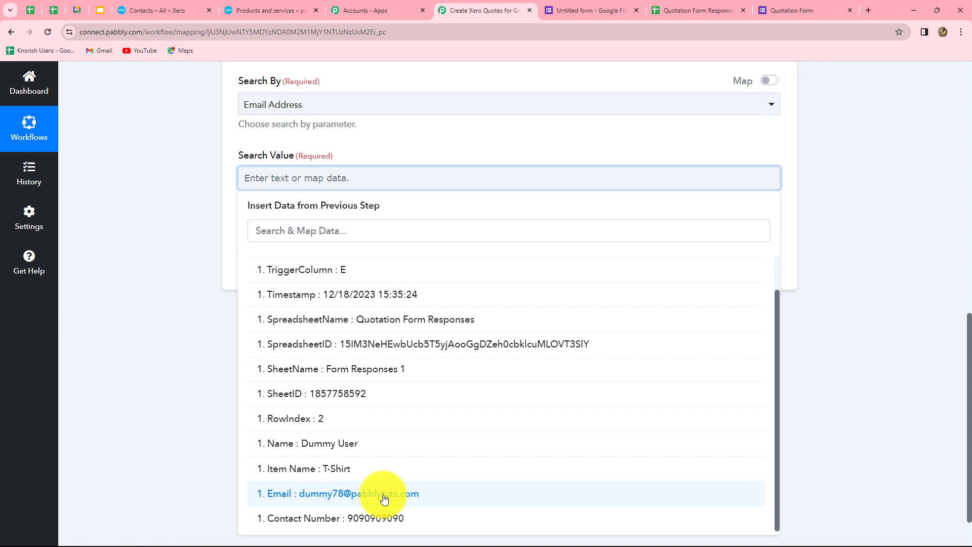
{"action": "left_click", "coordinate": [383, 493]}
{"action": "left_click", "coordinate": [811, 393]}
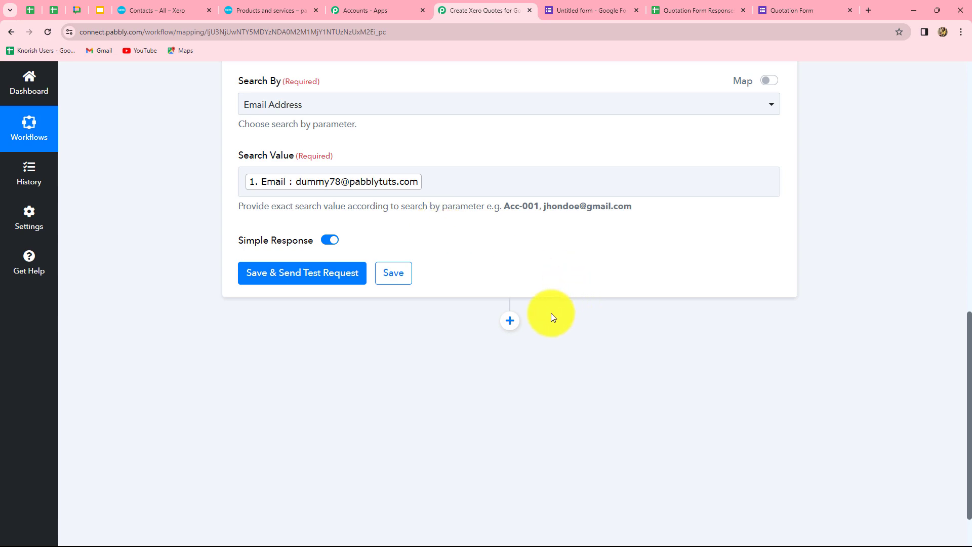
{"action": "scroll", "coordinate": [471, 282], "scroll_direction": "up", "scroll_amount": 2}
{"action": "scroll", "coordinate": [330, 243], "scroll_direction": "down", "scroll_amount": 3}
- Send a test request for the contact search and highlight the returned Contacts 0 ContactID
{"action": "left_click", "coordinate": [316, 222]}
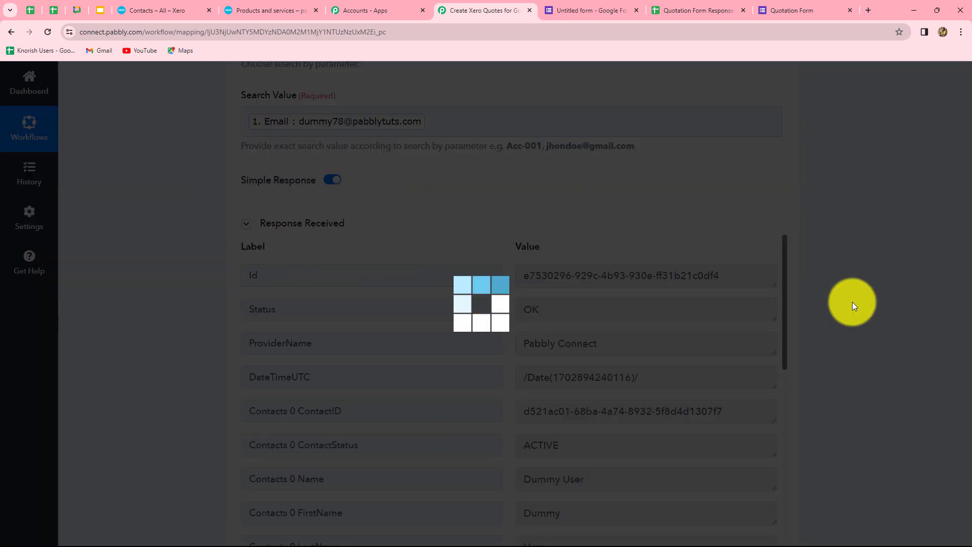
{"action": "scroll", "coordinate": [853, 303], "scroll_direction": "down", "scroll_amount": 2}
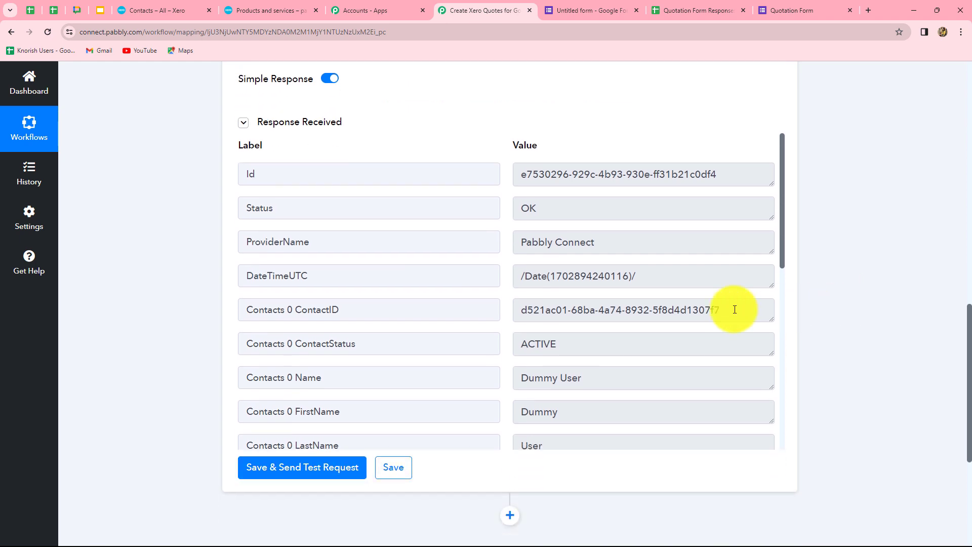
{"action": "left_click_drag", "start_coordinate": [513, 310], "coordinate": [734, 322]}
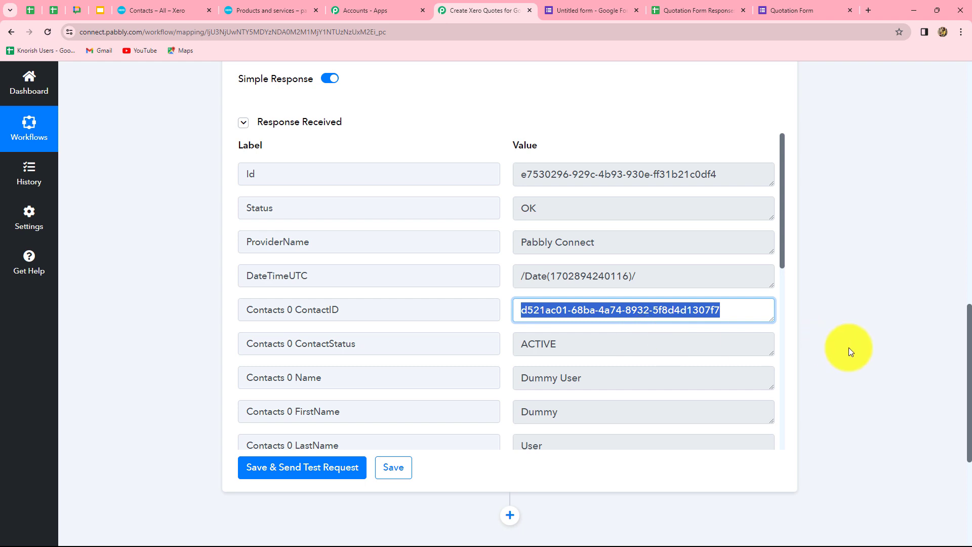
{"action": "scroll", "coordinate": [848, 347], "scroll_direction": "down", "scroll_amount": 5}
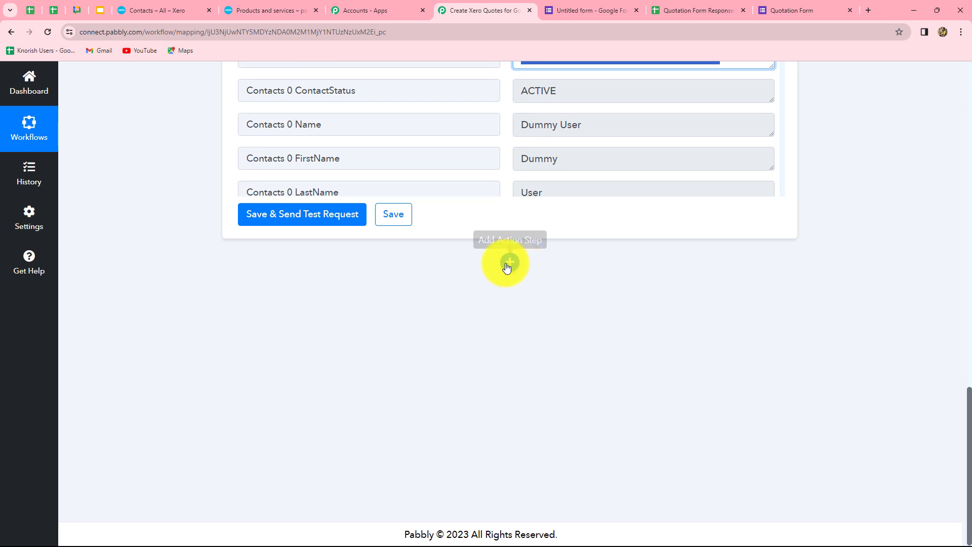
- Add a connected Filter step using the Filter Values action after the contact search
{"action": "left_click", "coordinate": [506, 267]}
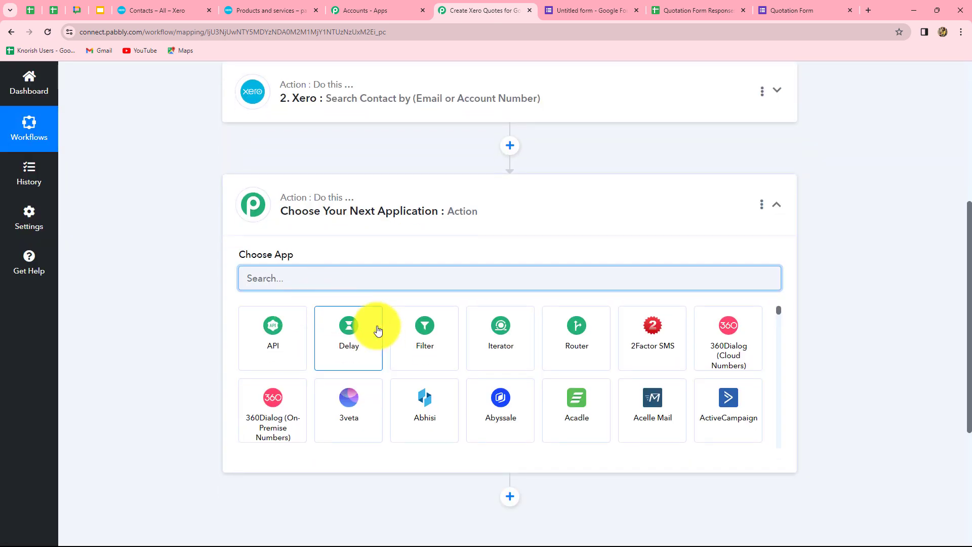
{"action": "left_click", "coordinate": [425, 347]}
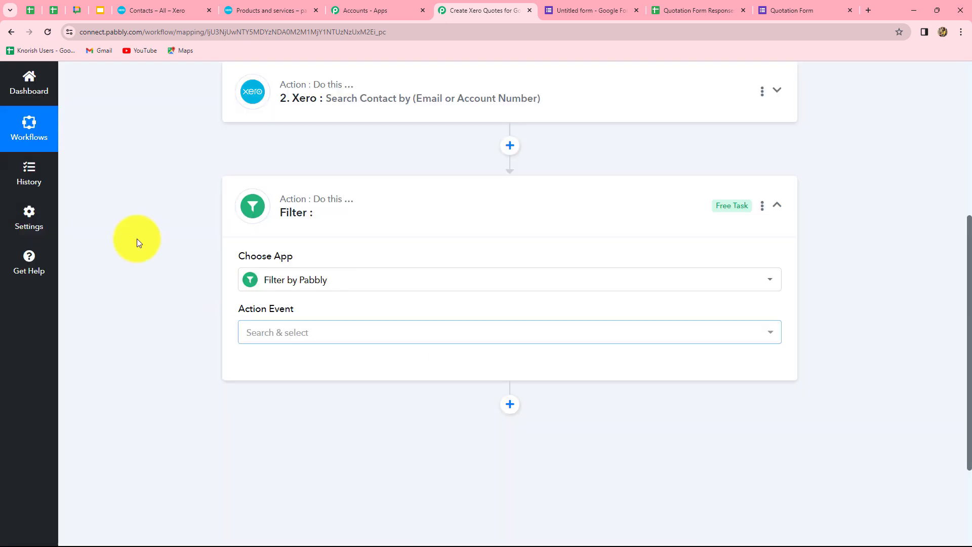
{"action": "left_click", "coordinate": [299, 336]}
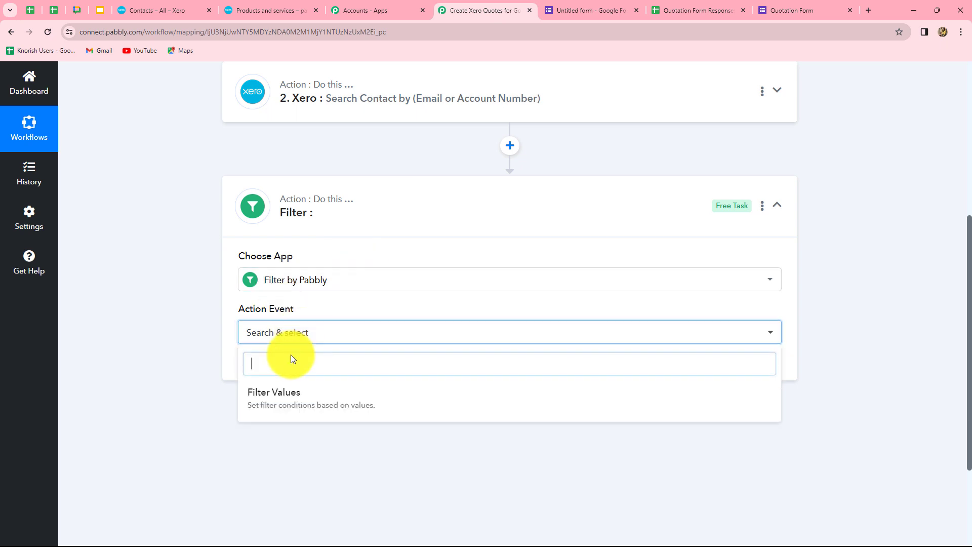
{"action": "left_click", "coordinate": [265, 395]}
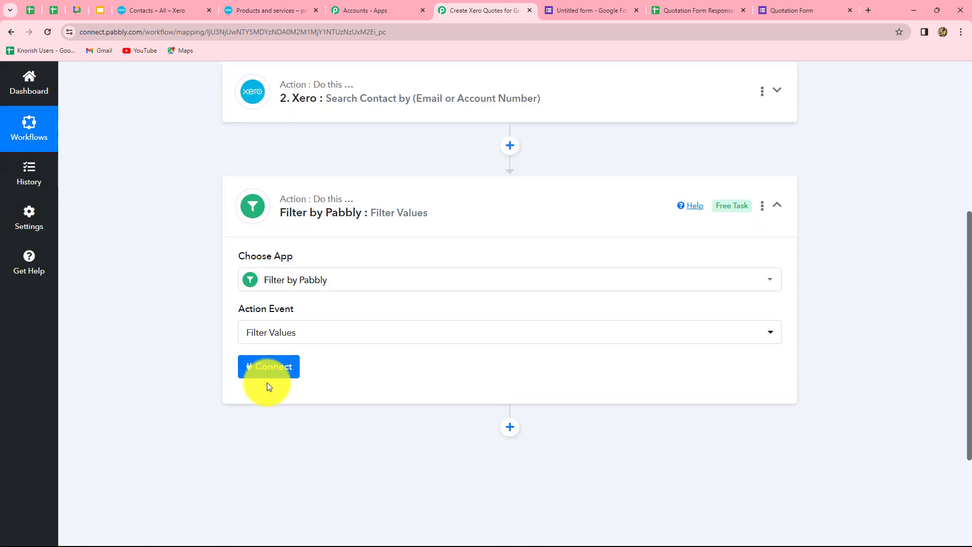
{"action": "left_click", "coordinate": [268, 374]}
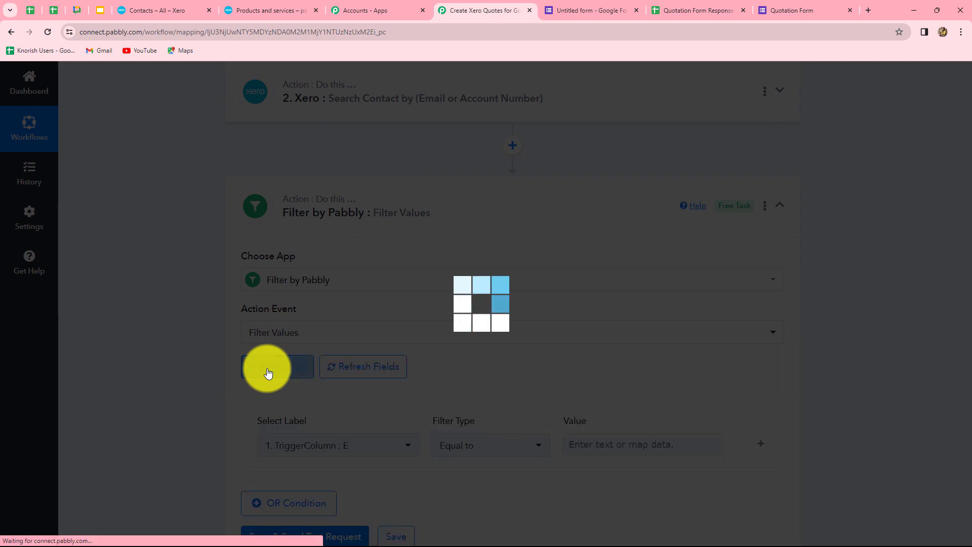
{"action": "scroll", "coordinate": [882, 421], "scroll_direction": "down", "scroll_amount": 5}
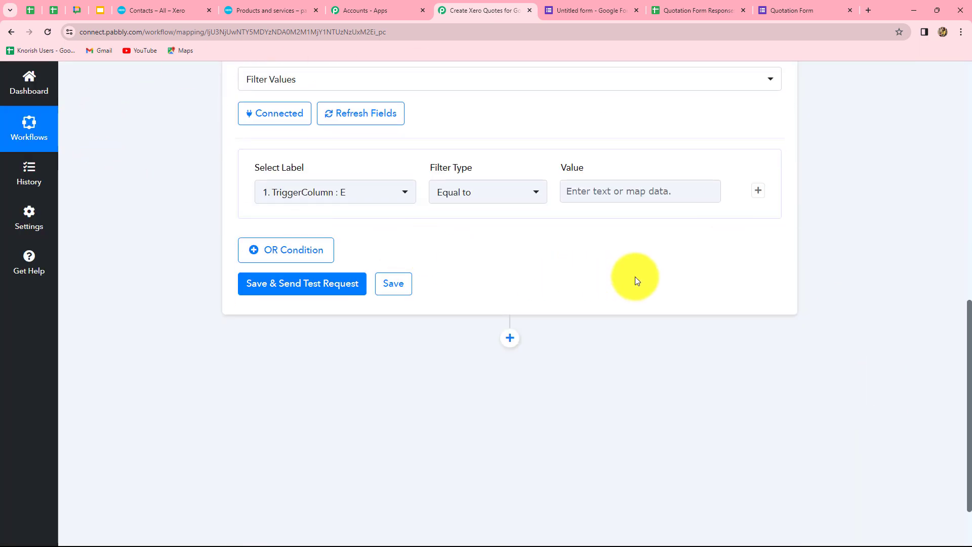
{"action": "scroll", "coordinate": [643, 275], "scroll_direction": "up", "scroll_amount": 2}
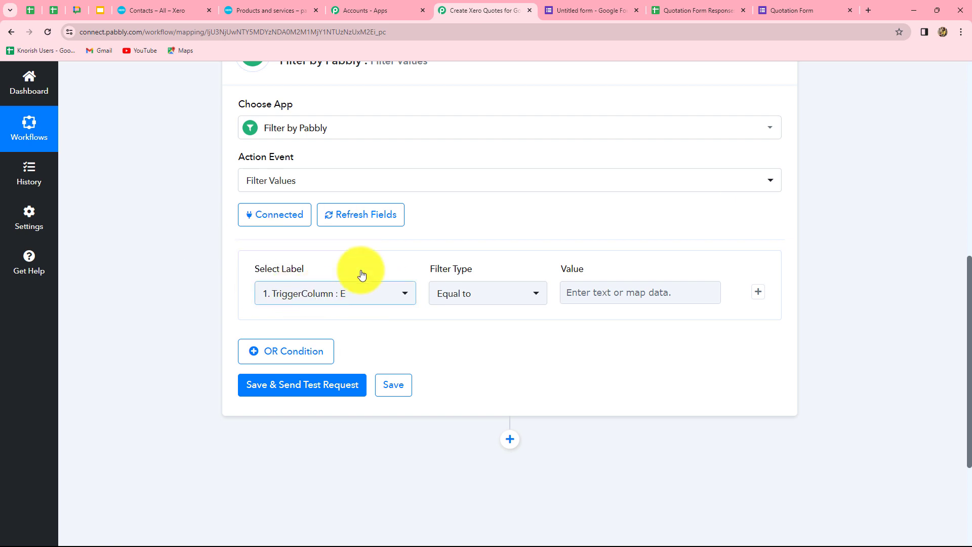
- Filter on Contacts 0 ContactID with type Exists and test it, getting 'Condition is true'
{"action": "left_click", "coordinate": [618, 293]}
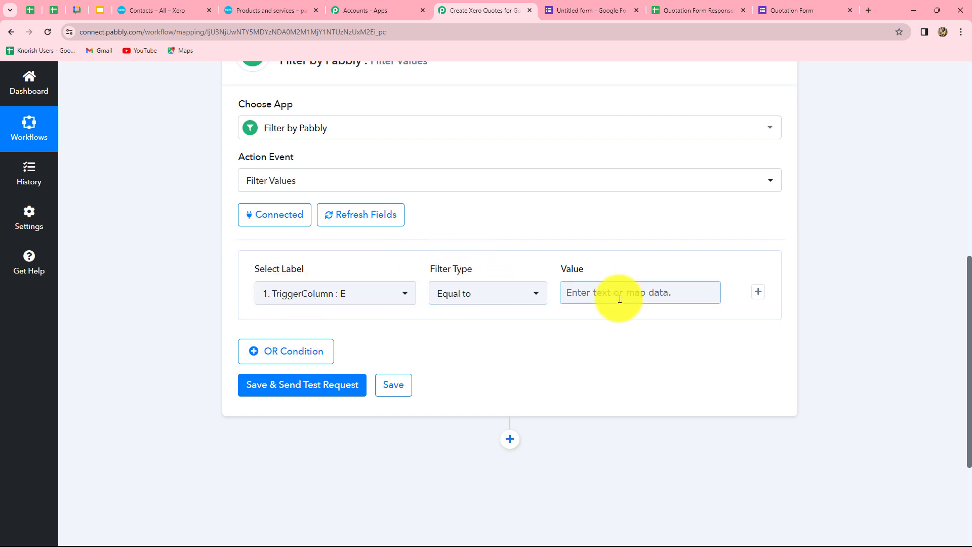
{"action": "left_click", "coordinate": [288, 297]}
{"action": "left_click", "coordinate": [302, 405]}
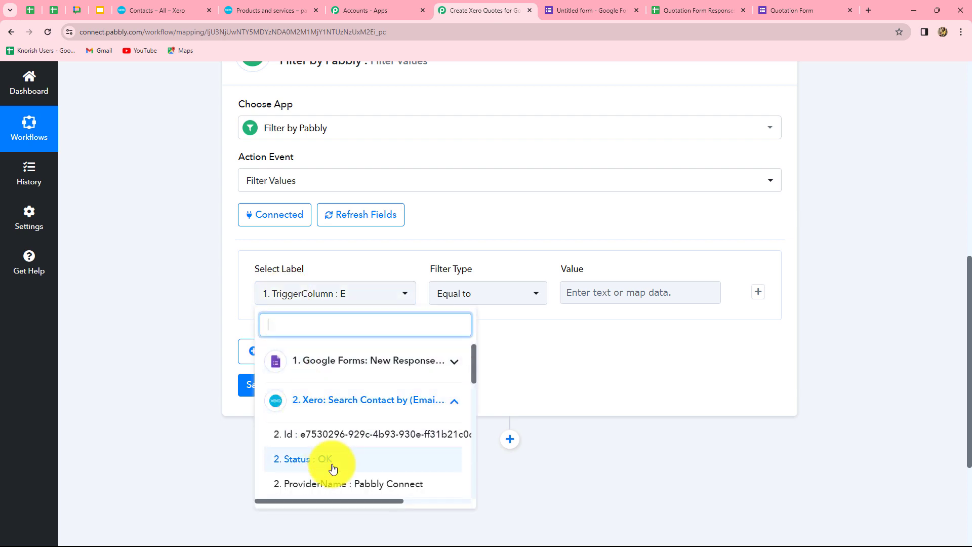
{"action": "scroll", "coordinate": [365, 436], "scroll_direction": "down", "scroll_amount": 2}
{"action": "left_click", "coordinate": [379, 439]}
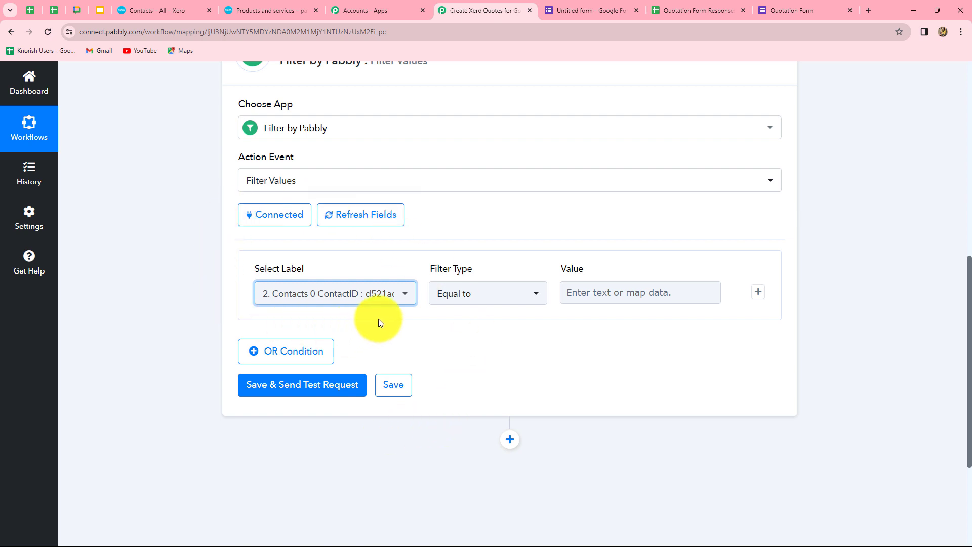
{"action": "left_click", "coordinate": [490, 303]}
{"action": "left_click", "coordinate": [454, 444]}
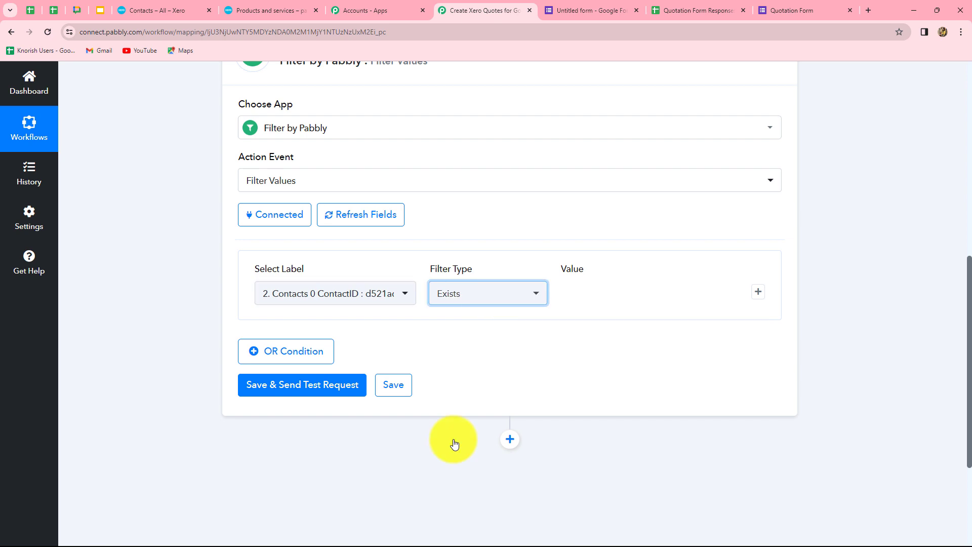
{"action": "left_click", "coordinate": [310, 386]}
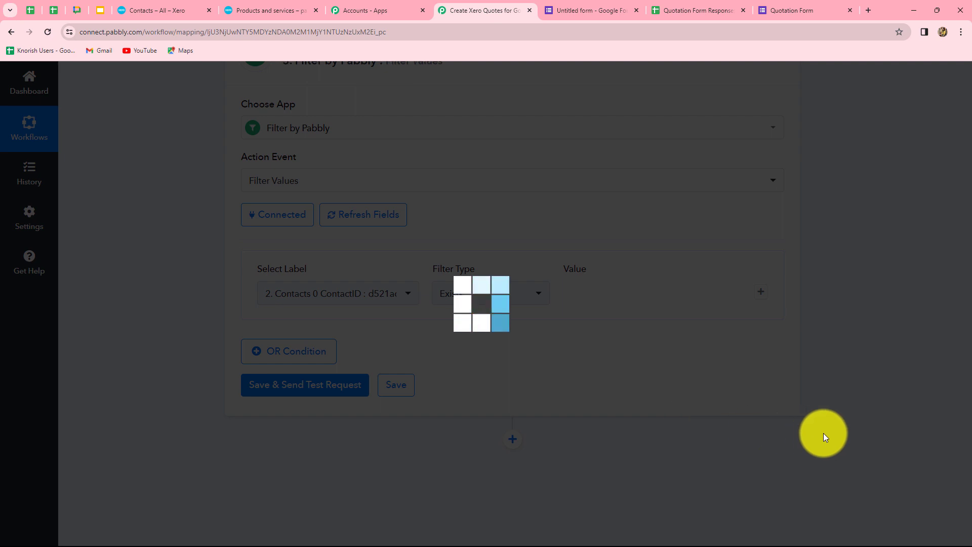
{"action": "scroll", "coordinate": [876, 430], "scroll_direction": "down", "scroll_amount": 2}
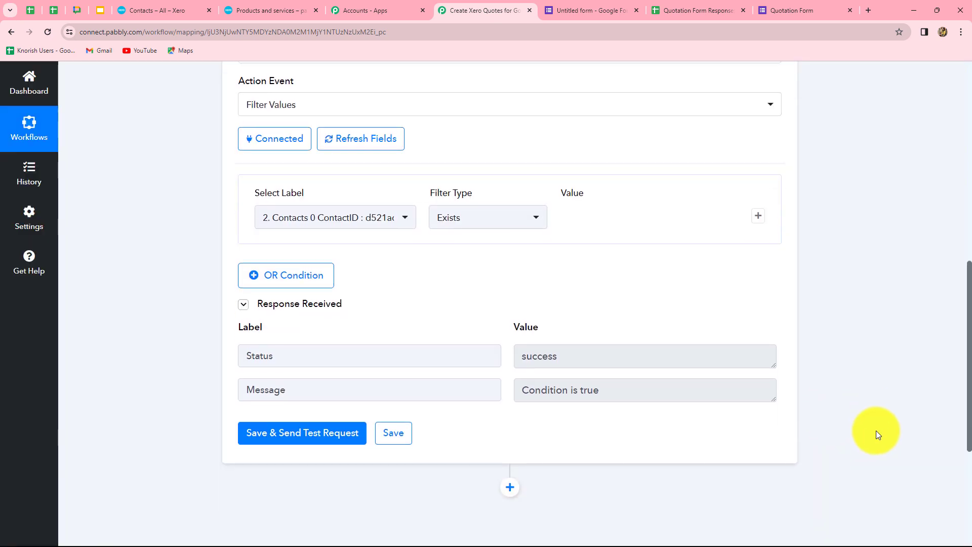
{"action": "scroll", "coordinate": [634, 422], "scroll_direction": "up", "scroll_amount": 3}
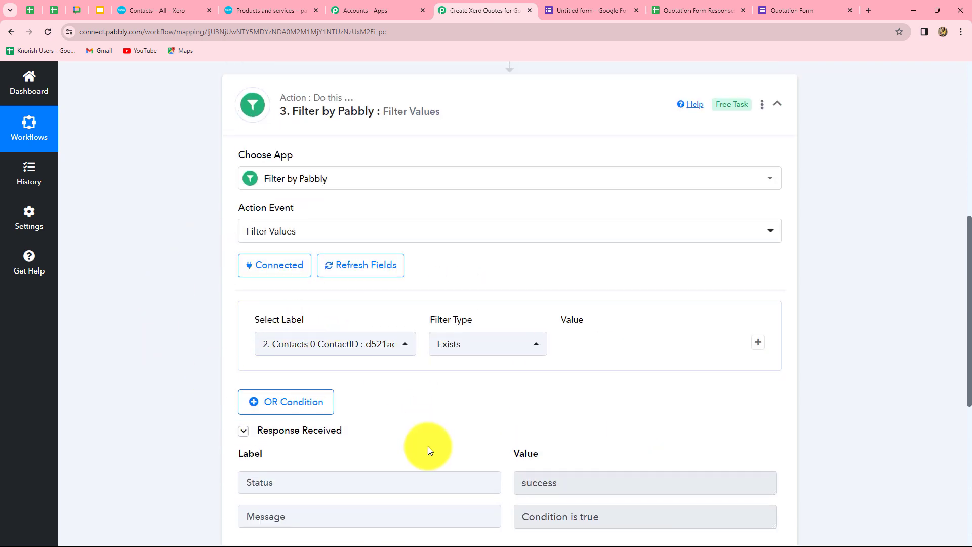
{"action": "scroll", "coordinate": [863, 437], "scroll_direction": "down", "scroll_amount": 7}
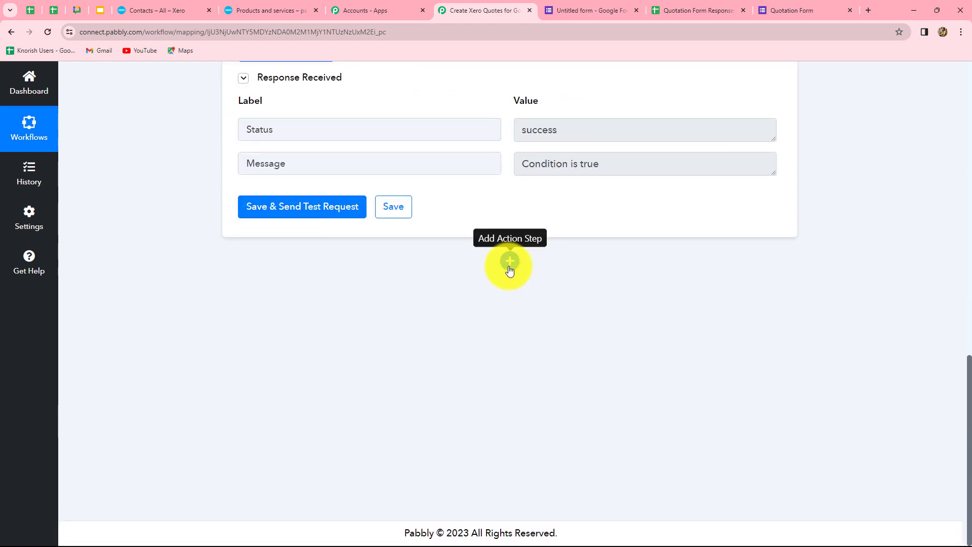
- Add a Xero Create New Quote Draft step on the existing connection with organization pabtuts
{"action": "left_click", "coordinate": [509, 261]}
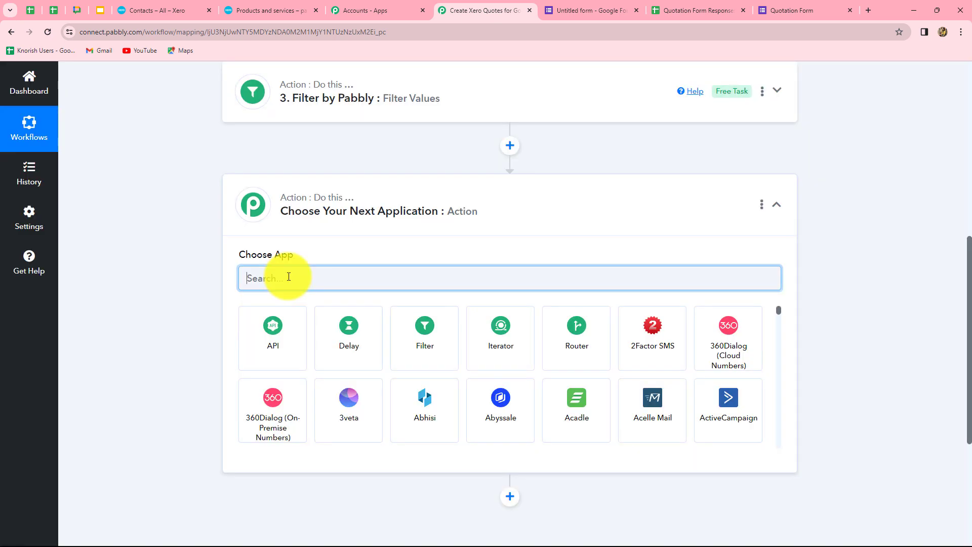
{"action": "type", "text": "Xer"}
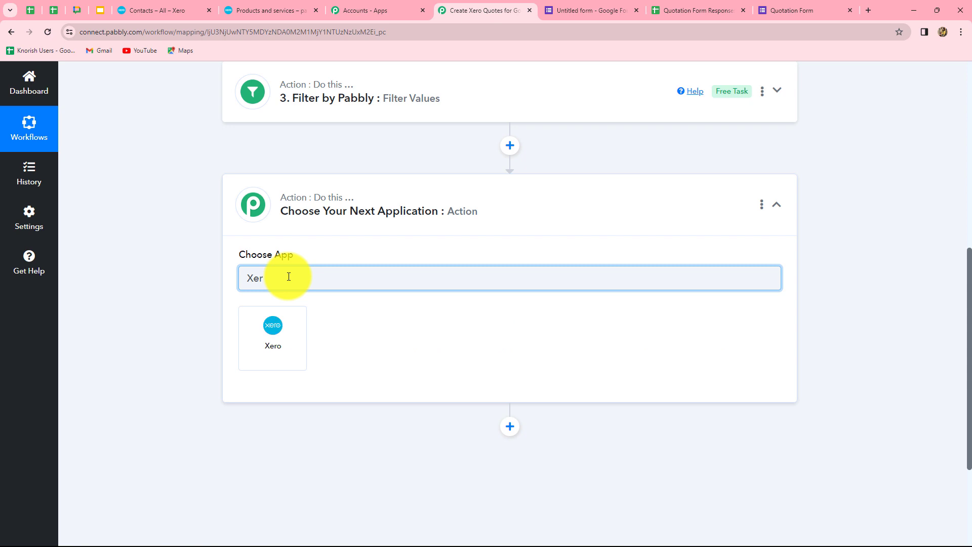
{"action": "left_click", "coordinate": [262, 333]}
{"action": "left_click", "coordinate": [263, 336]}
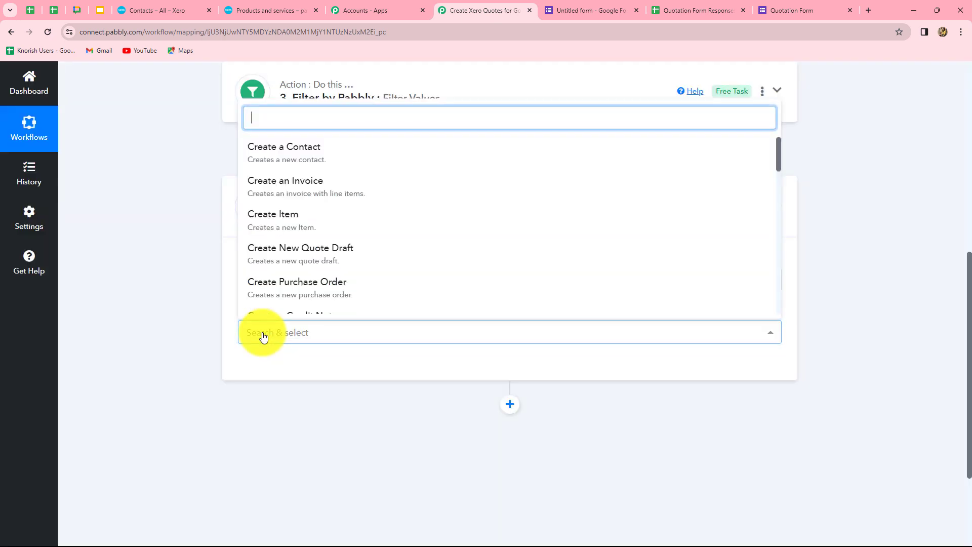
{"action": "left_click", "coordinate": [282, 260]}
{"action": "left_click", "coordinate": [270, 368]}
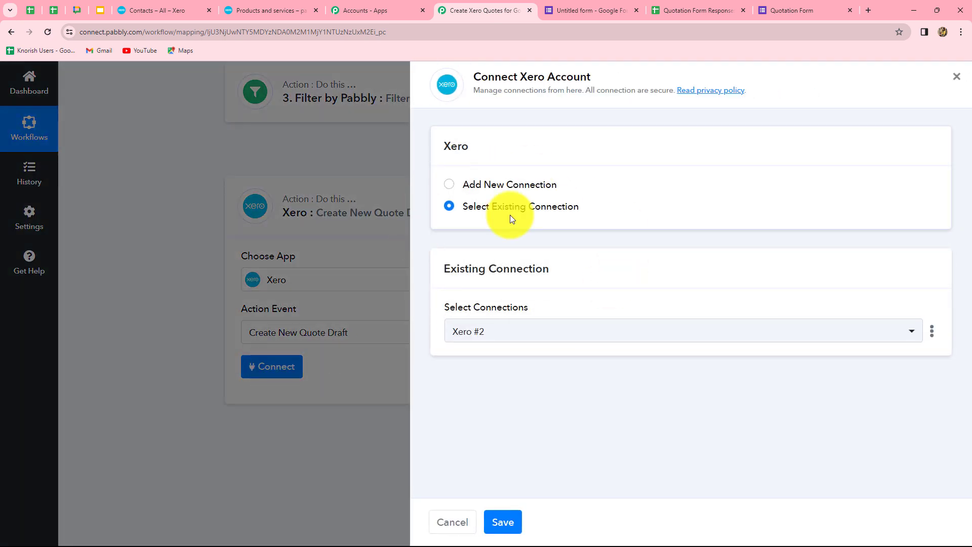
{"action": "left_click", "coordinate": [517, 531]}
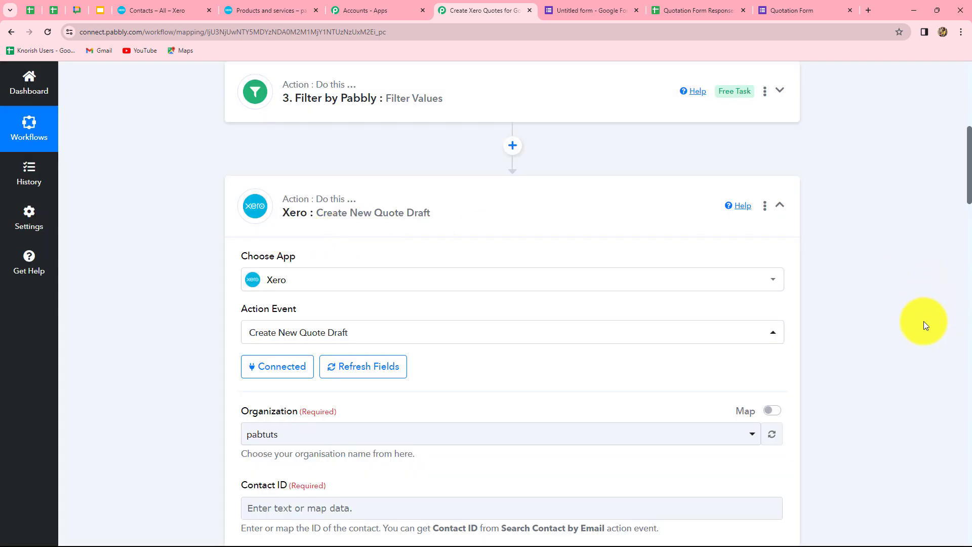
{"action": "scroll", "coordinate": [924, 321], "scroll_direction": "down", "scroll_amount": 5}
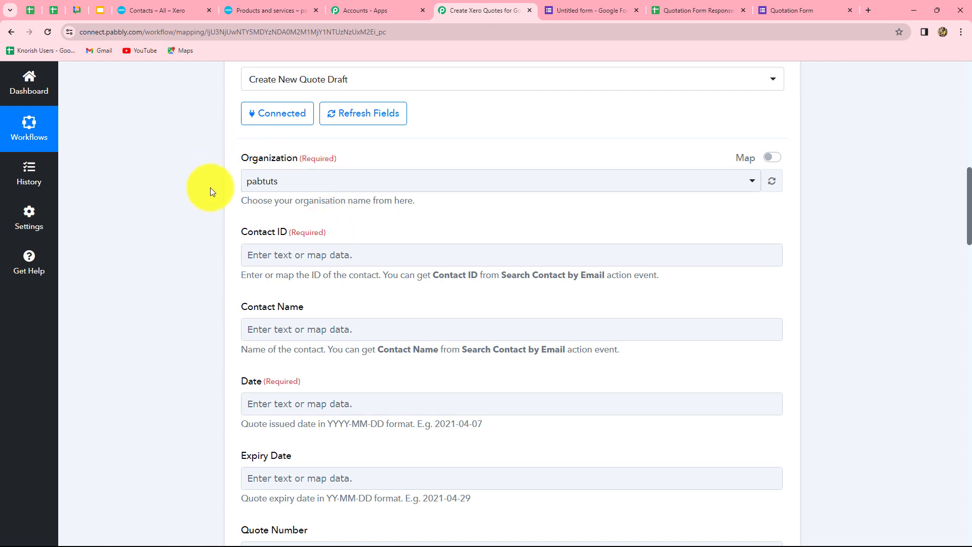
{"action": "left_click", "coordinate": [257, 195]}
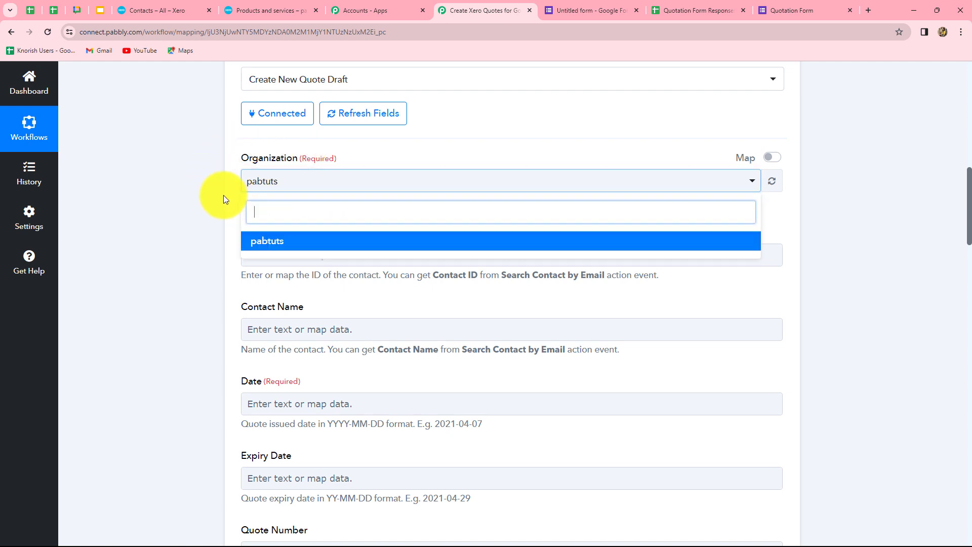
{"action": "left_click", "coordinate": [183, 257]}
{"action": "scroll", "coordinate": [193, 275], "scroll_direction": "down", "scroll_amount": 2}
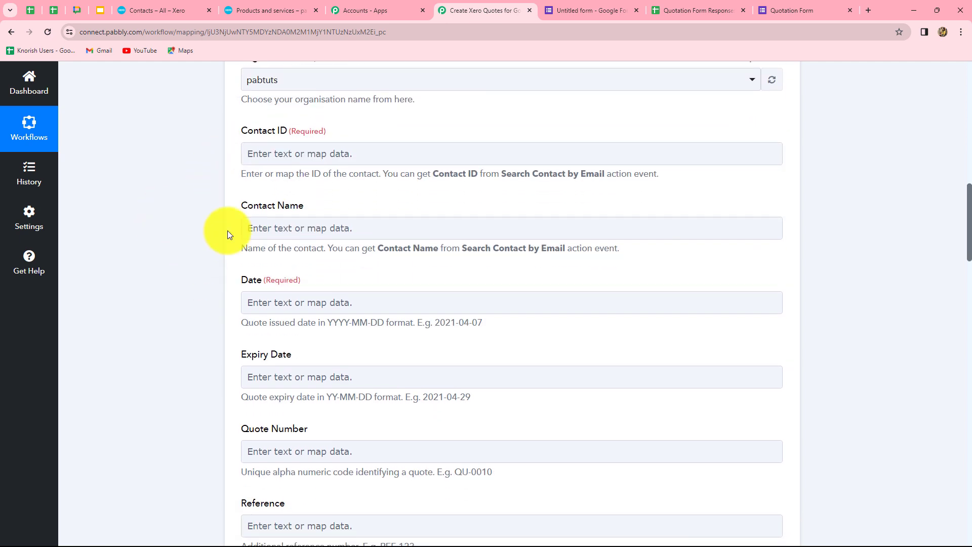
- Map the Xero search's Contacts 0 ContactID into the quote's Contact ID
{"action": "left_click", "coordinate": [340, 153]}
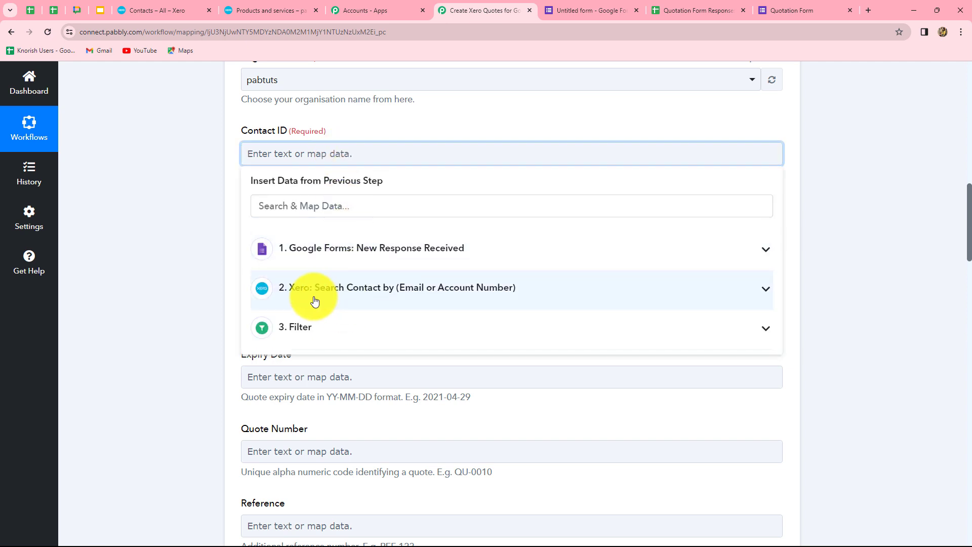
{"action": "left_click", "coordinate": [341, 300]}
{"action": "left_click", "coordinate": [373, 427]}
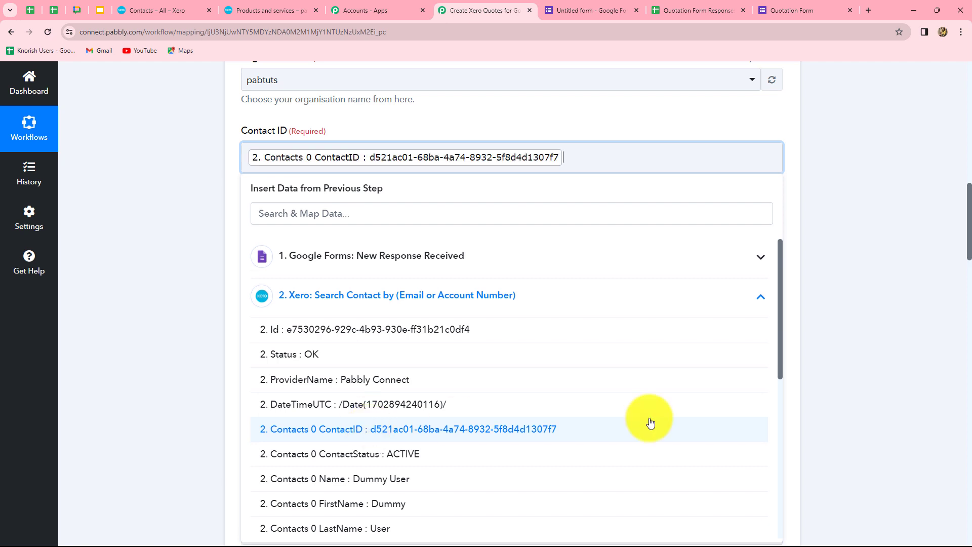
{"action": "left_click", "coordinate": [873, 407]}
{"action": "scroll", "coordinate": [488, 374], "scroll_direction": "down", "scroll_amount": 2}
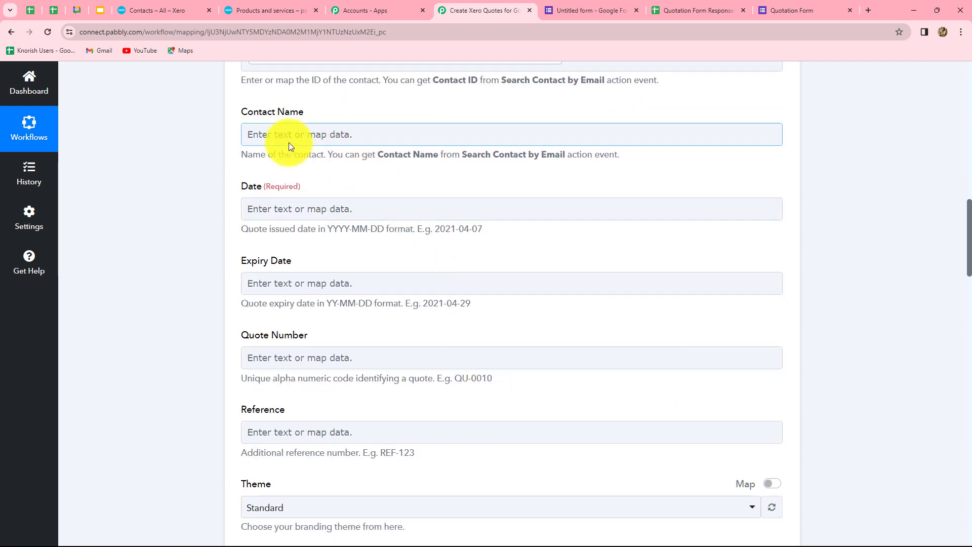
- Map the found contact's name, Dummy User, into Contact Name
{"action": "left_click", "coordinate": [394, 131]}
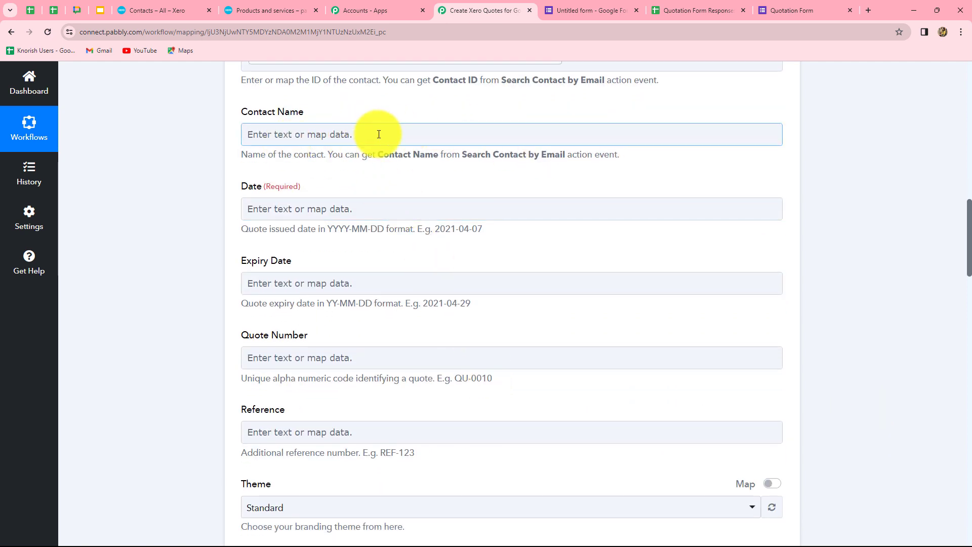
{"action": "left_click", "coordinate": [378, 135]}
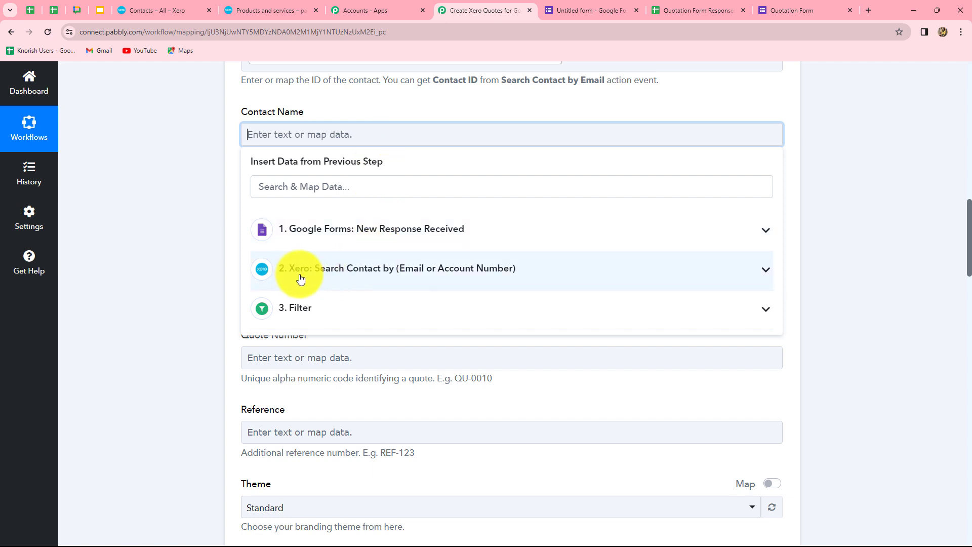
{"action": "left_click", "coordinate": [389, 287]}
{"action": "scroll", "coordinate": [403, 445], "scroll_direction": "down", "scroll_amount": 1}
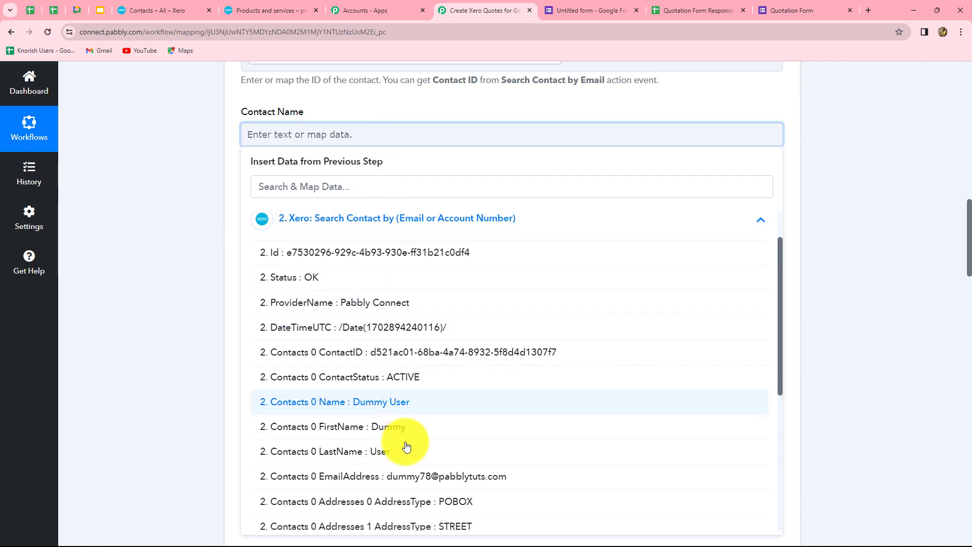
{"action": "left_click", "coordinate": [393, 401]}
{"action": "left_click", "coordinate": [896, 360]}
{"action": "scroll", "coordinate": [419, 367], "scroll_direction": "down", "scroll_amount": 2}
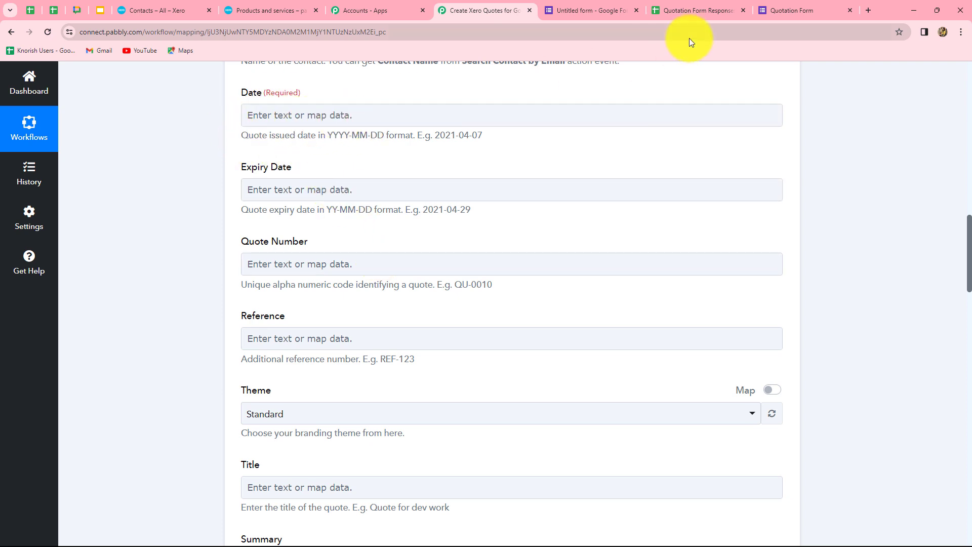
- Look through the Google Forms fields for the quote Date, leaving it unmapped
{"action": "left_click", "coordinate": [384, 121]}
{"action": "left_click", "coordinate": [383, 217]}
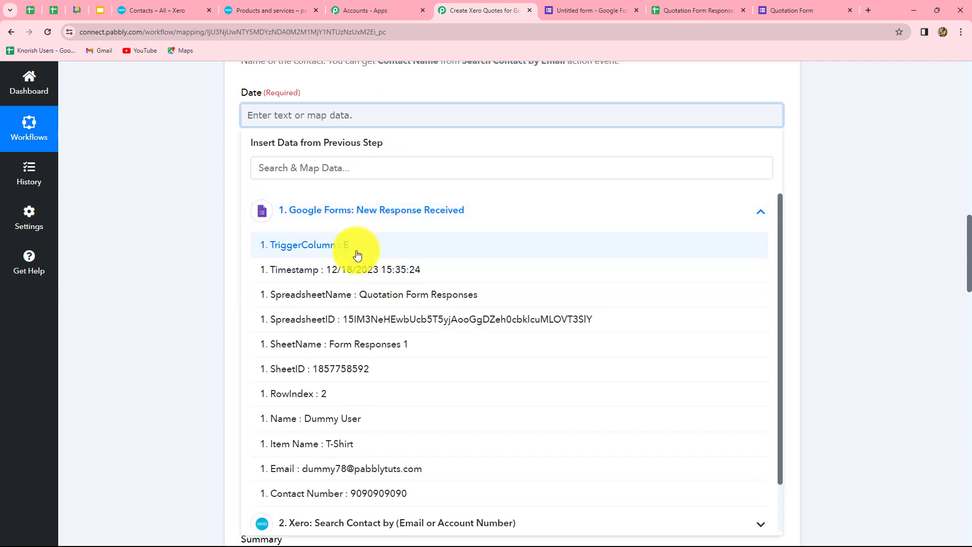
{"action": "left_click", "coordinate": [178, 255]}
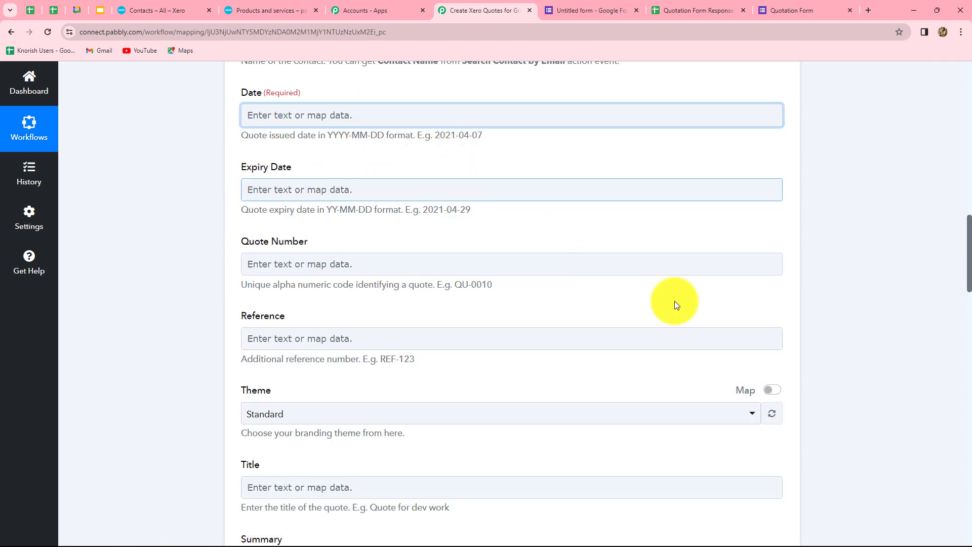
{"action": "scroll", "coordinate": [772, 340], "scroll_direction": "up", "scroll_amount": 5}
{"action": "scroll", "coordinate": [774, 343], "scroll_direction": "up", "scroll_amount": 6}
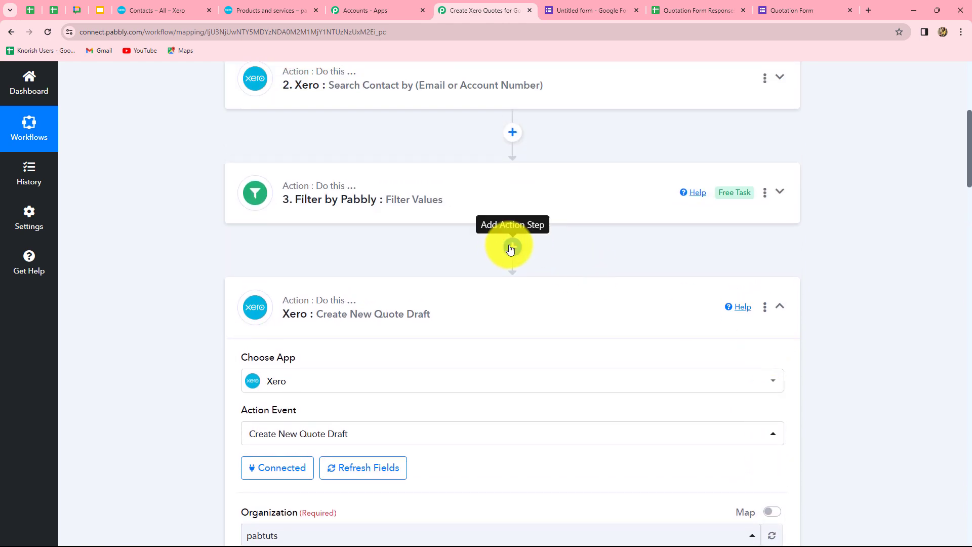
- Insert a Date/Time Formatter step with the Format Date Only action after the filter and connect it
{"action": "left_click", "coordinate": [510, 248]}
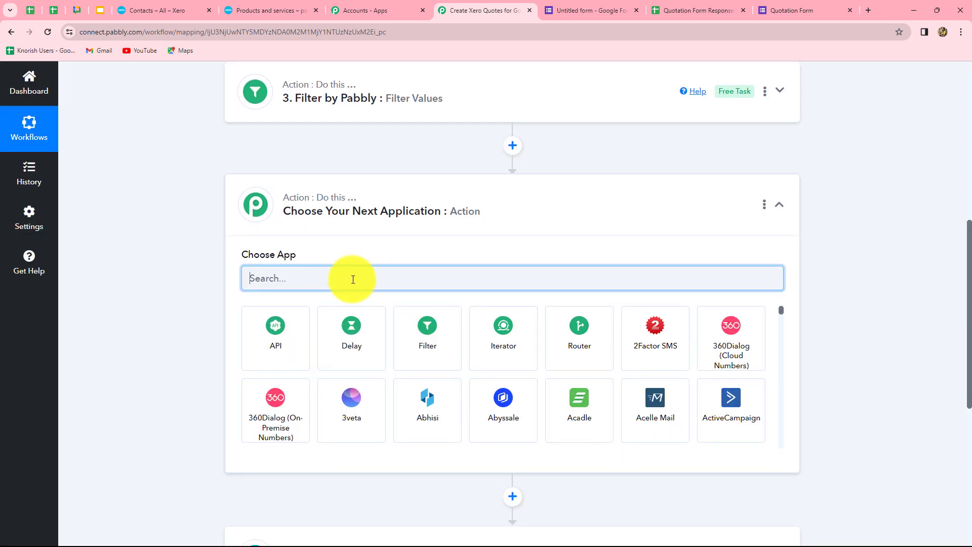
{"action": "type", "text": "date"}
{"action": "left_click", "coordinate": [298, 368]}
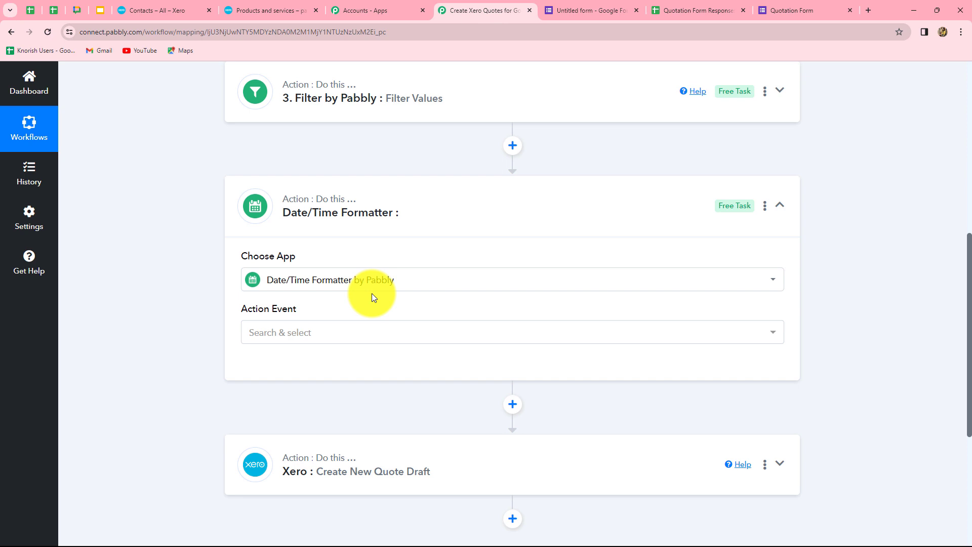
{"action": "left_click", "coordinate": [376, 333]}
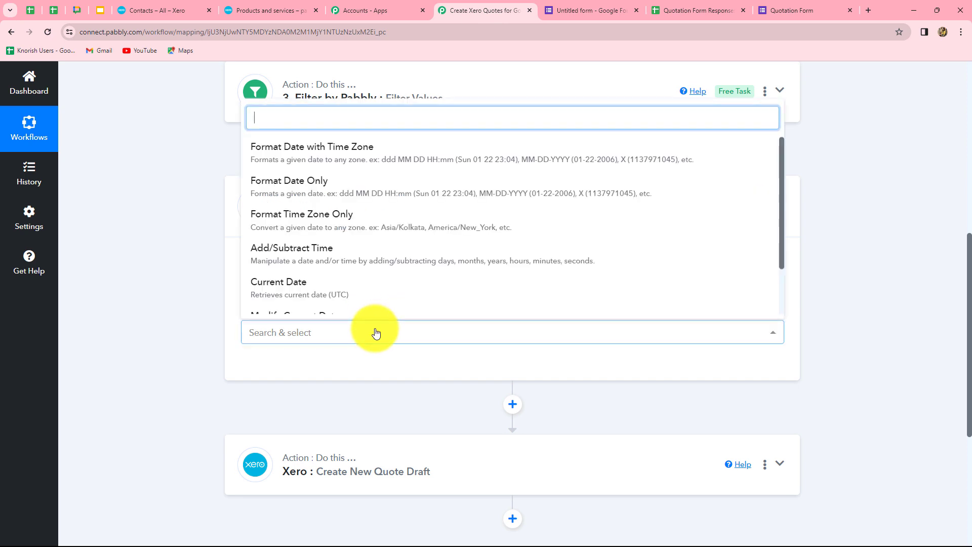
{"action": "left_click", "coordinate": [332, 190]}
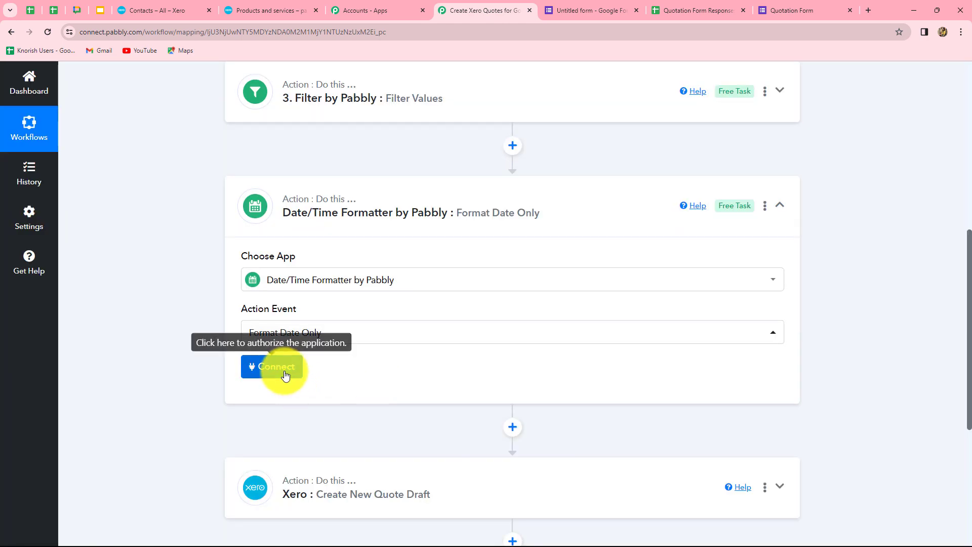
{"action": "left_click", "coordinate": [279, 367]}
{"action": "scroll", "coordinate": [492, 415], "scroll_direction": "down", "scroll_amount": 4}
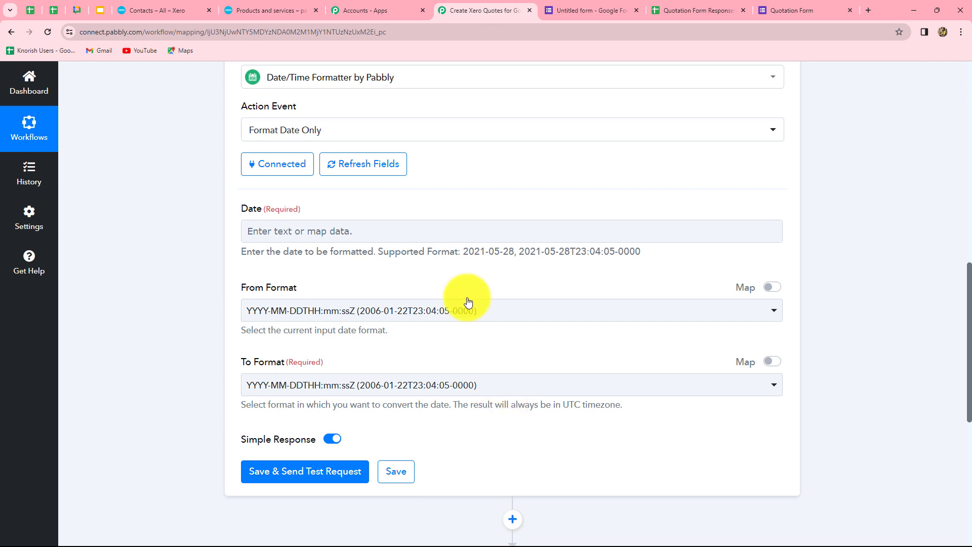
- Map the form's 1. Timestamp into the formatter's Date field
{"action": "left_click", "coordinate": [304, 238]}
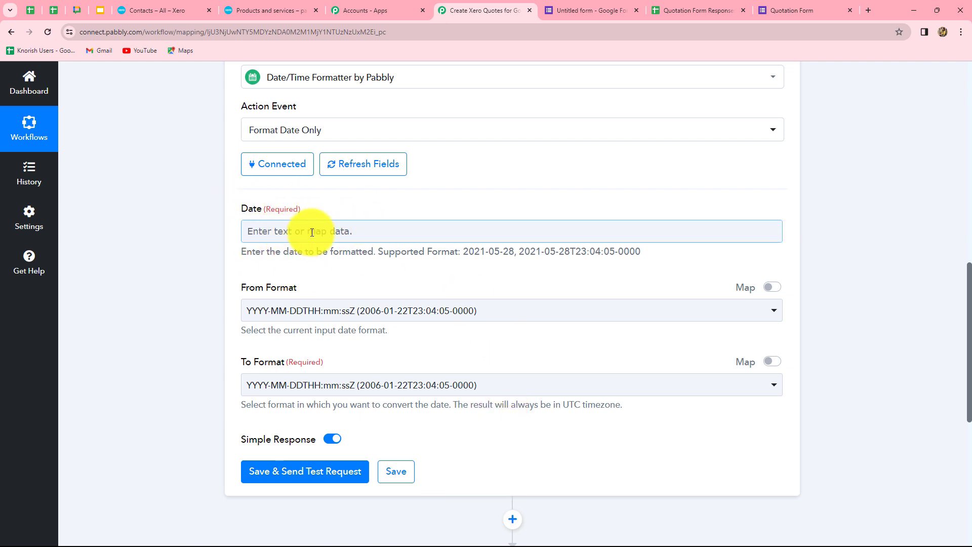
{"action": "left_click", "coordinate": [317, 232]}
{"action": "left_click", "coordinate": [340, 335]}
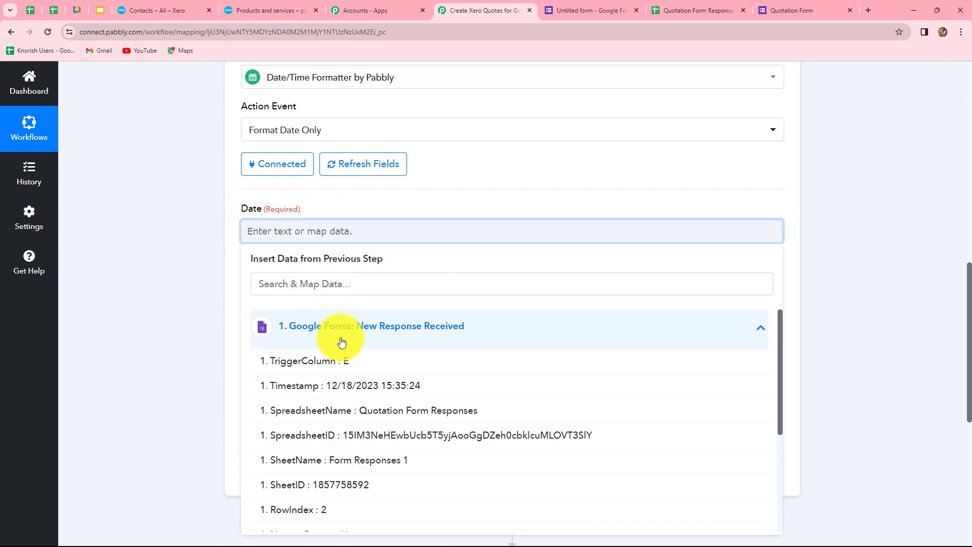
{"action": "left_click", "coordinate": [371, 391]}
{"action": "left_click", "coordinate": [889, 357]}
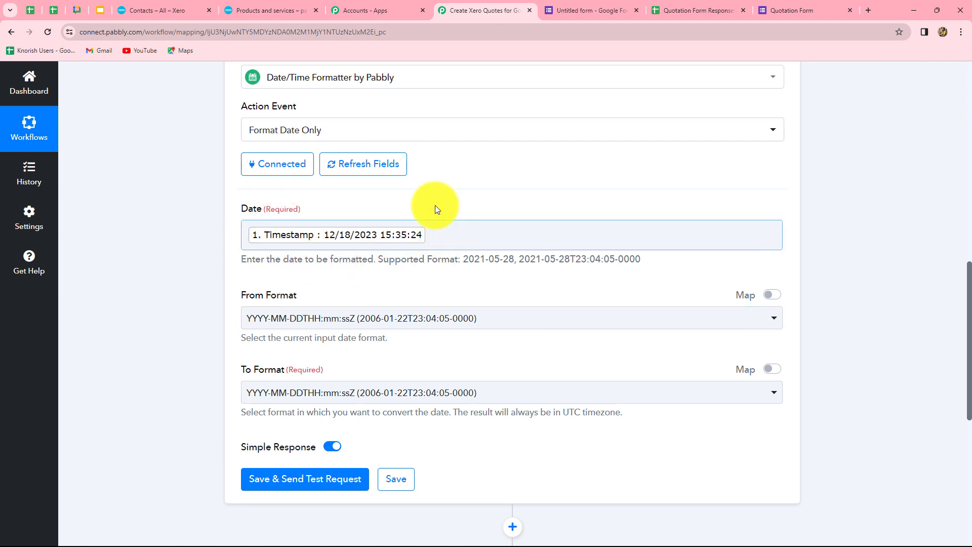
{"action": "scroll", "coordinate": [348, 267], "scroll_direction": "down", "scroll_amount": 2}
- Set From Format MM/DD/YYYY hh:mm:ss A and To Format YYYY-MM-DD, then test it, returning 2023-12-18
{"action": "left_click", "coordinate": [334, 217]}
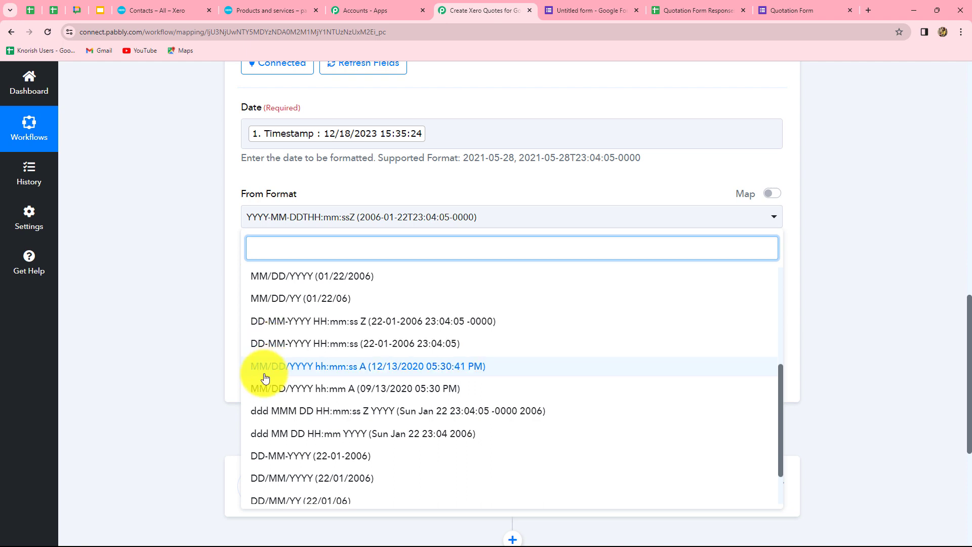
{"action": "left_click", "coordinate": [332, 366]}
{"action": "left_click", "coordinate": [892, 323]}
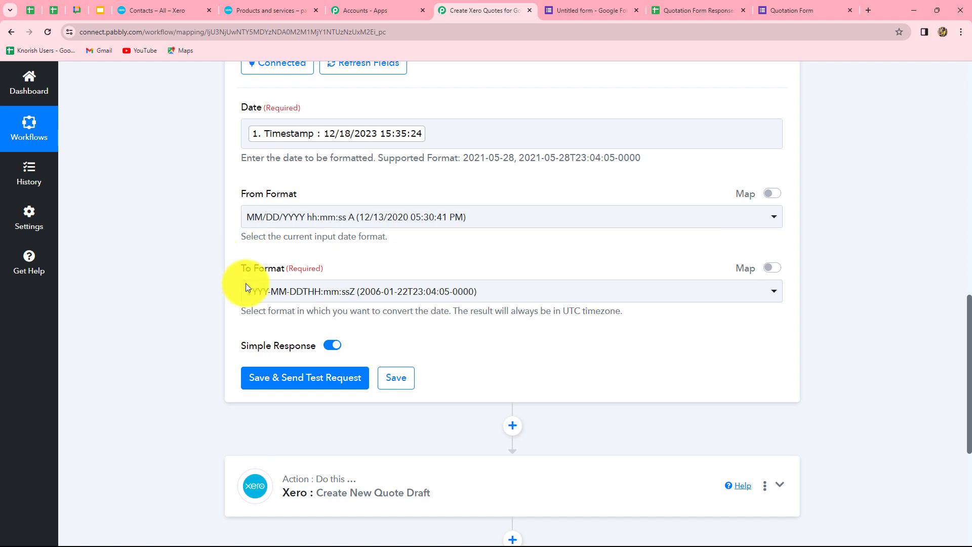
{"action": "left_click", "coordinate": [289, 296]}
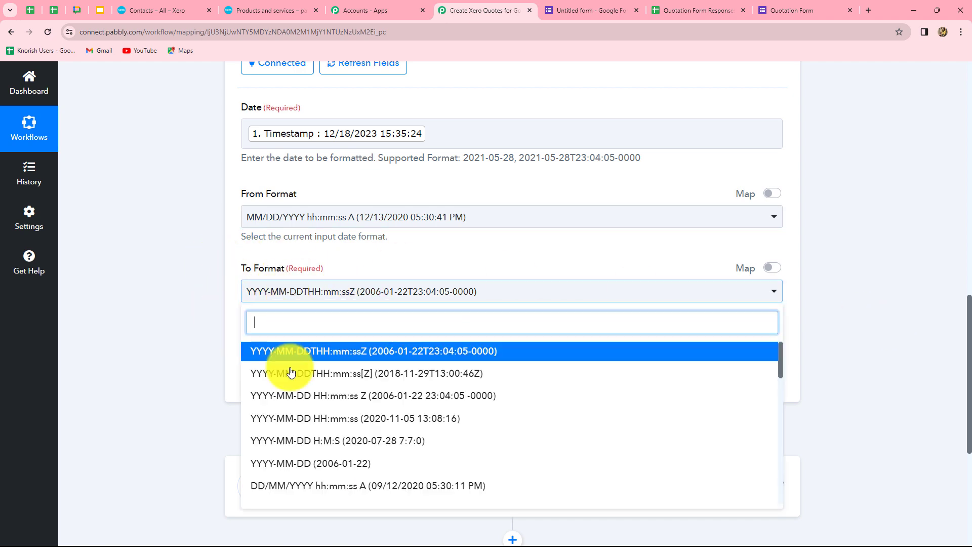
{"action": "scroll", "coordinate": [268, 422], "scroll_direction": "down", "scroll_amount": 1}
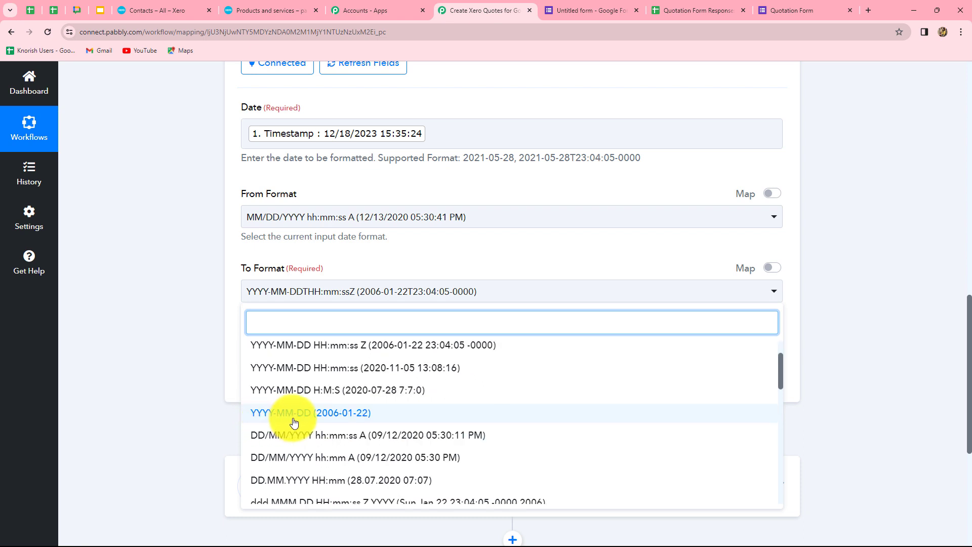
{"action": "left_click", "coordinate": [315, 415]}
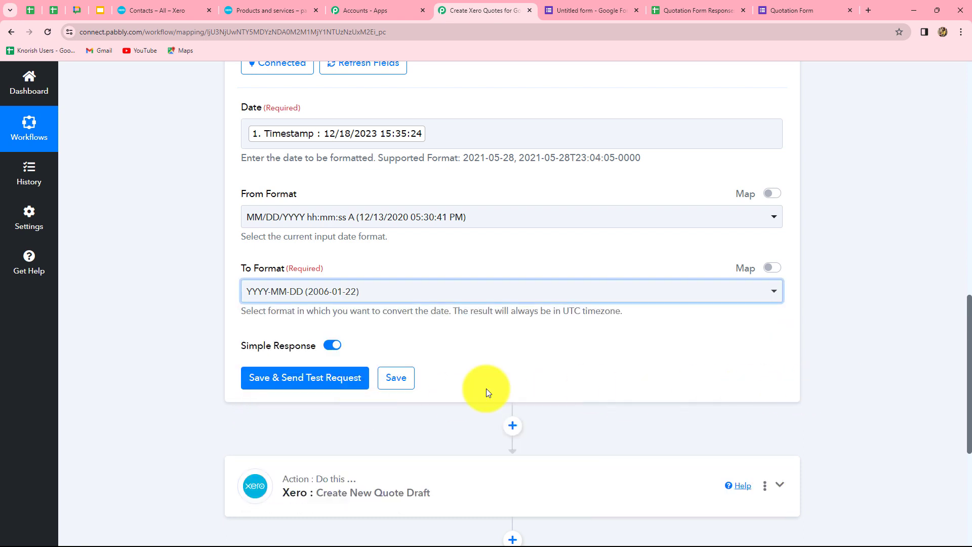
{"action": "left_click", "coordinate": [316, 381]}
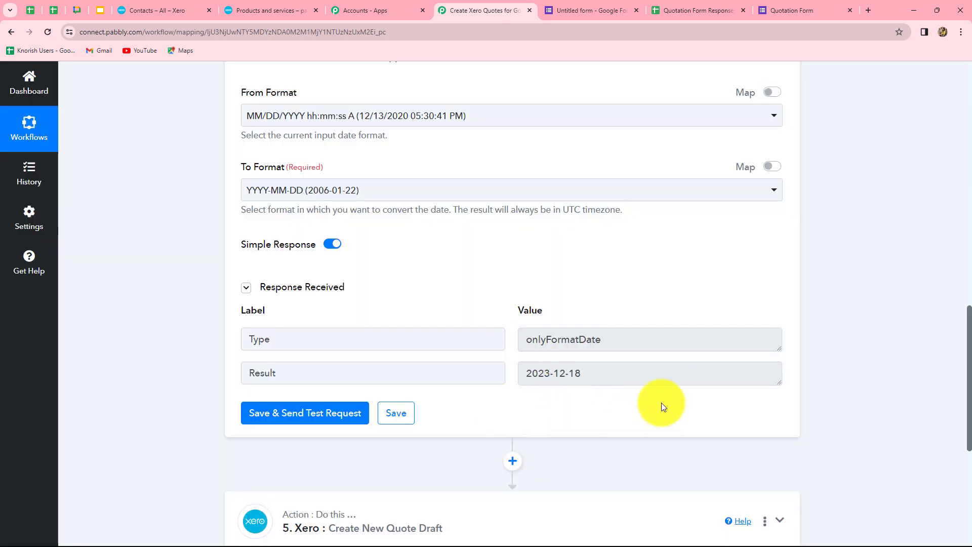
{"action": "scroll", "coordinate": [896, 445], "scroll_direction": "down", "scroll_amount": 6}
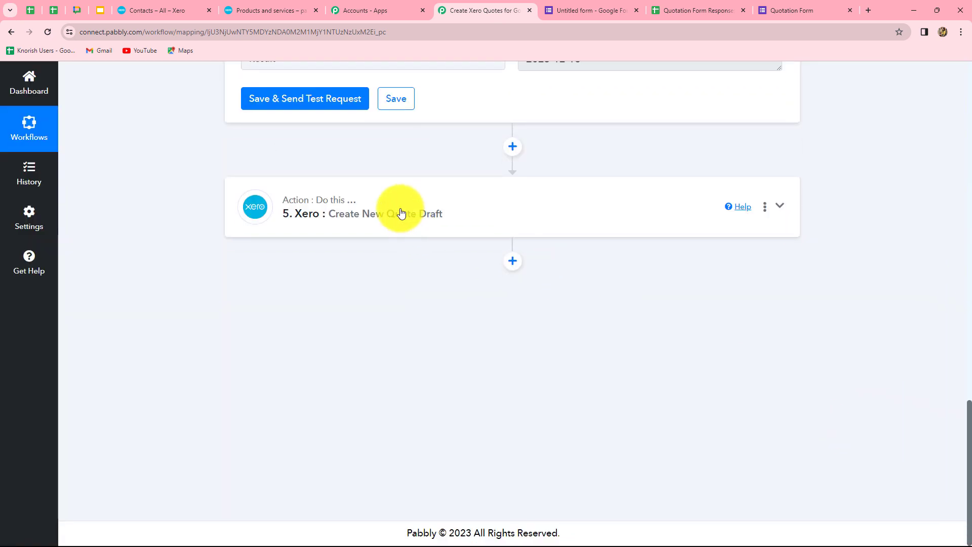
- Map the formatter's Result 2023-12-18 into the Xero quote Date, leaving Expiry Date empty
{"action": "left_click", "coordinate": [440, 217]}
{"action": "scroll", "coordinate": [522, 375], "scroll_direction": "down", "scroll_amount": 5}
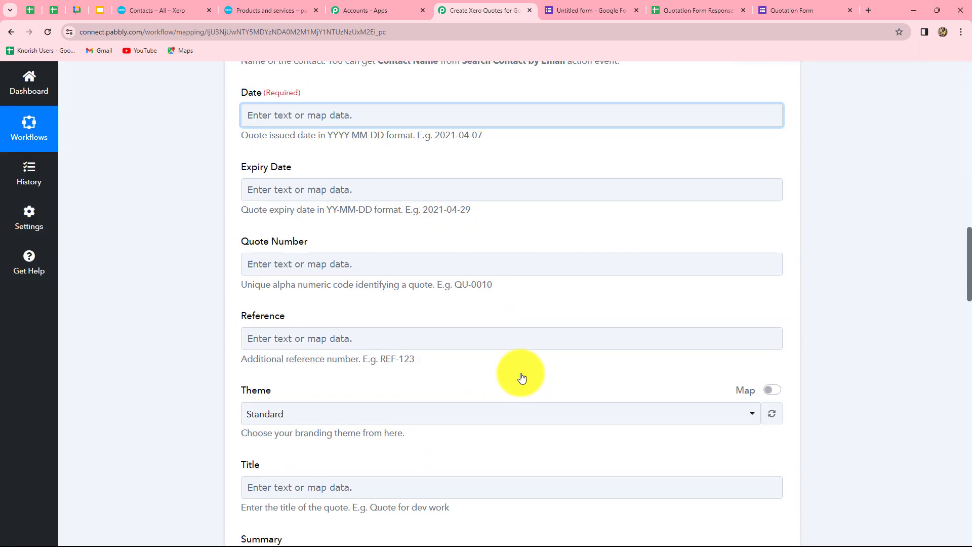
{"action": "scroll", "coordinate": [521, 373], "scroll_direction": "up", "scroll_amount": 2}
{"action": "left_click", "coordinate": [296, 211]}
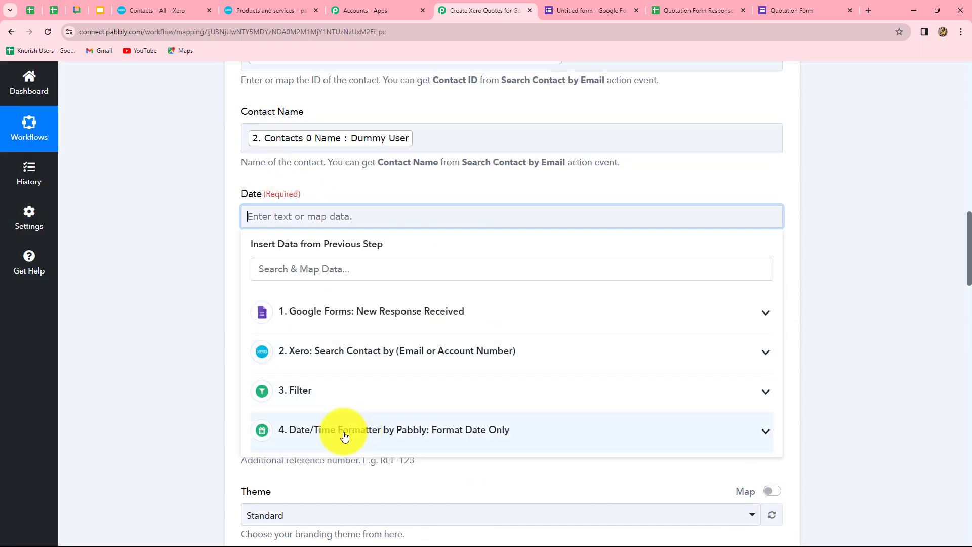
{"action": "left_click", "coordinate": [389, 434]}
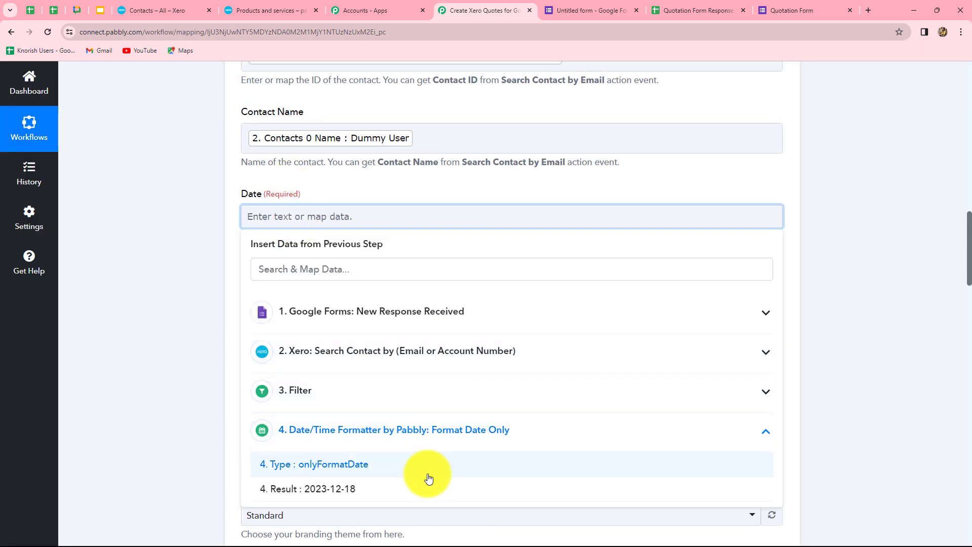
{"action": "left_click", "coordinate": [330, 489]}
{"action": "left_click", "coordinate": [886, 372]}
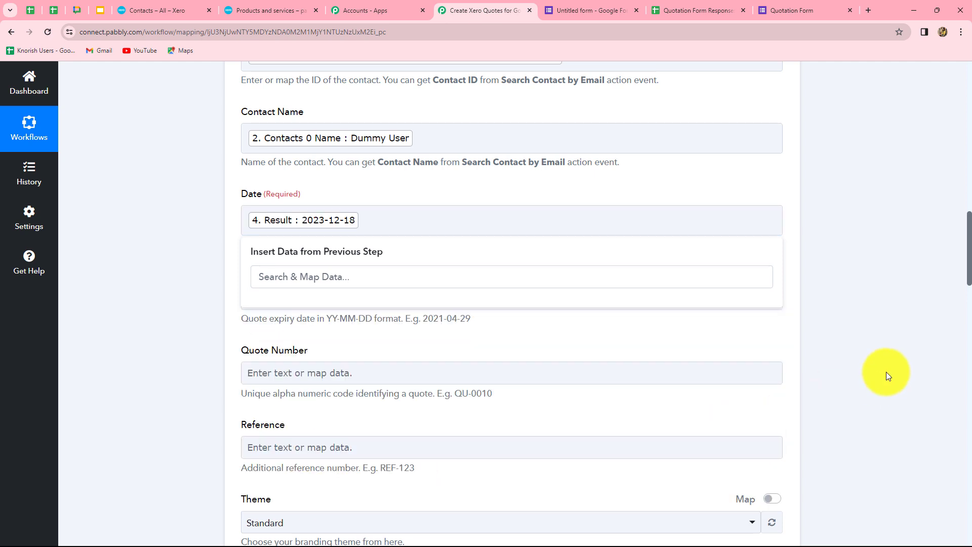
{"action": "scroll", "coordinate": [366, 366], "scroll_direction": "down", "scroll_amount": 1}
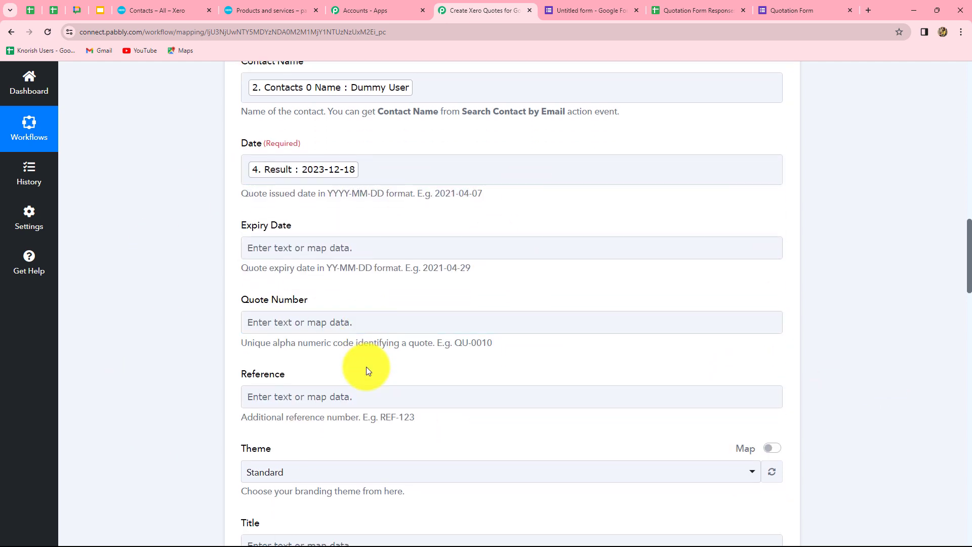
{"action": "left_click", "coordinate": [415, 253]}
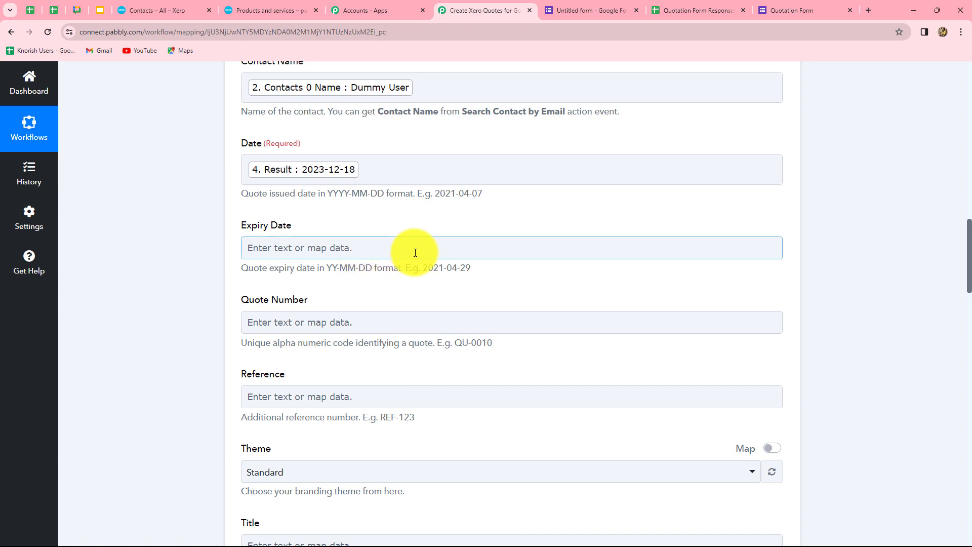
{"action": "scroll", "coordinate": [469, 340], "scroll_direction": "down", "scroll_amount": 11}
- Map the form's Item Name (T-Shirt) into the Line Item Description
{"action": "left_click", "coordinate": [448, 345]}
{"action": "scroll", "coordinate": [442, 321], "scroll_direction": "down", "scroll_amount": 3}
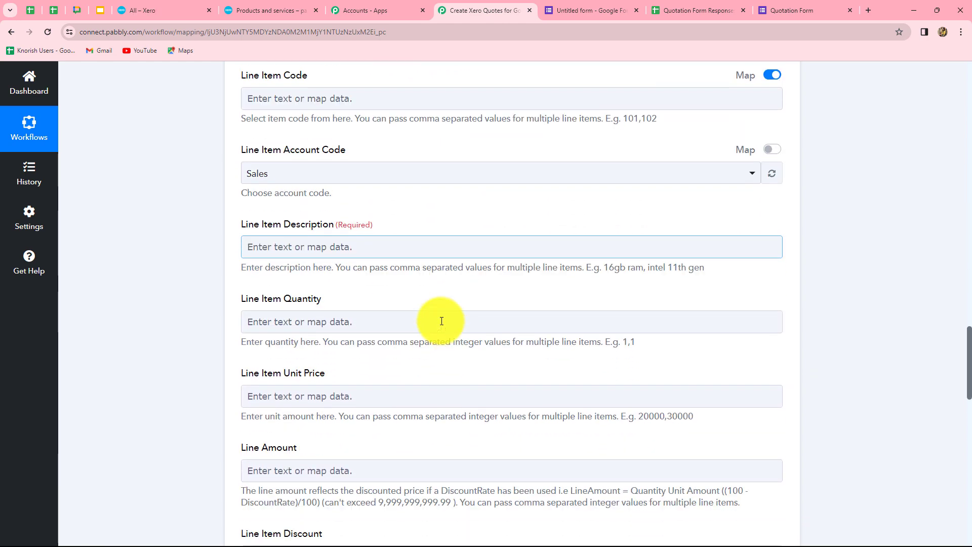
{"action": "left_click", "coordinate": [370, 239]}
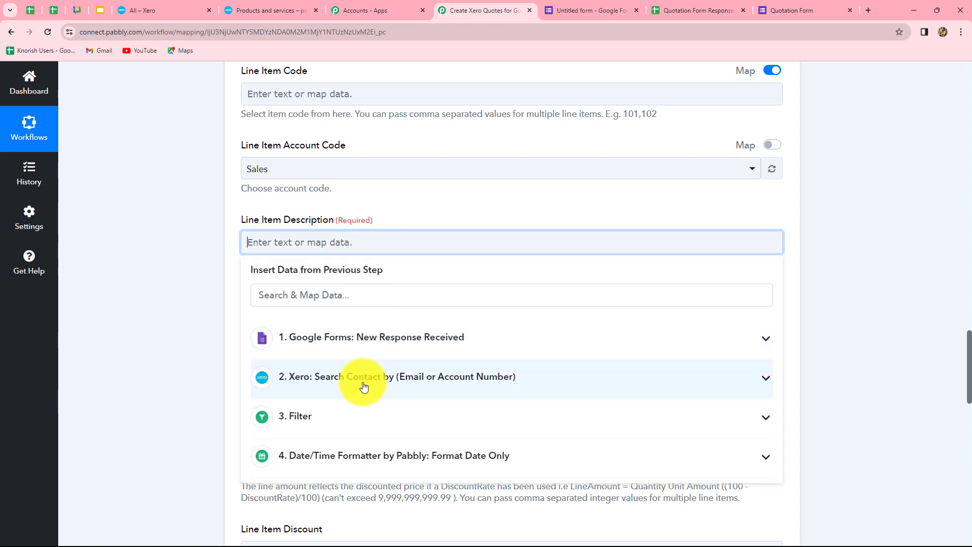
{"action": "left_click", "coordinate": [360, 339]}
{"action": "scroll", "coordinate": [338, 508], "scroll_direction": "down", "scroll_amount": 4}
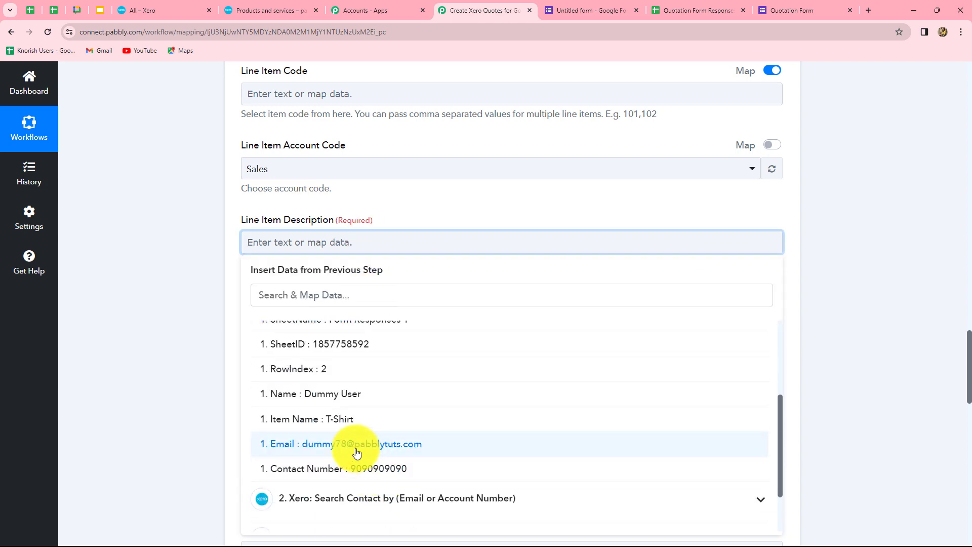
{"action": "left_click", "coordinate": [358, 419]}
{"action": "left_click", "coordinate": [901, 341]}
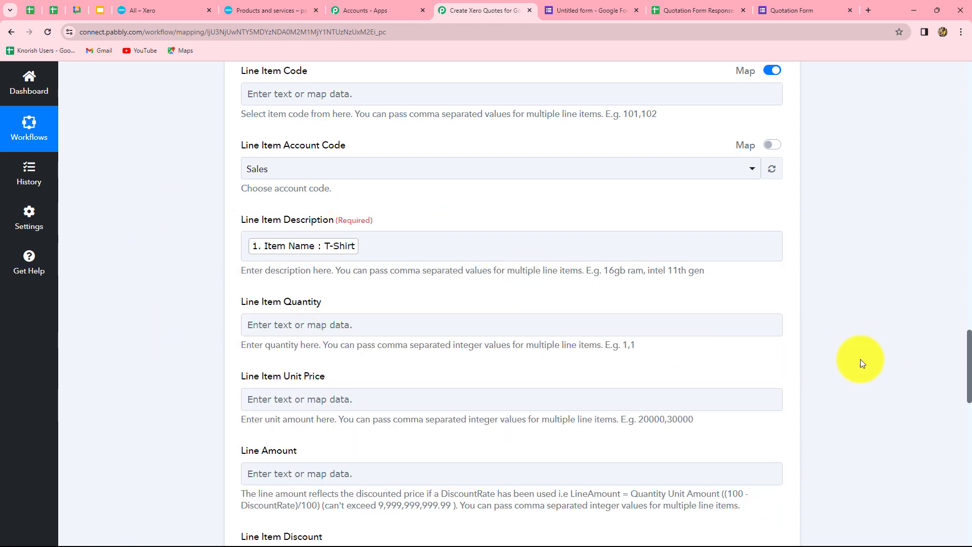
{"action": "scroll", "coordinate": [868, 359], "scroll_direction": "down", "scroll_amount": 3}
{"action": "scroll", "coordinate": [299, 373], "scroll_direction": "up", "scroll_amount": 4}
{"action": "scroll", "coordinate": [288, 356], "scroll_direction": "down", "scroll_amount": 4}
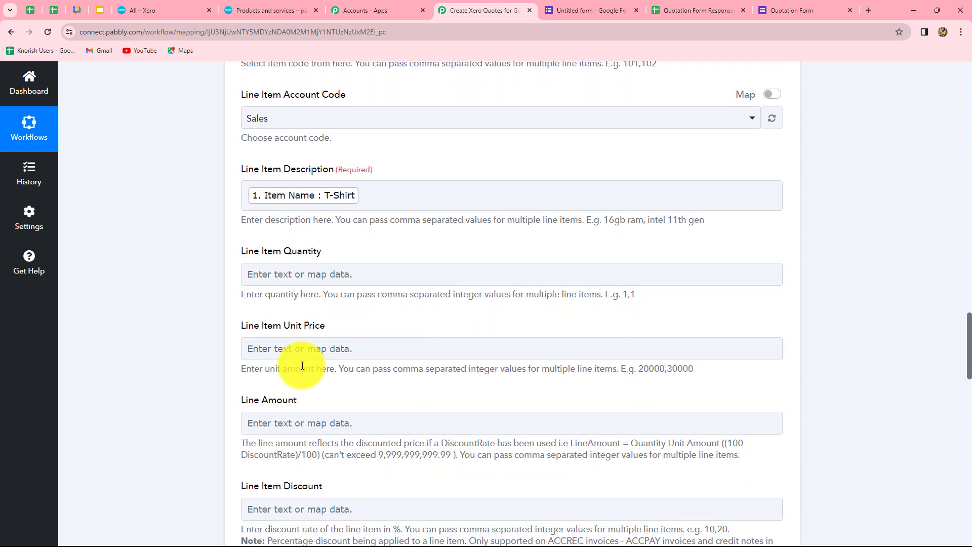
- Enter 500 as the Unit Price, Line Amount and Total
{"action": "left_click", "coordinate": [296, 248]}
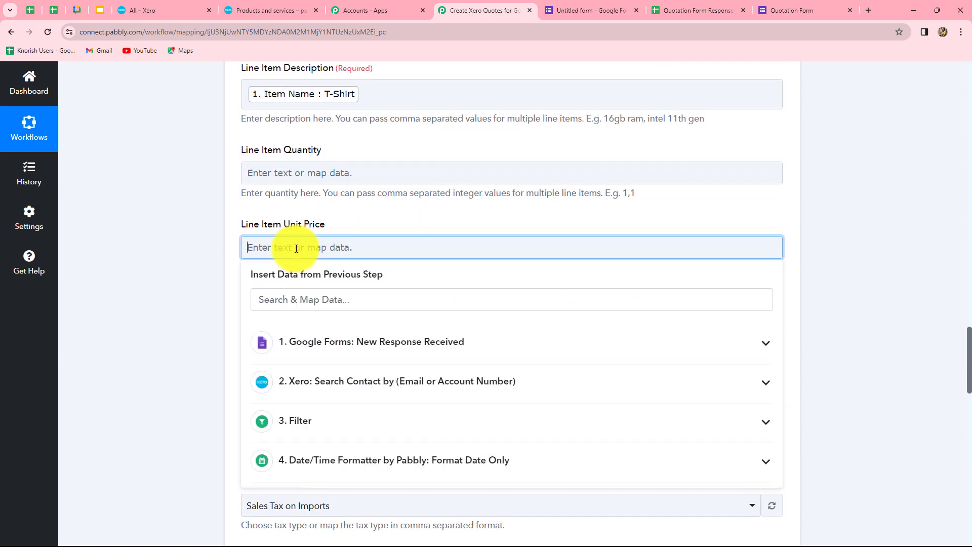
{"action": "type", "text": "500"}
{"action": "left_click", "coordinate": [138, 257]}
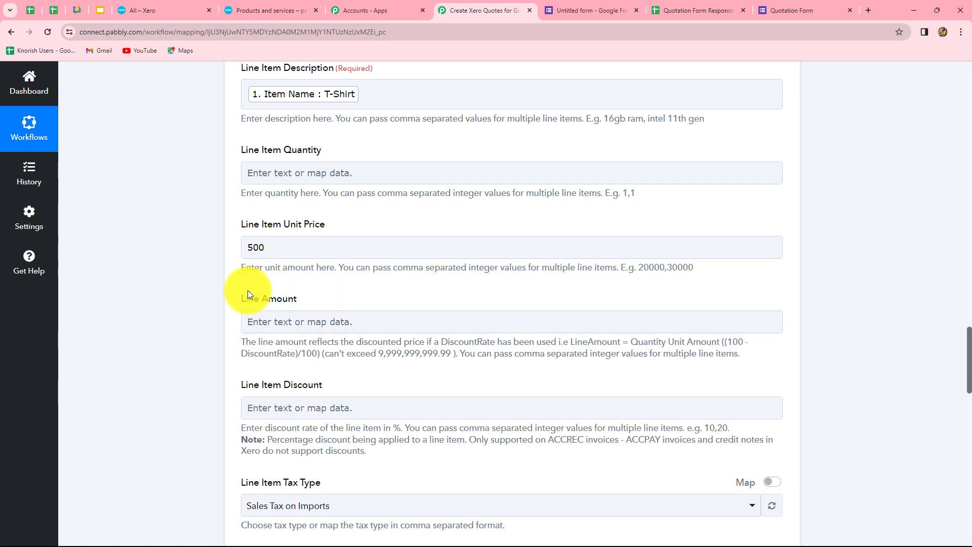
{"action": "scroll", "coordinate": [264, 253], "scroll_direction": "down", "scroll_amount": 3}
{"action": "left_click", "coordinate": [291, 174]}
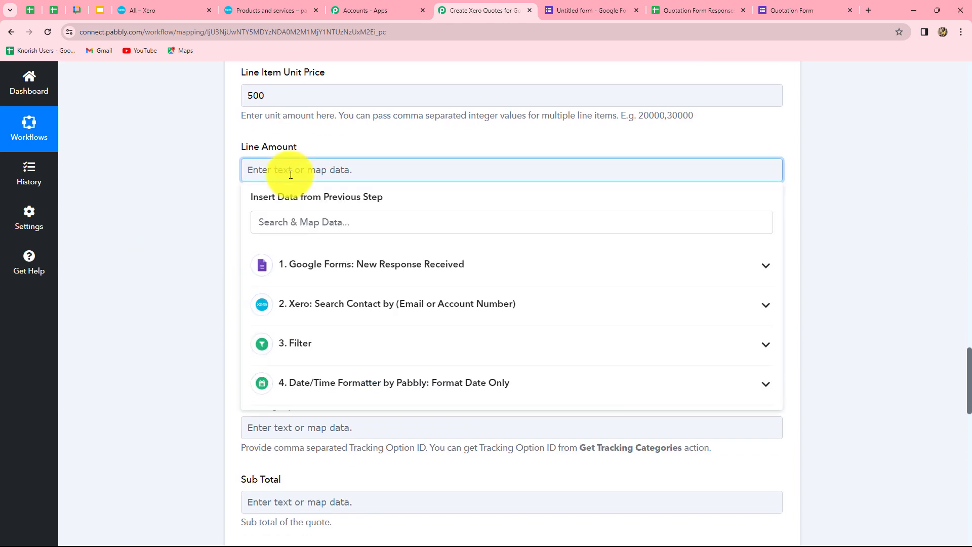
{"action": "type", "text": "500"}
{"action": "left_click", "coordinate": [131, 217]}
{"action": "scroll", "coordinate": [239, 277], "scroll_direction": "down", "scroll_amount": 6}
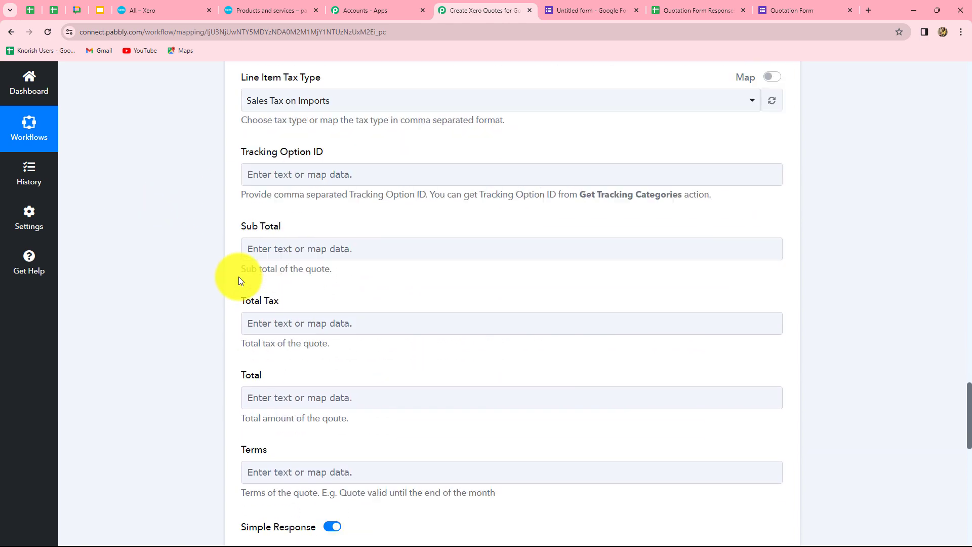
{"action": "left_click", "coordinate": [267, 343]}
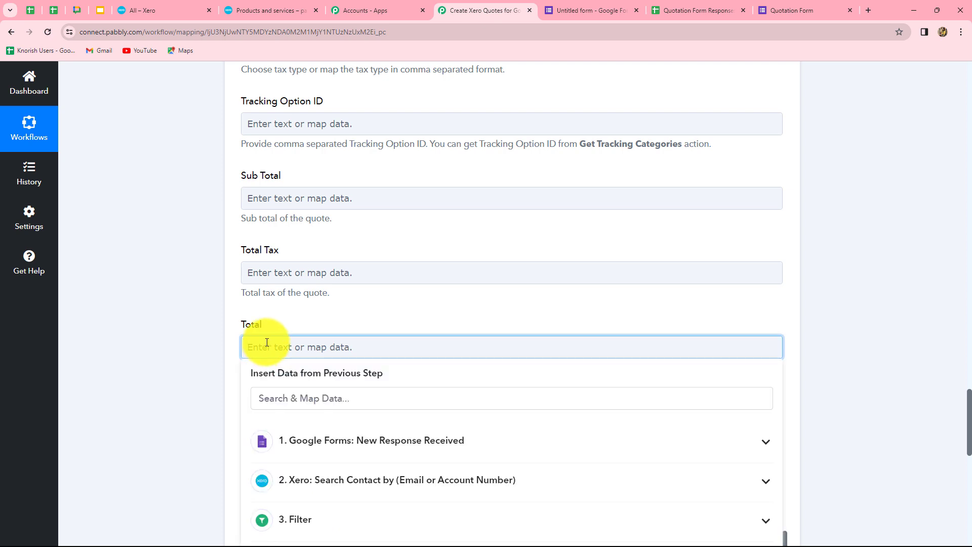
{"action": "type", "text": "500"}
{"action": "left_click", "coordinate": [231, 207]}
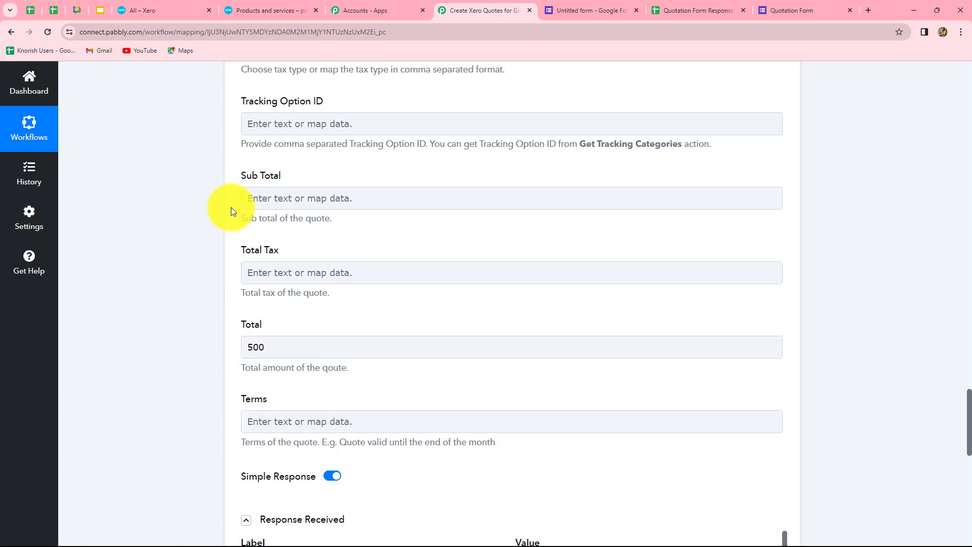
- Save the quote draft action and send a test request, returning a quote number
{"action": "scroll", "coordinate": [408, 390], "scroll_direction": "up", "scroll_amount": 3}
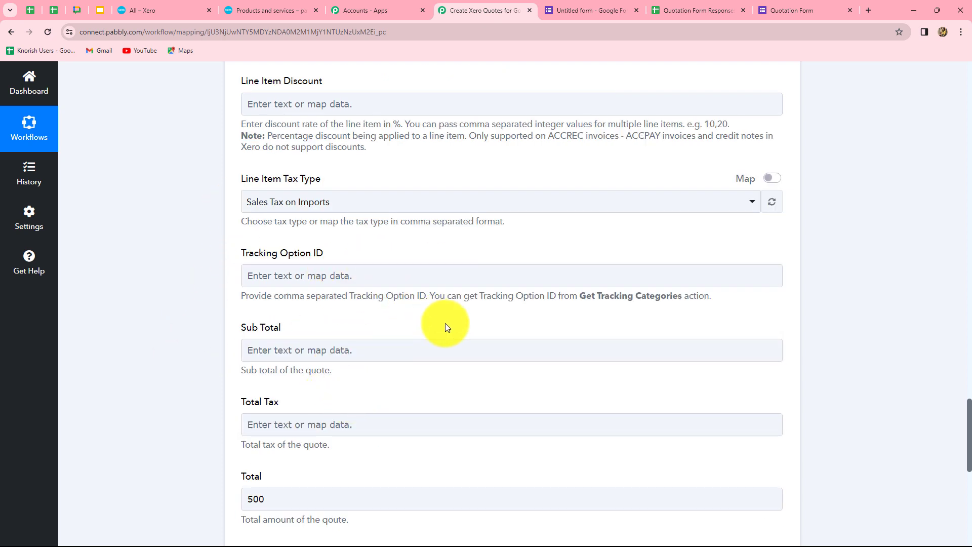
{"action": "scroll", "coordinate": [445, 323], "scroll_direction": "down", "scroll_amount": 8}
{"action": "left_click", "coordinate": [246, 296]}
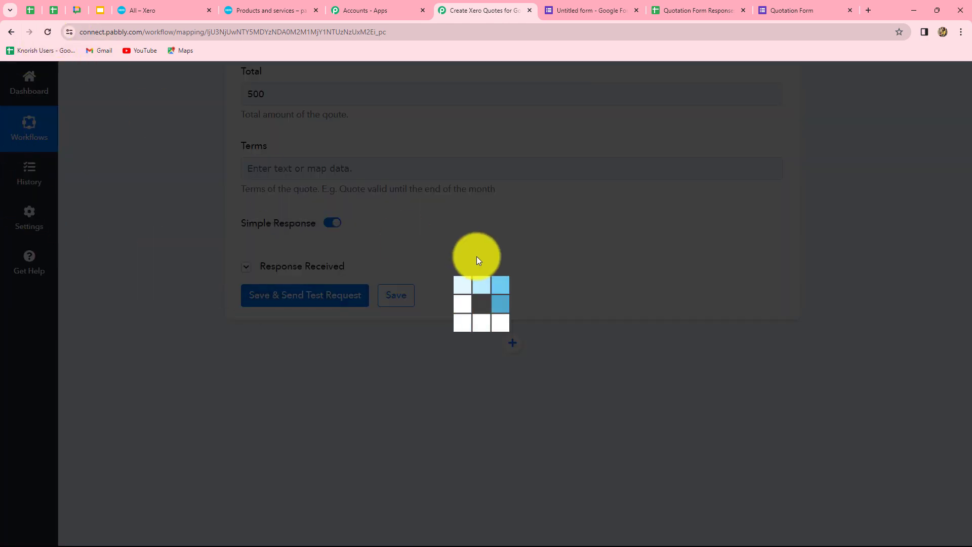
{"action": "scroll", "coordinate": [727, 417], "scroll_direction": "down", "scroll_amount": 3}
{"action": "scroll", "coordinate": [728, 417], "scroll_direction": "up", "scroll_amount": 3}
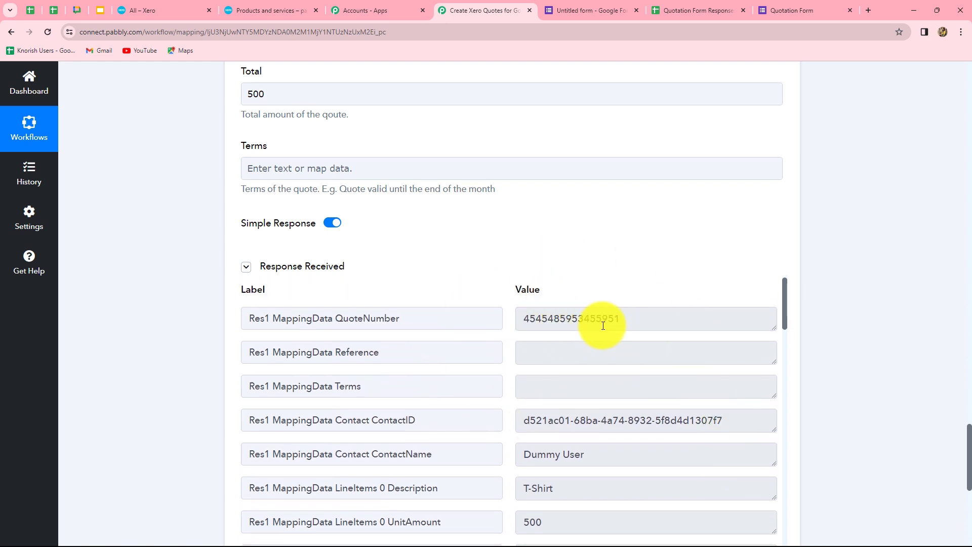
- Reload Xero's Quotes list and open the 500.00 draft dated 18 Dec 2023
{"action": "left_click", "coordinate": [139, 5]}
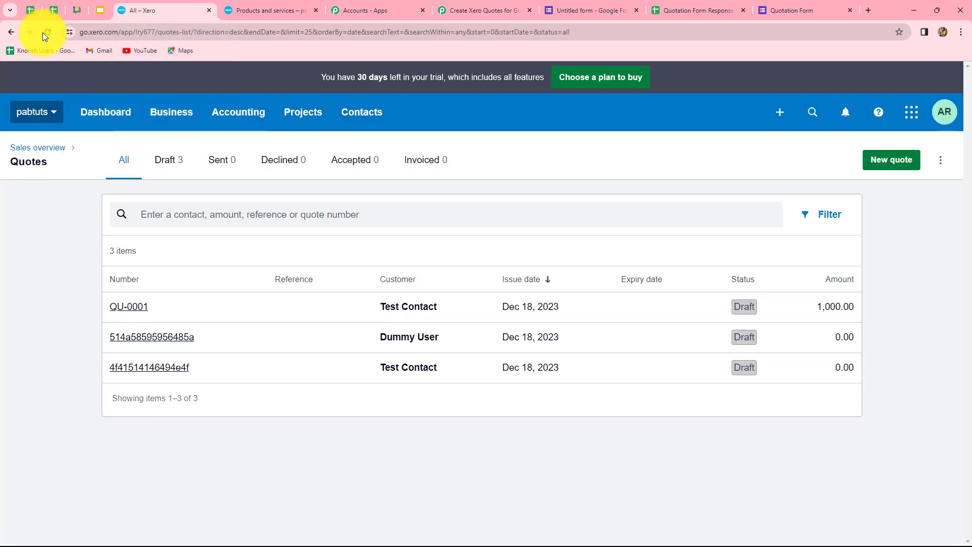
{"action": "left_click", "coordinate": [44, 34]}
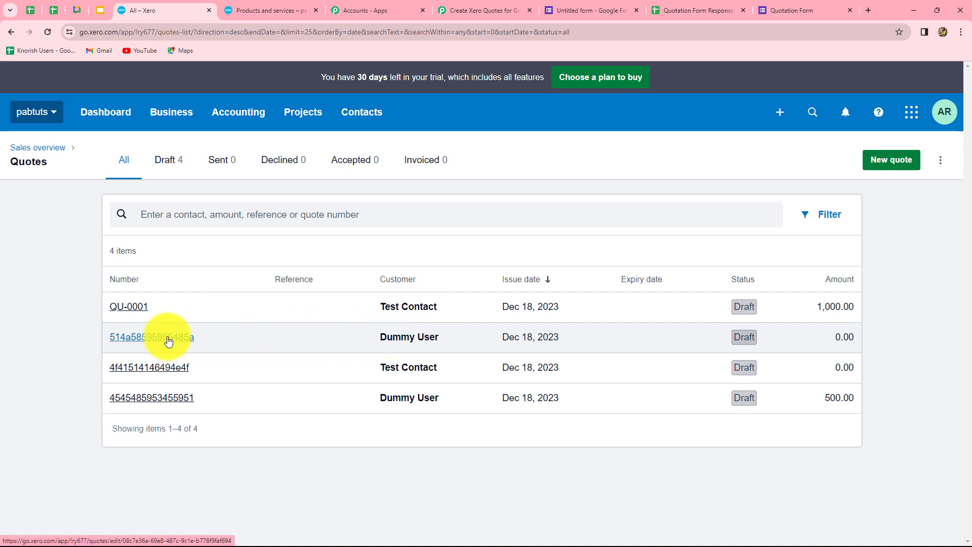
{"action": "left_click", "coordinate": [166, 399]}
{"action": "scroll", "coordinate": [167, 403], "scroll_direction": "up", "scroll_amount": 1}
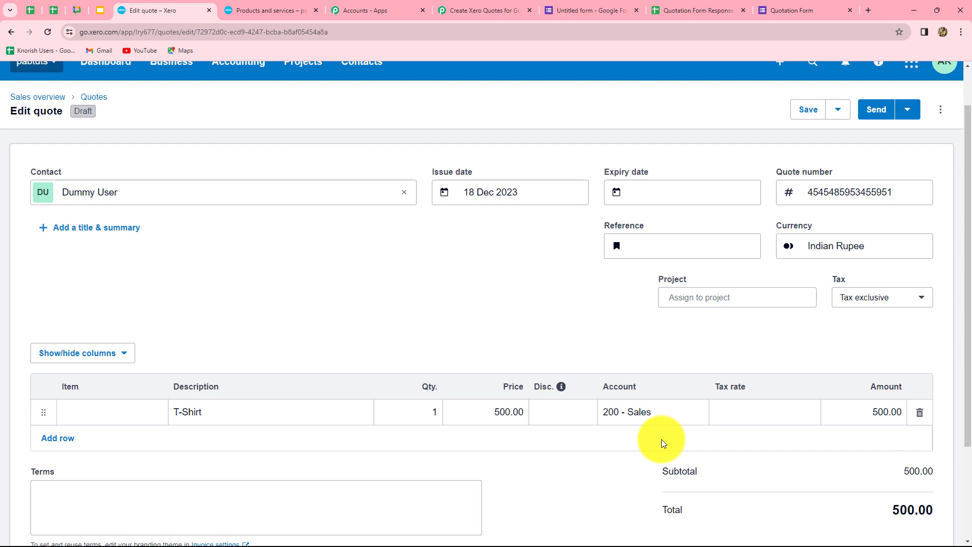
{"action": "scroll", "coordinate": [661, 442], "scroll_direction": "down", "scroll_amount": 2}
{"action": "scroll", "coordinate": [662, 441], "scroll_direction": "up", "scroll_amount": 4}
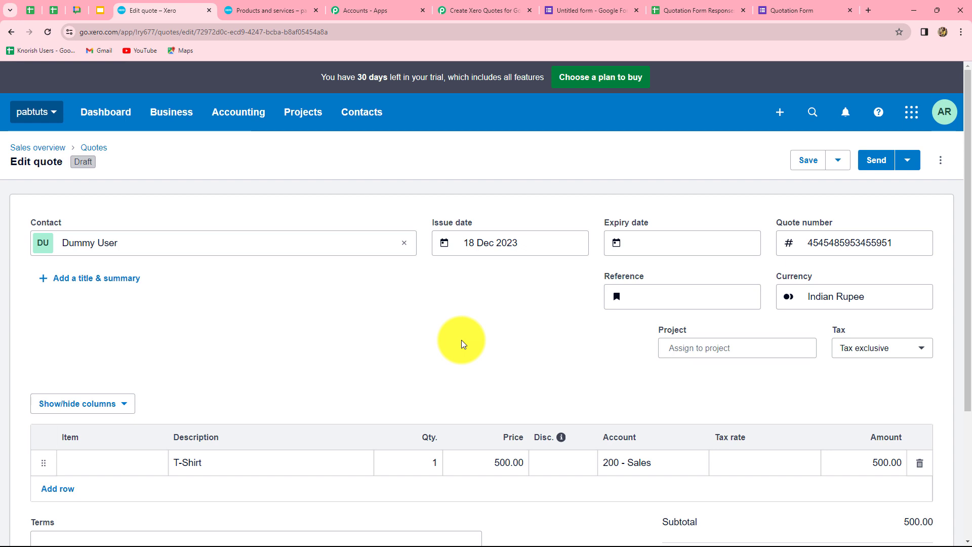
- Send the T-Shirt response row from Quotation Form Responses to Pabbly Connect with Send On Event
{"action": "left_click", "coordinate": [694, 11]}
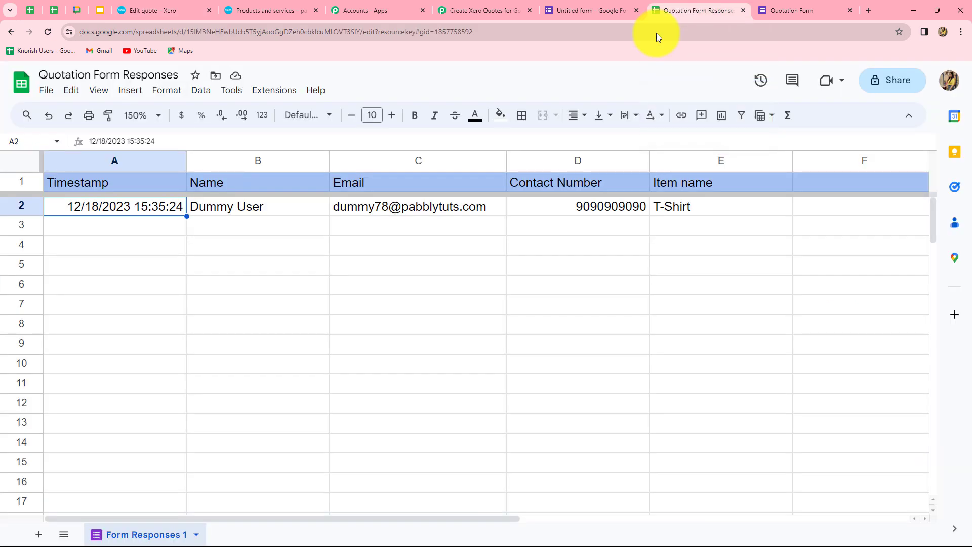
{"action": "left_click", "coordinate": [279, 93]}
{"action": "mouse_move", "coordinate": [282, 217]}
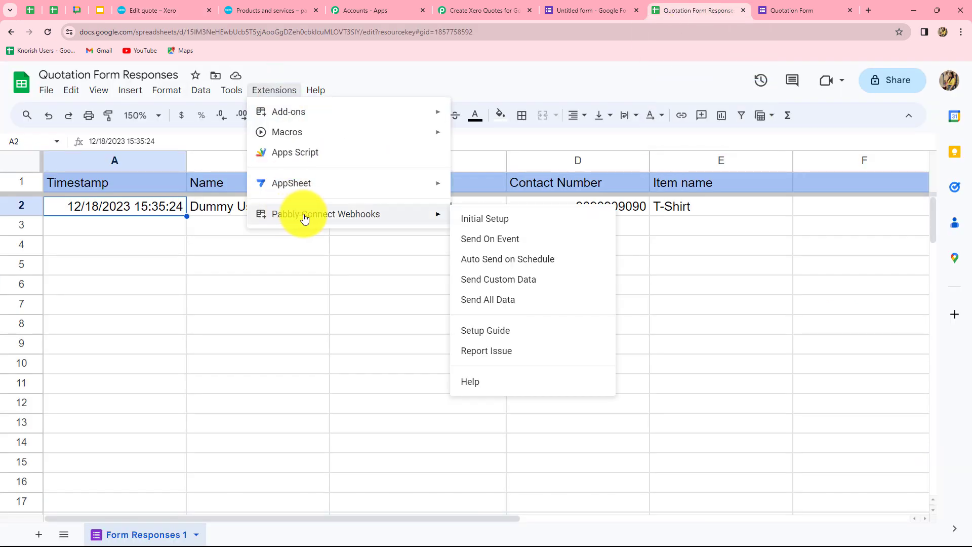
{"action": "left_click", "coordinate": [474, 238]}
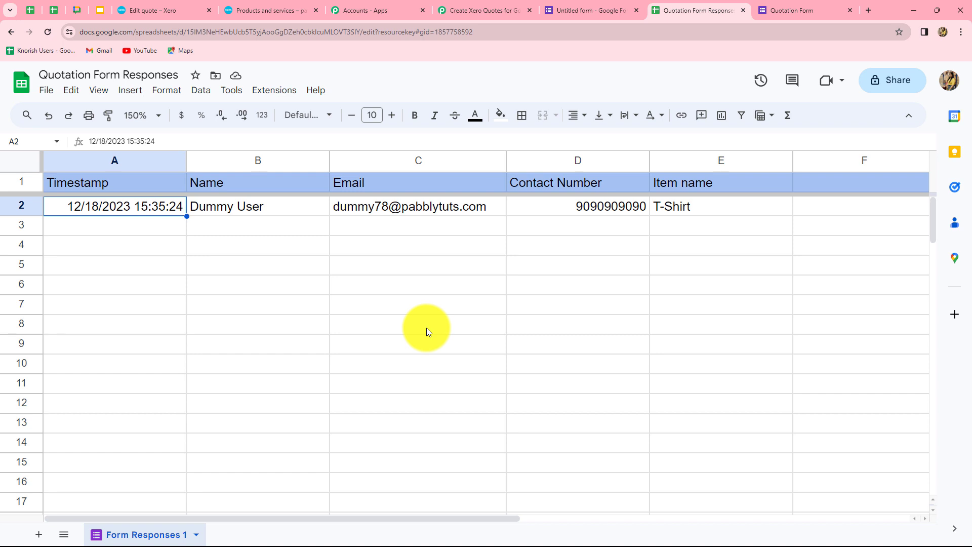
{"action": "left_click", "coordinate": [464, 7]}
- Scroll through all five workflow steps, from the Google Forms trigger to Xero's Create New Quote Draft
{"action": "scroll", "coordinate": [848, 314], "scroll_direction": "up", "scroll_amount": 5}
{"action": "scroll", "coordinate": [847, 314], "scroll_direction": "up", "scroll_amount": 20}
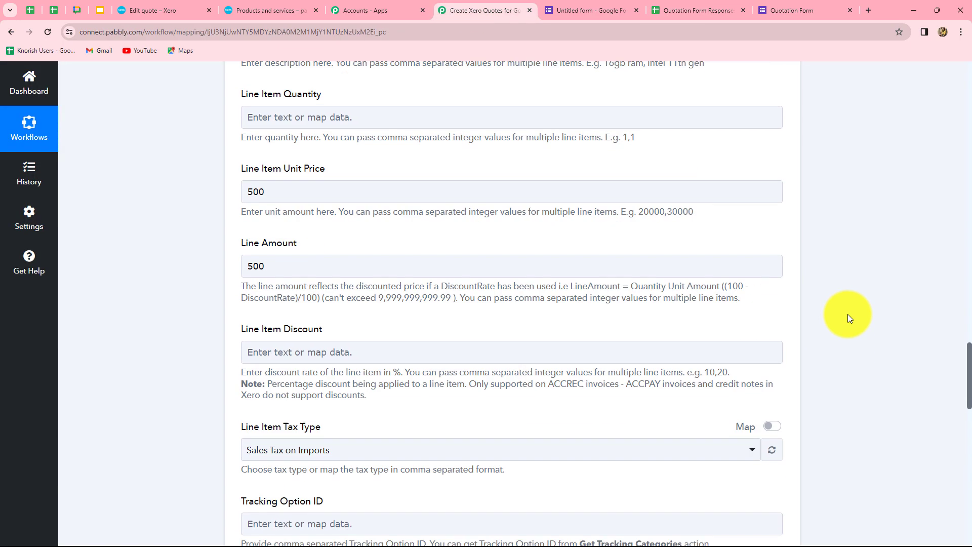
{"action": "scroll", "coordinate": [804, 253], "scroll_direction": "up", "scroll_amount": 20}
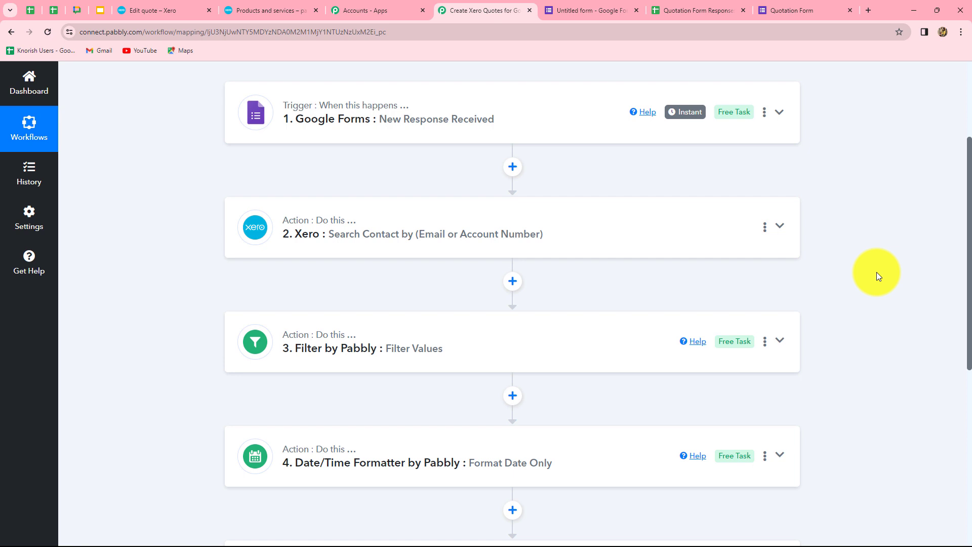
{"action": "scroll", "coordinate": [878, 276], "scroll_direction": "down", "scroll_amount": 4}
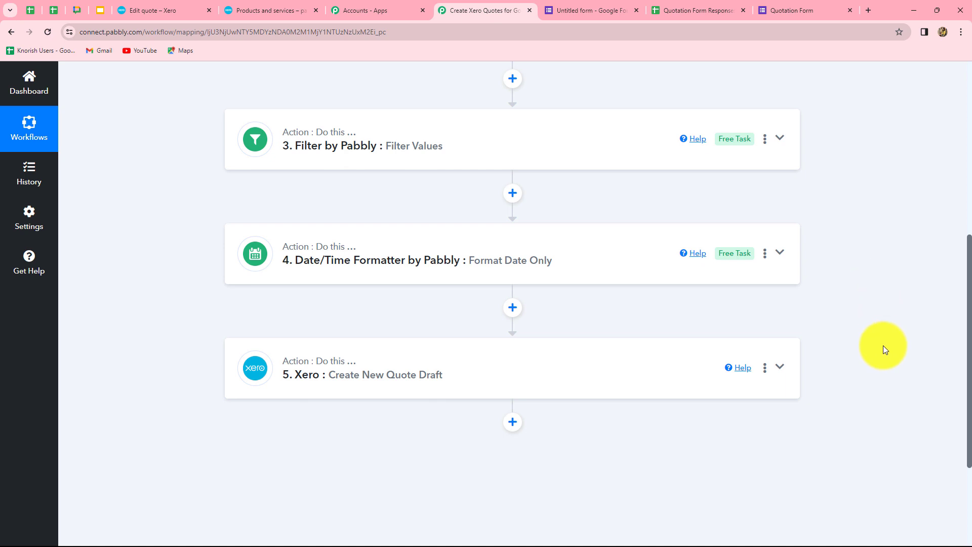
{"action": "scroll", "coordinate": [948, 379], "scroll_direction": "up", "scroll_amount": 4}
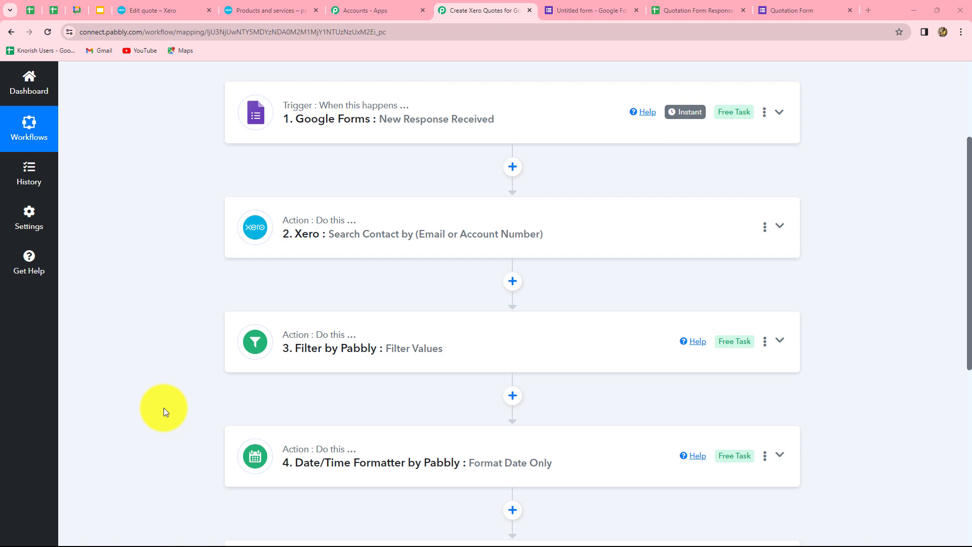
{"action": "scroll", "coordinate": [163, 408], "scroll_direction": "down", "scroll_amount": 5}
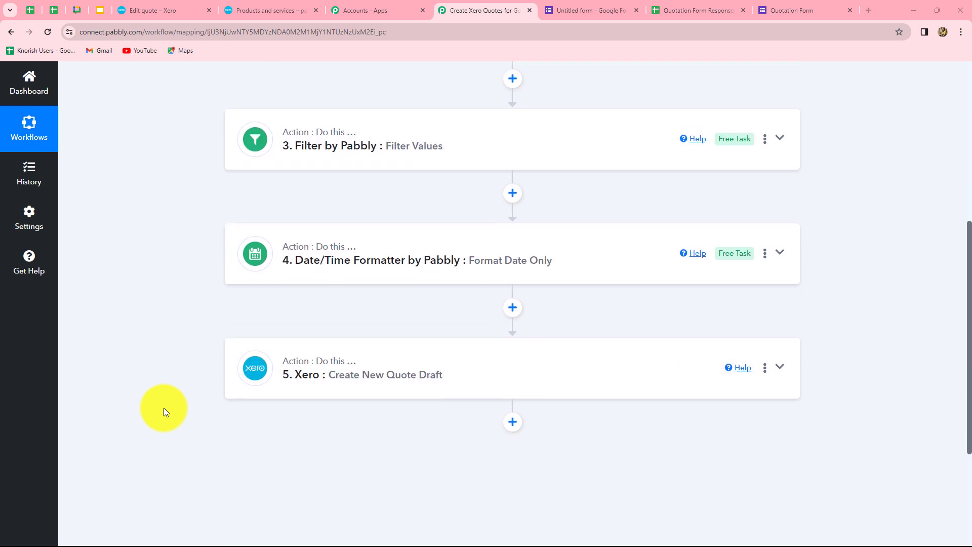